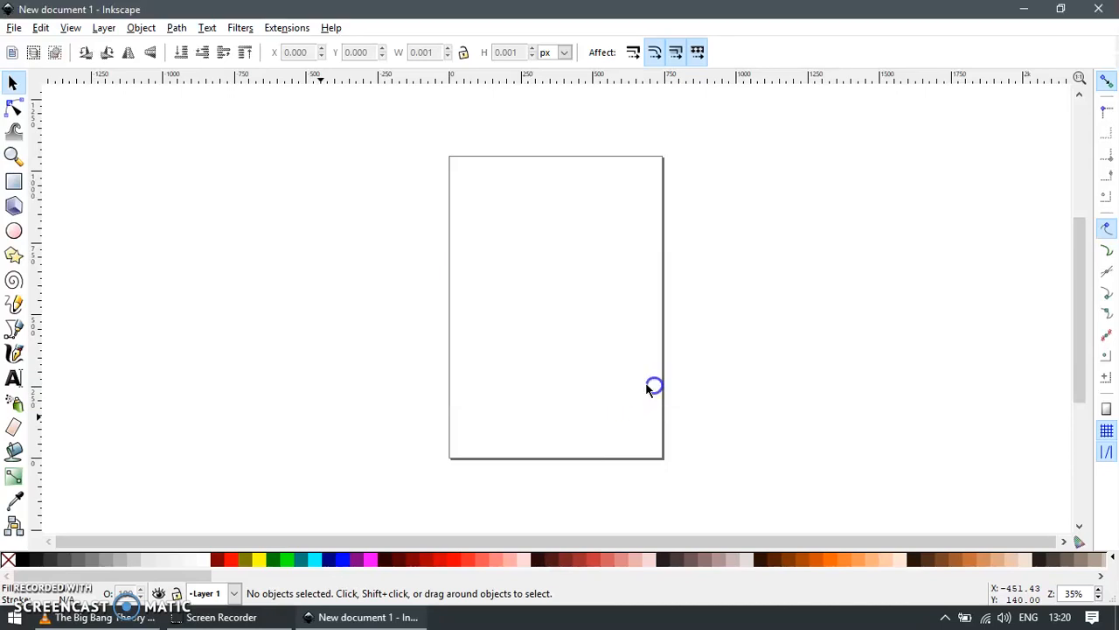
Trace the raised arm with straight Bezier segments from the armpit over the zigzag fingertips to the inner end beside the cheek.
key("z")
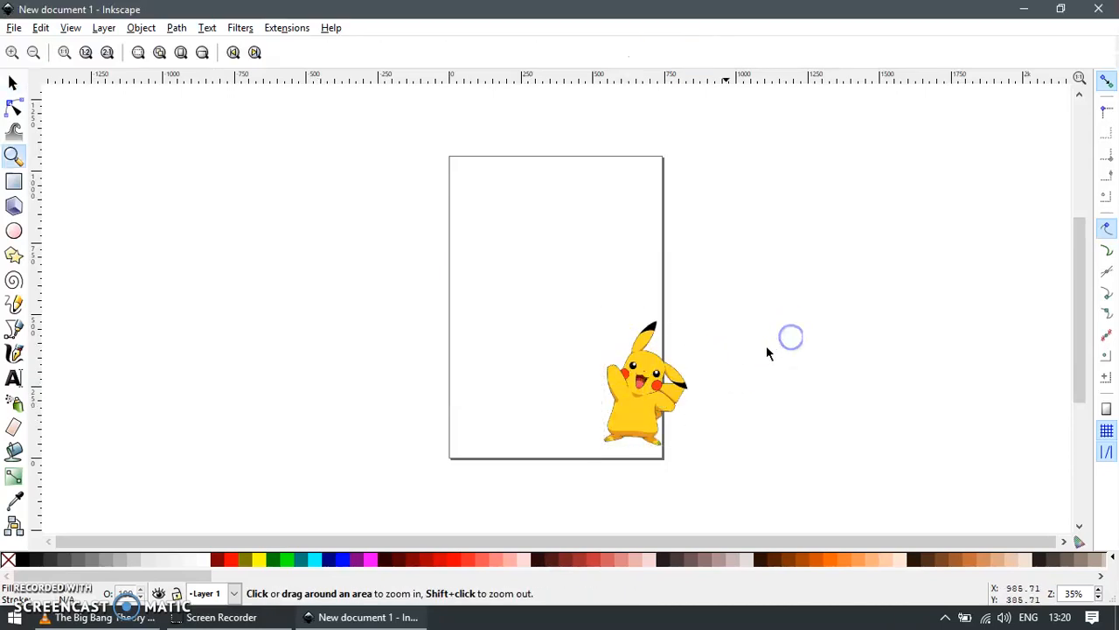
left_click_drag(558, 324, 782, 465)
left_click_drag(297, 187, 506, 368)
key("b")
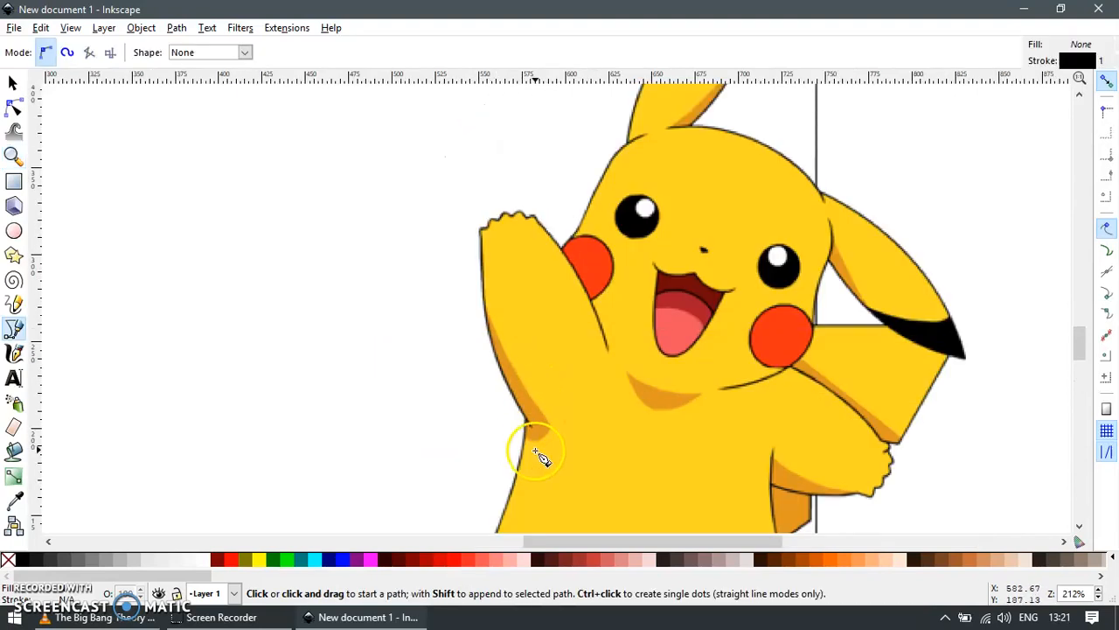
left_click(536, 432)
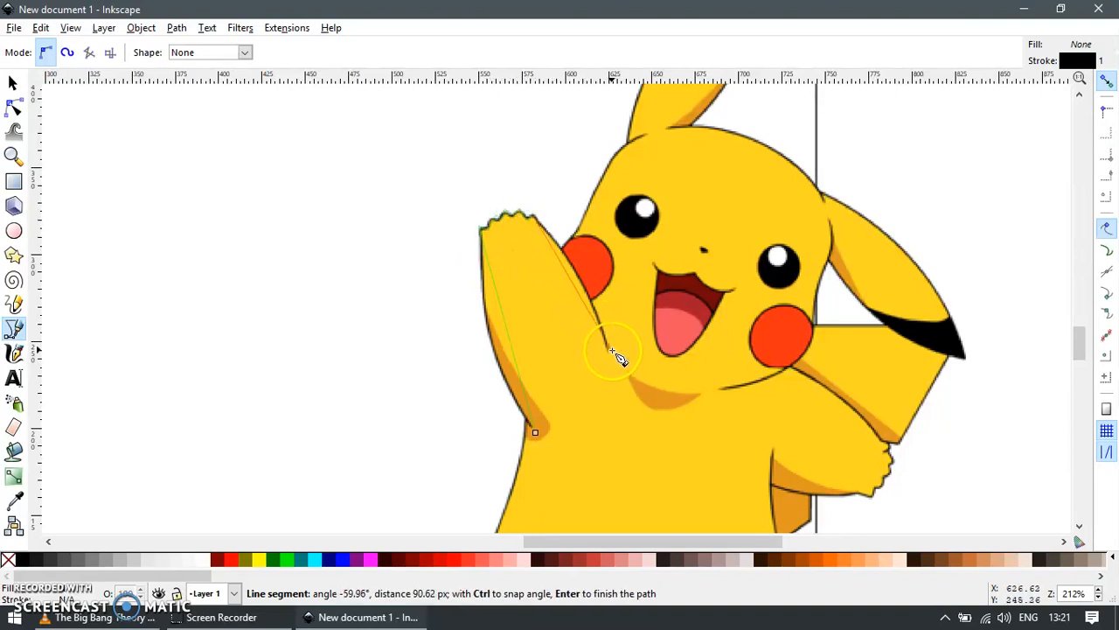
key("s")
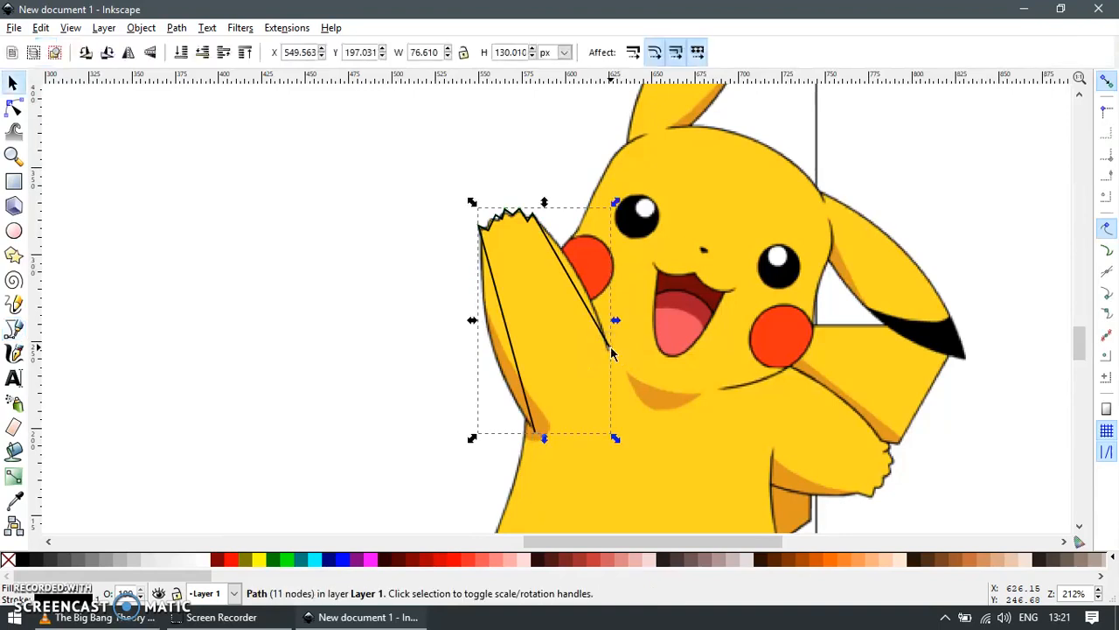
Try red and blue stroke colours on the arm path, then settle on green.
left_click(233, 566, "shift")
key("z")
left_click_drag(455, 200, 600, 437)
key("s")
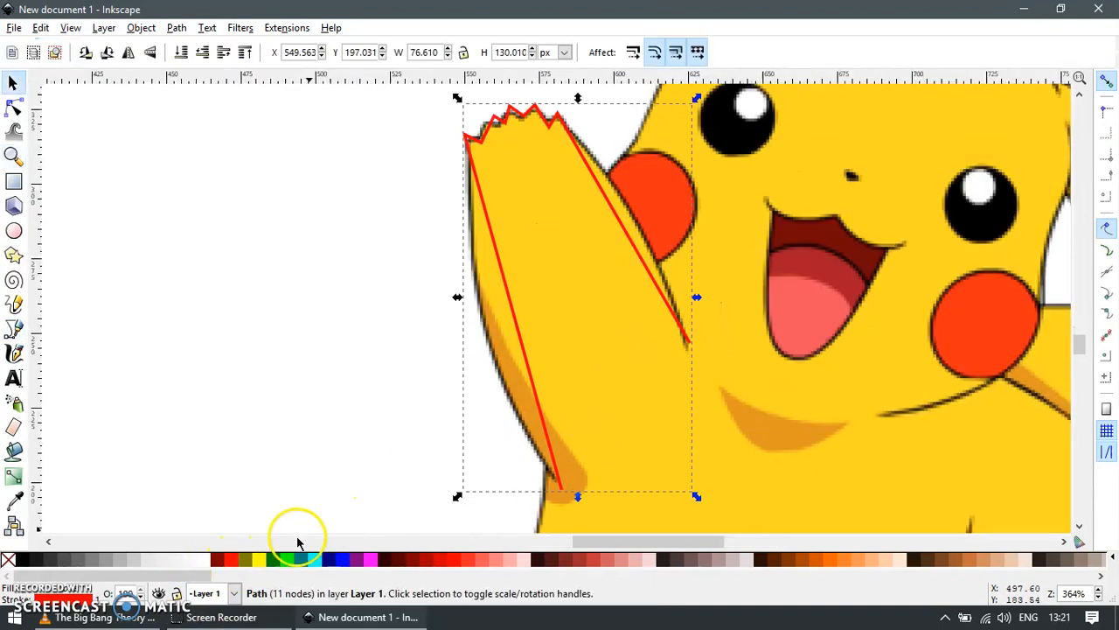
left_click(328, 560, "shift")
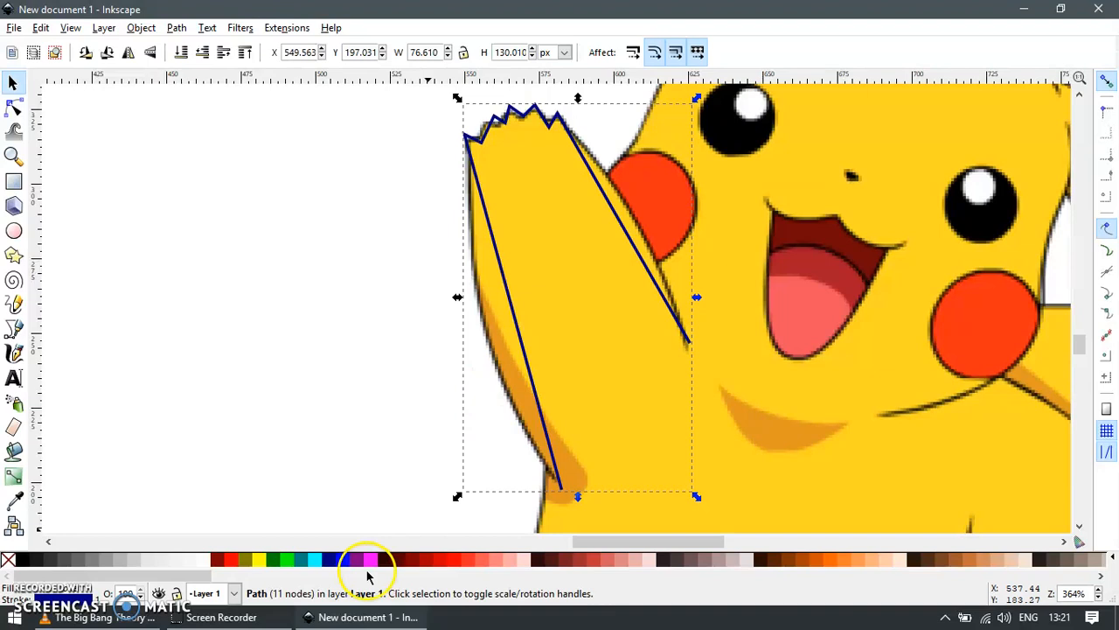
left_click(309, 561, "shift")
left_click(288, 560, "shift")
Bend the two long straight segments of the arm path into curves that follow the arm's outer and inner outlines.
key("n")
left_click_drag(517, 320, 505, 353)
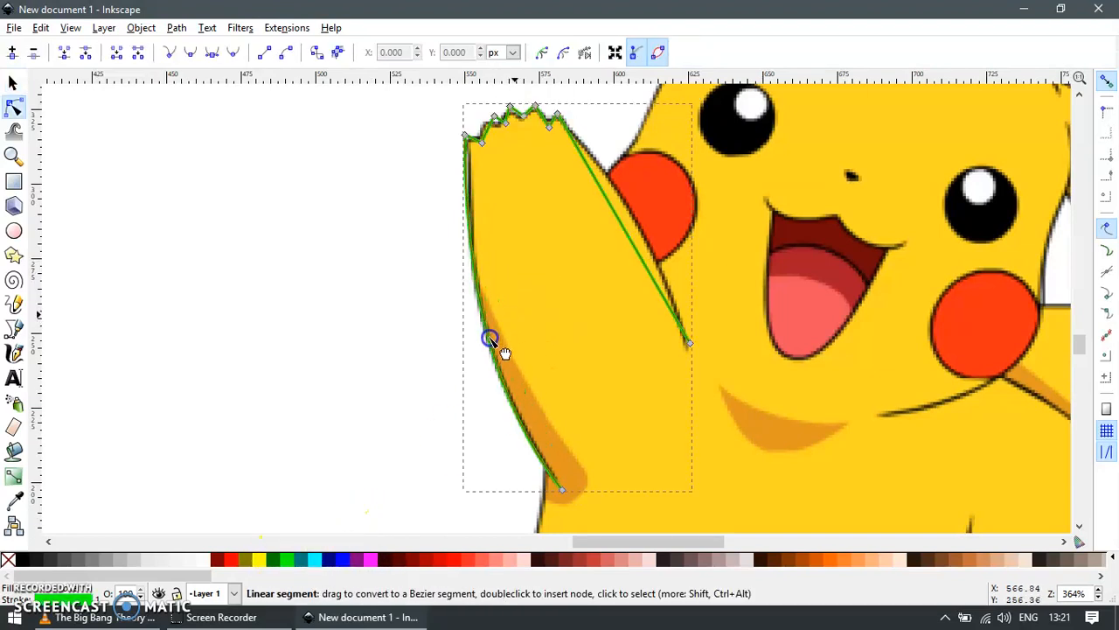
left_click_drag(549, 208, 538, 315)
key("z")
left_click_drag(414, 202, 811, 541)
key("n")
left_click_drag(645, 416, 640, 426)
left_click_drag(607, 346, 629, 449)
key("s")
key("n")
mouse_move(589, 375)
left_mouse_down()
mouse_move(587, 362)
mouse_move(600, 358)
left_mouse_up()
Give the arm path rounded joins and caps with a thicker stroke, and set its opacity to 50%.
key("z")
left_click_drag(438, 198, 512, 243)
key("n")
left_click(512, 243)
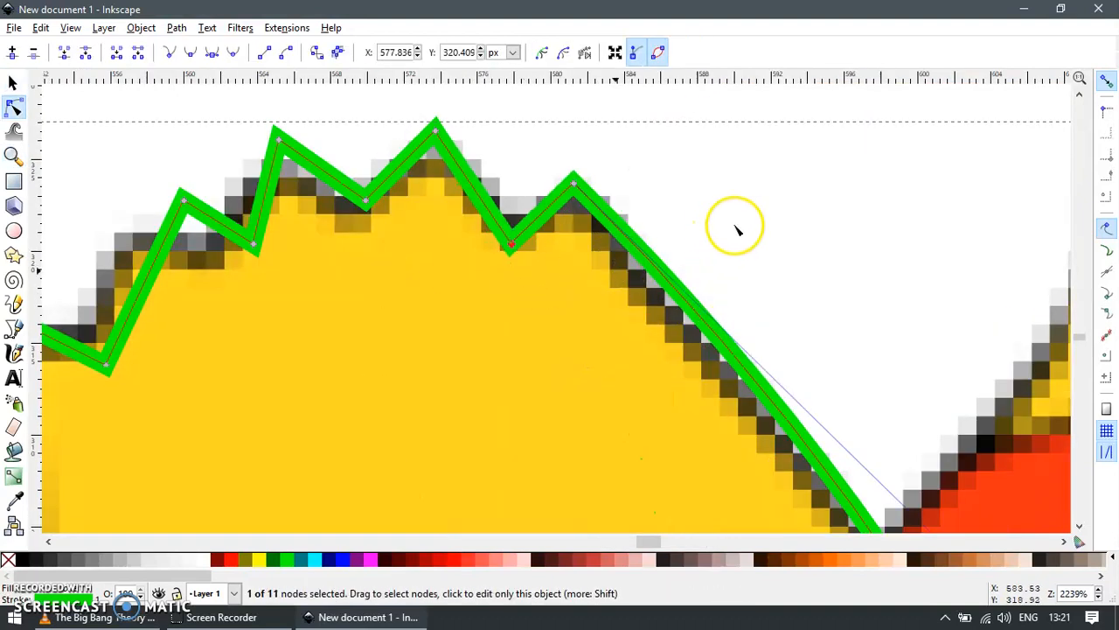
key("shift+ctrl+f")
left_click(991, 104)
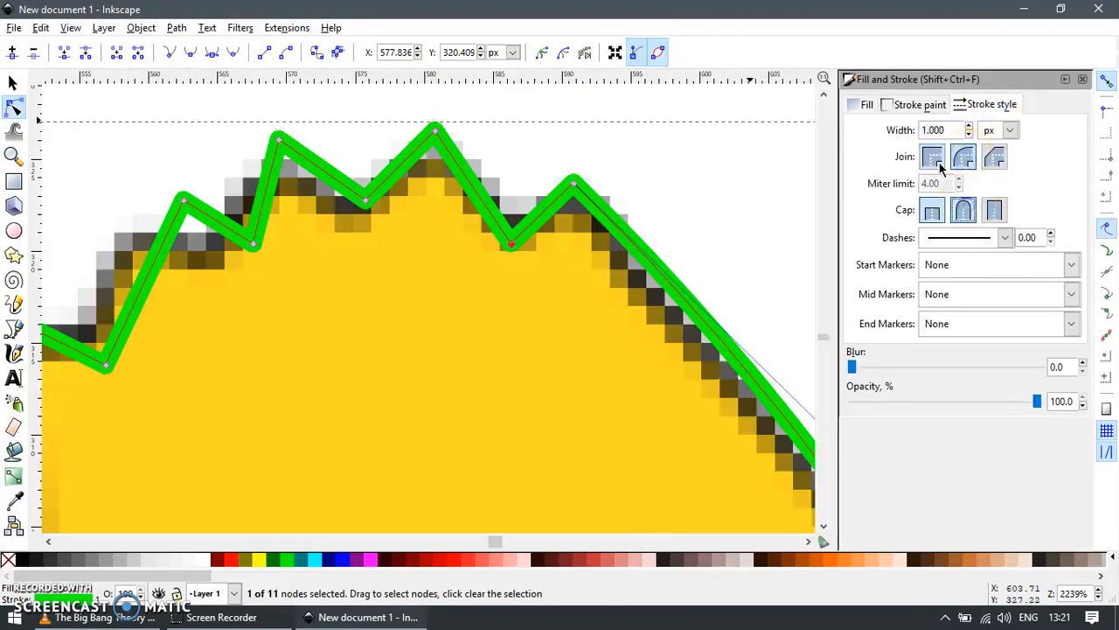
type("3")
key("Return")
key("shift+ctrl+f")
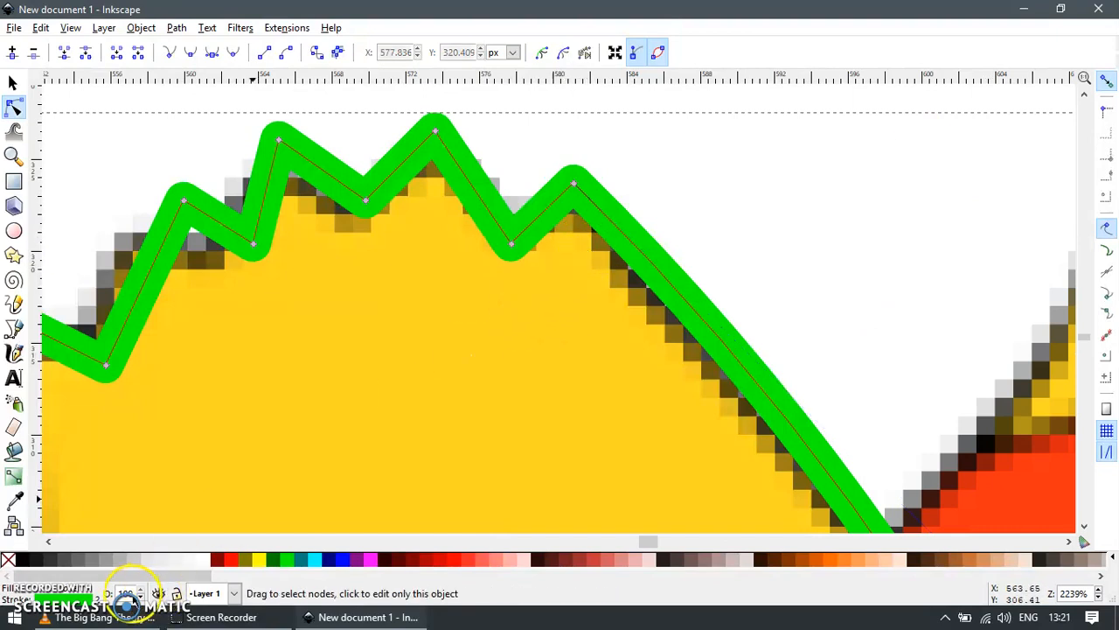
type("50")
key("Return")
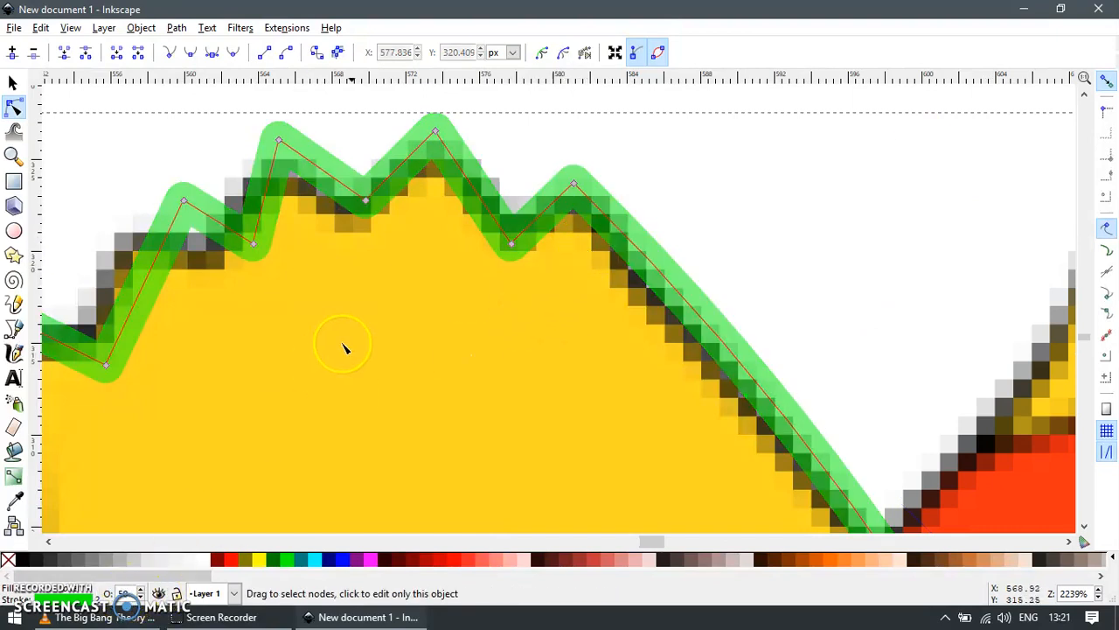
Round the leftmost fingertip by fitting the adjacent valley node, adding a node on the arm's outer edge and deleting the corner node.
scroll(341, 354, "down", 3)
key("z")
left_click_drag(180, 267, 380, 407)
key("s")
key("n")
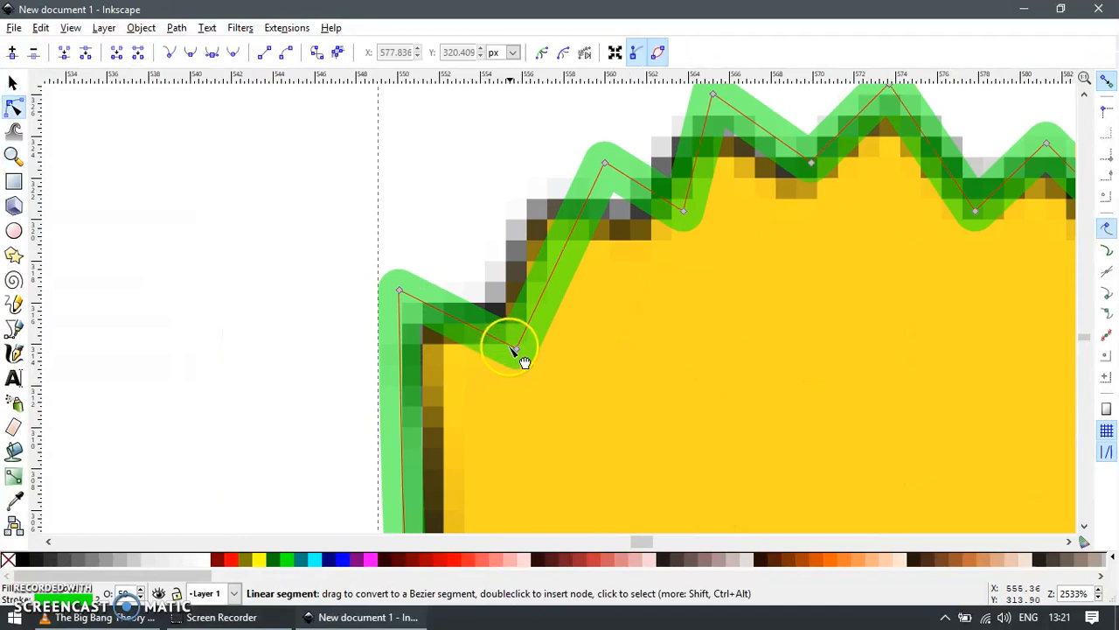
left_click_drag(516, 348, 514, 327)
double_click(400, 381)
left_click_drag(375, 277, 432, 320)
key("Delete")
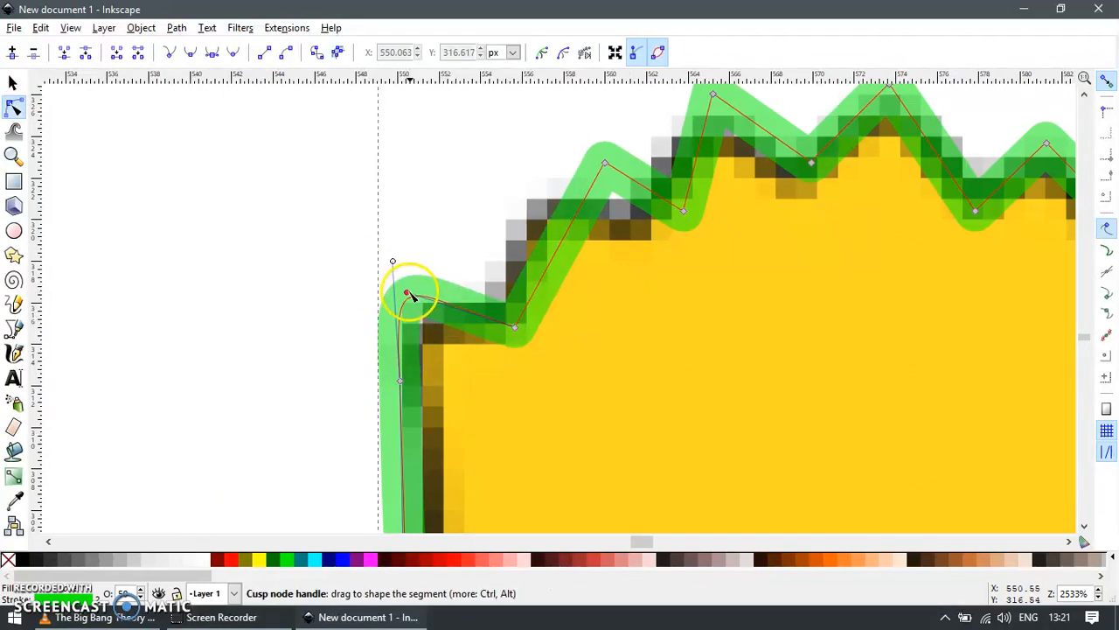
Round the second fingertip from the left by moving its right-hand valley node, deleting the peak node and shaping the curve.
left_click_drag(590, 274, 574, 319)
key("s")
key("n")
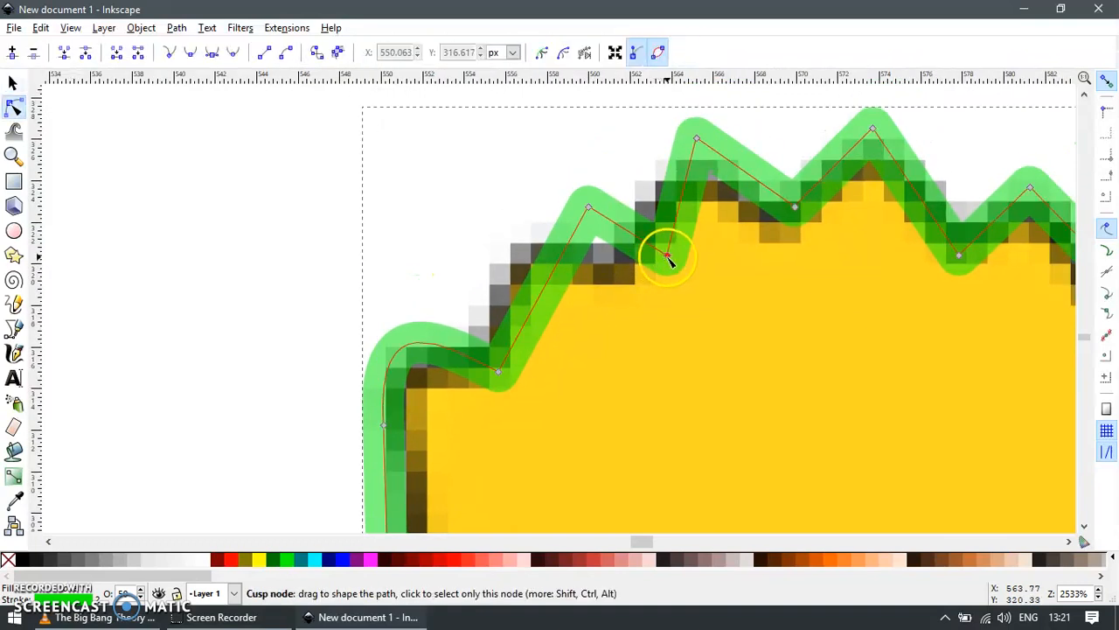
left_click_drag(667, 255, 644, 278)
left_click(643, 278)
key("Delete")
left_click_drag(595, 230, 509, 284)
Round the third fingertip by repositioning its right-hand valley node, deleting the peak node and fitting the curve to the outline.
left_click_drag(732, 245, 643, 311)
key("space")
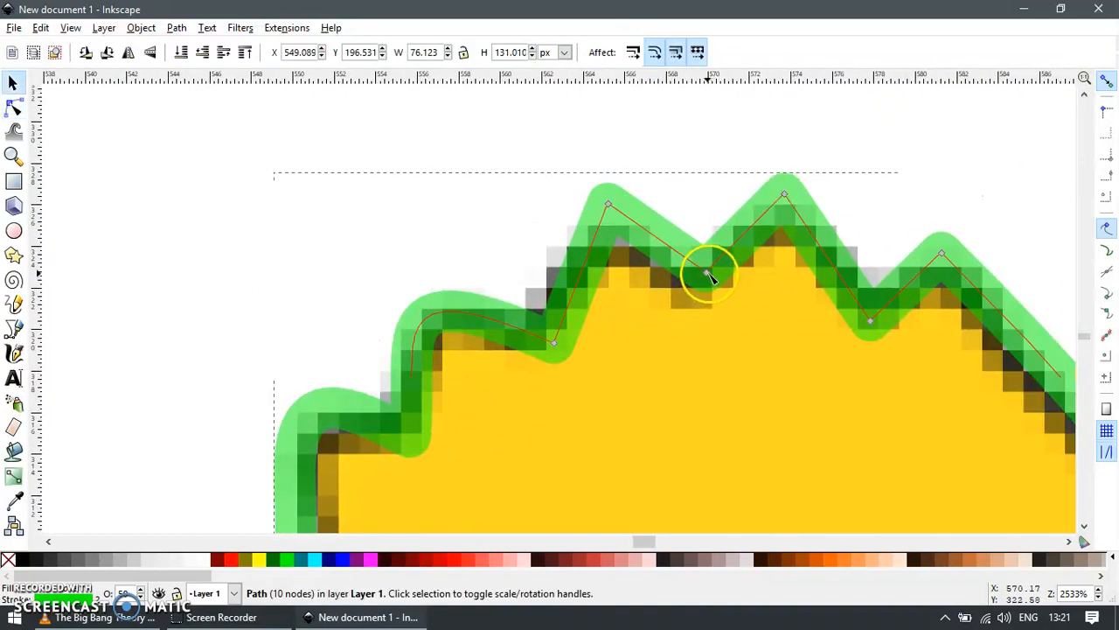
key("space")
left_click_drag(706, 271, 700, 294)
left_click(609, 204)
key("Delete")
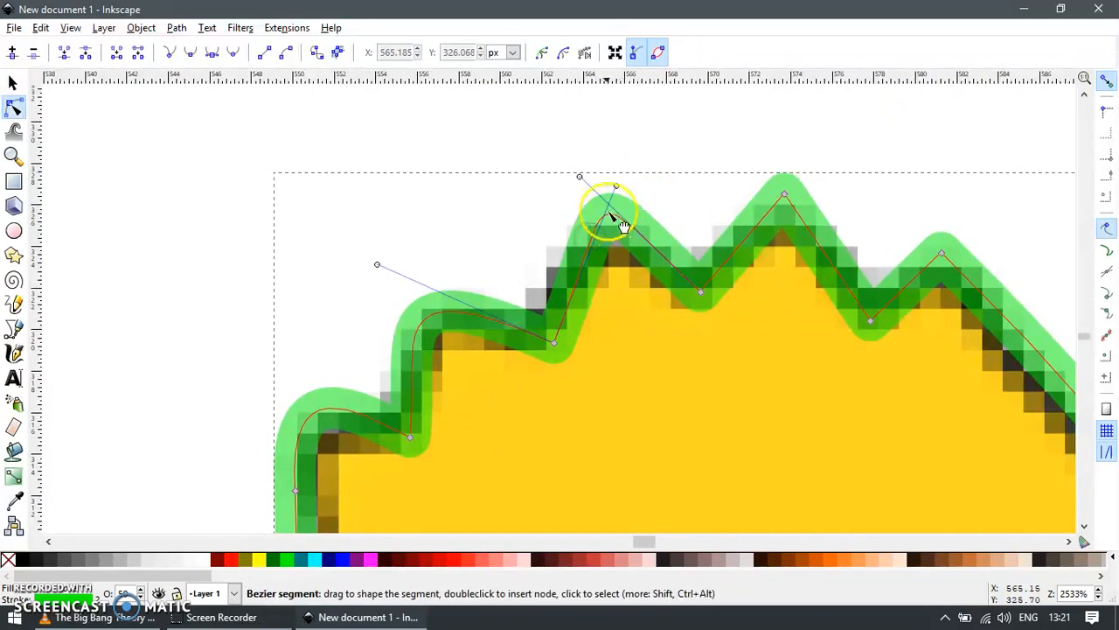
left_click_drag(615, 187, 586, 238)
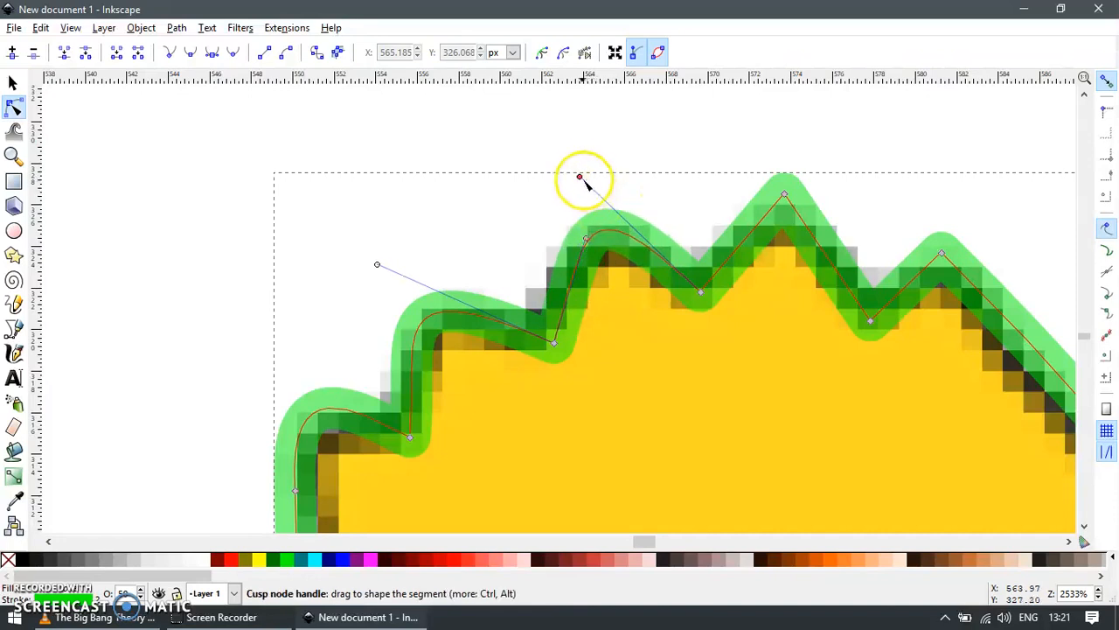
left_click_drag(607, 182, 611, 187)
Round the fourth fingertip by nudging the valley node beside it, removing the peak node and adjusting the curve handles.
left_click_drag(690, 249, 558, 292)
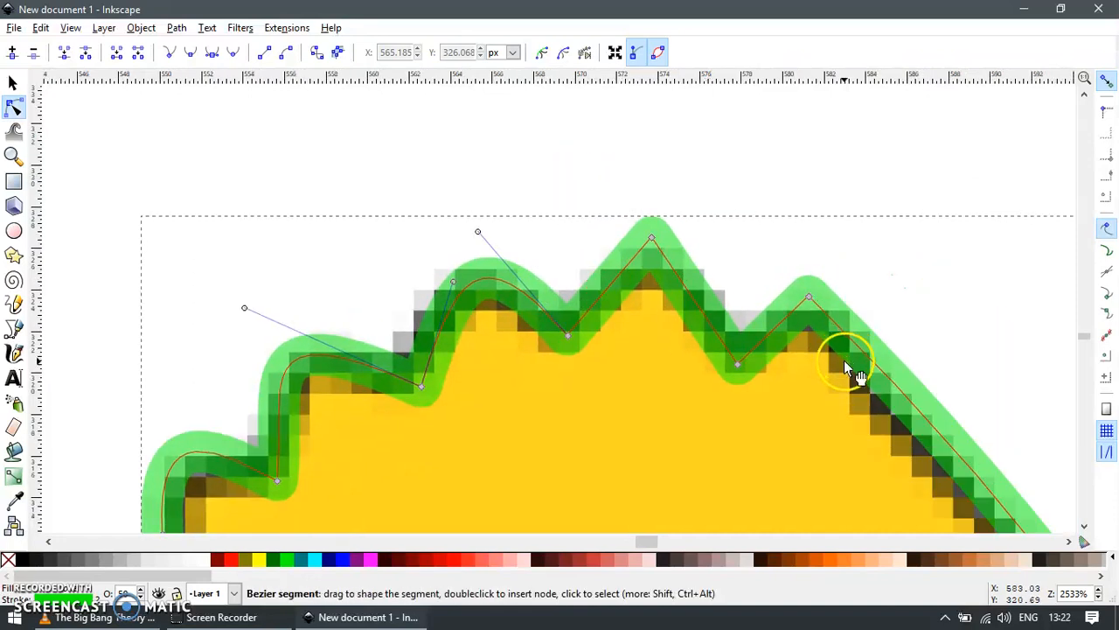
left_click_drag(740, 365, 745, 362)
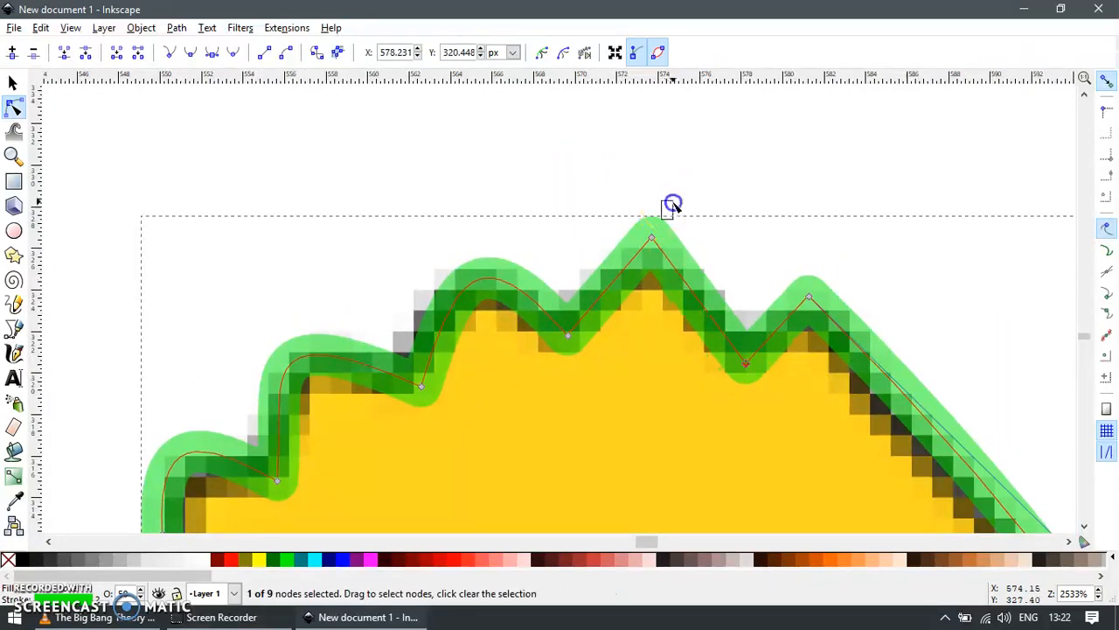
left_click_drag(666, 255, 681, 271)
left_click_drag(675, 199, 646, 234)
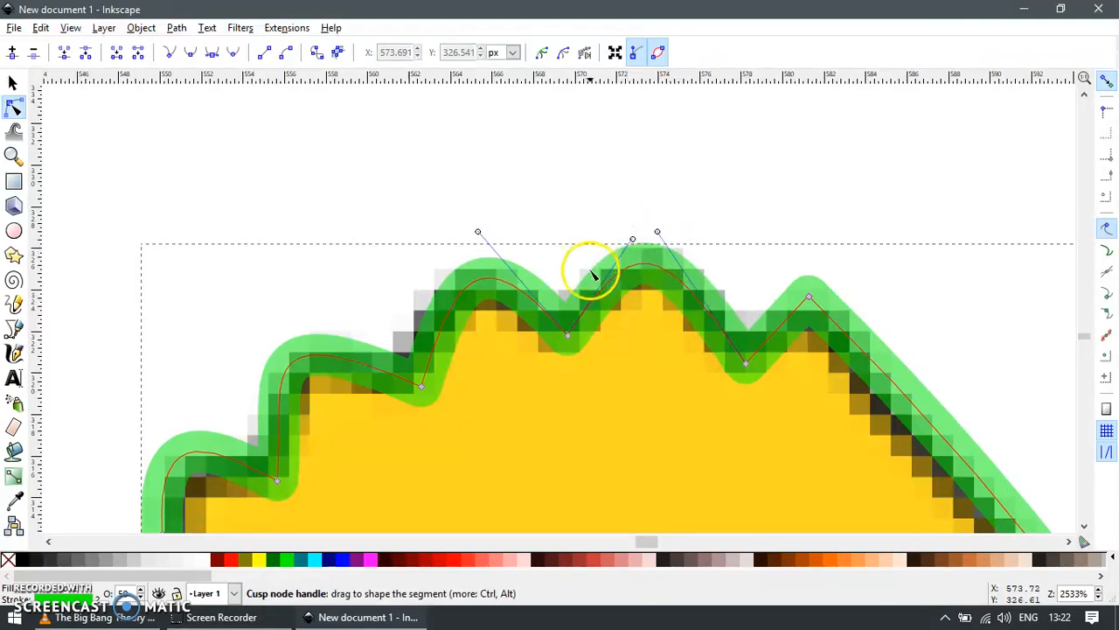
Round the last fingertip by adding a node on the arm's inner edge, deleting the peak node and shaping the curve.
scroll(591, 273, "down", 3)
key("z")
left_click_drag(583, 250, 780, 400)
key("s")
double_click(631, 297)
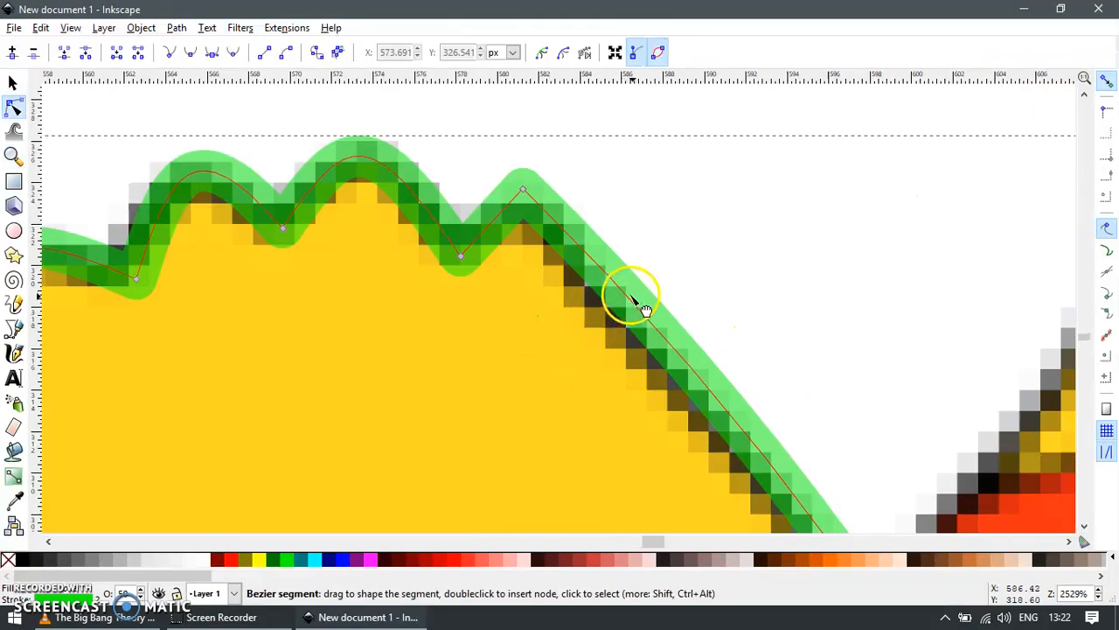
left_click_drag(572, 170, 517, 241)
key("Delete")
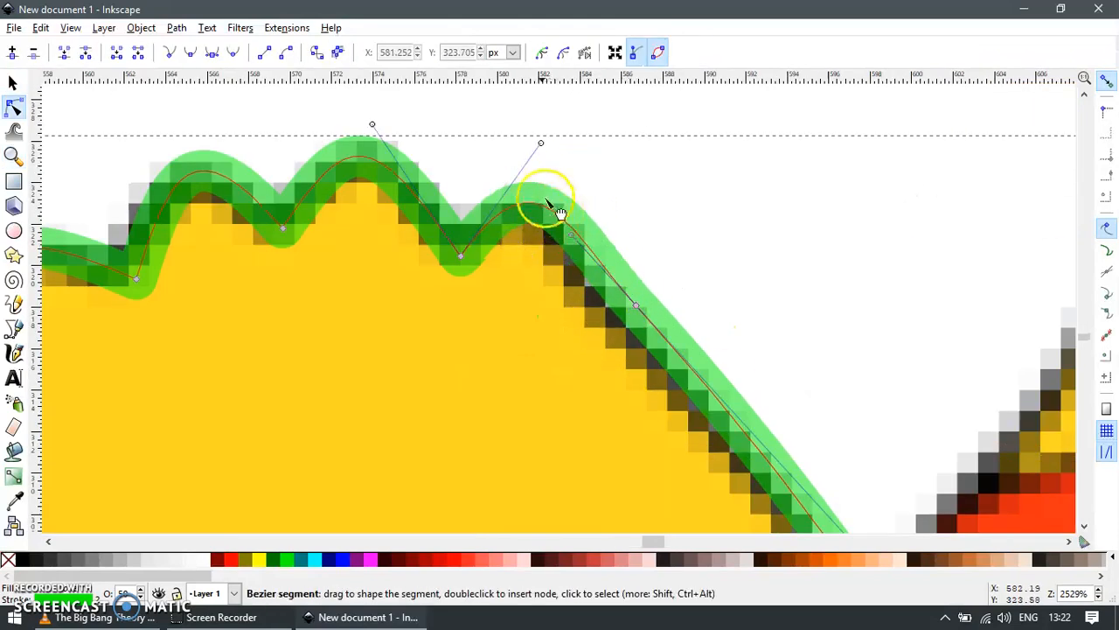
left_click_drag(543, 144, 510, 173)
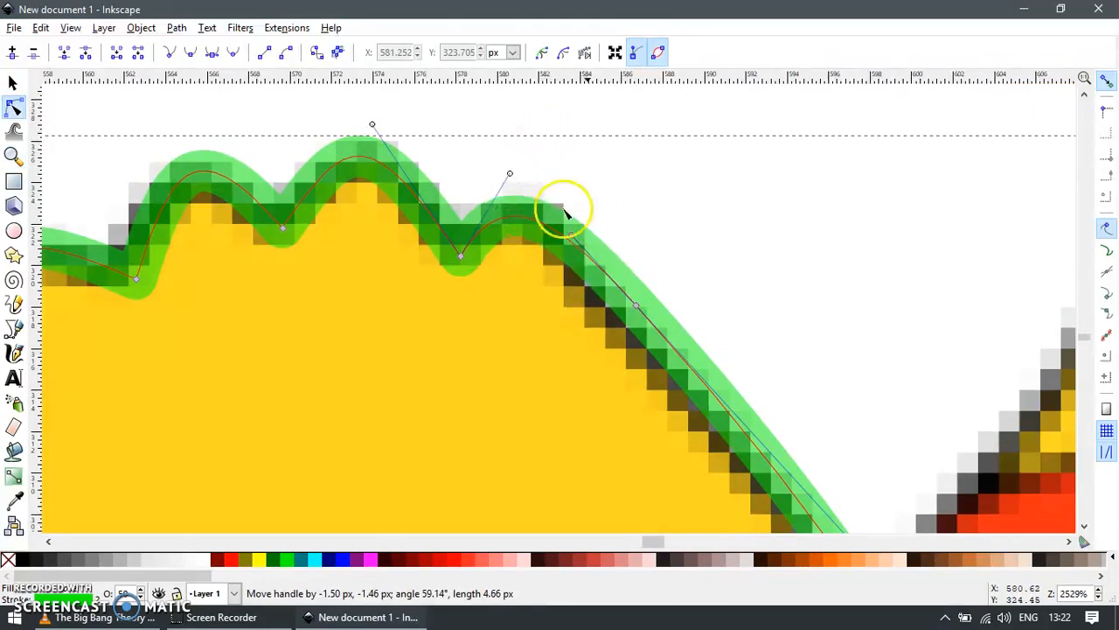
Draw a straight Bezier line from above the left foot up to the armpit and paste the green semi-transparent style onto it.
scroll(565, 213, "down", 9)
key("s")
key("z")
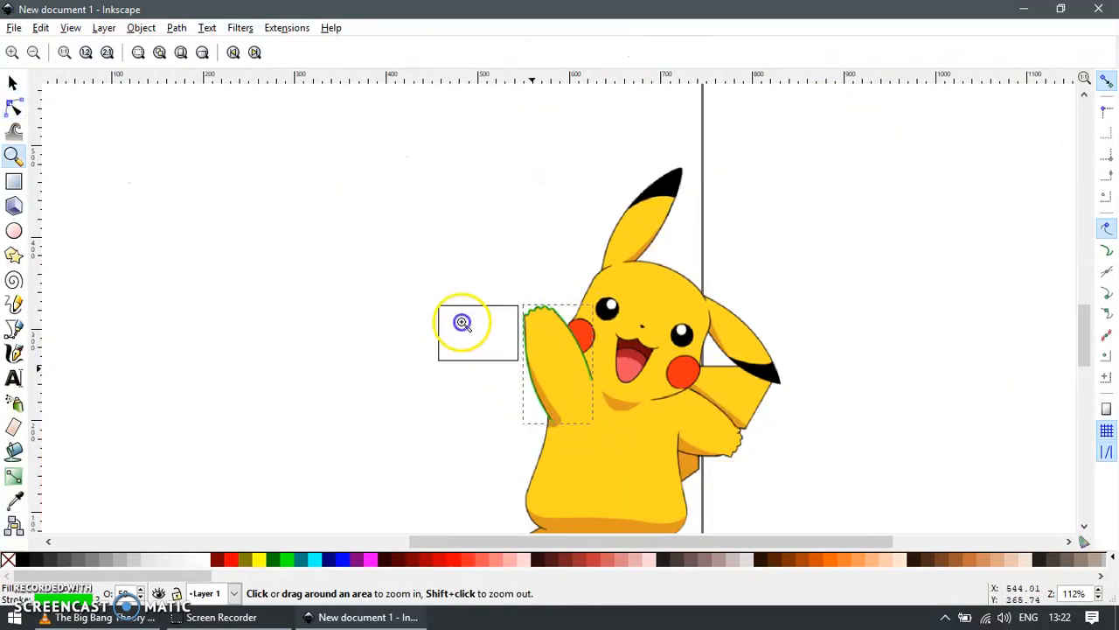
left_click_drag(461, 322, 767, 553)
key("s")
key("z")
left_click_drag(410, 179, 630, 391)
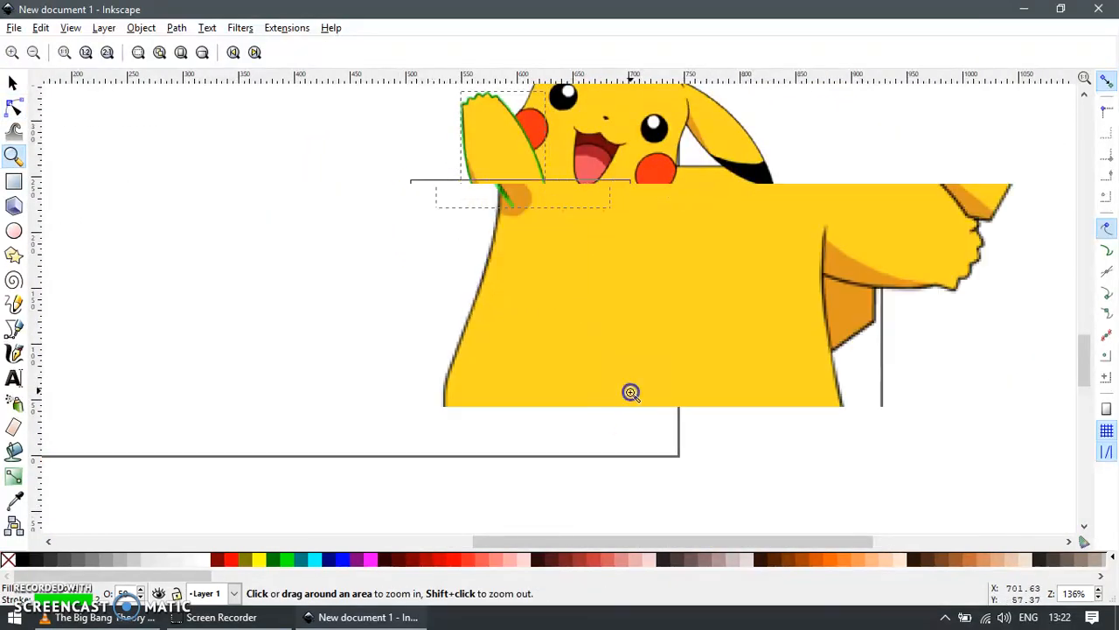
key("s")
key("b")
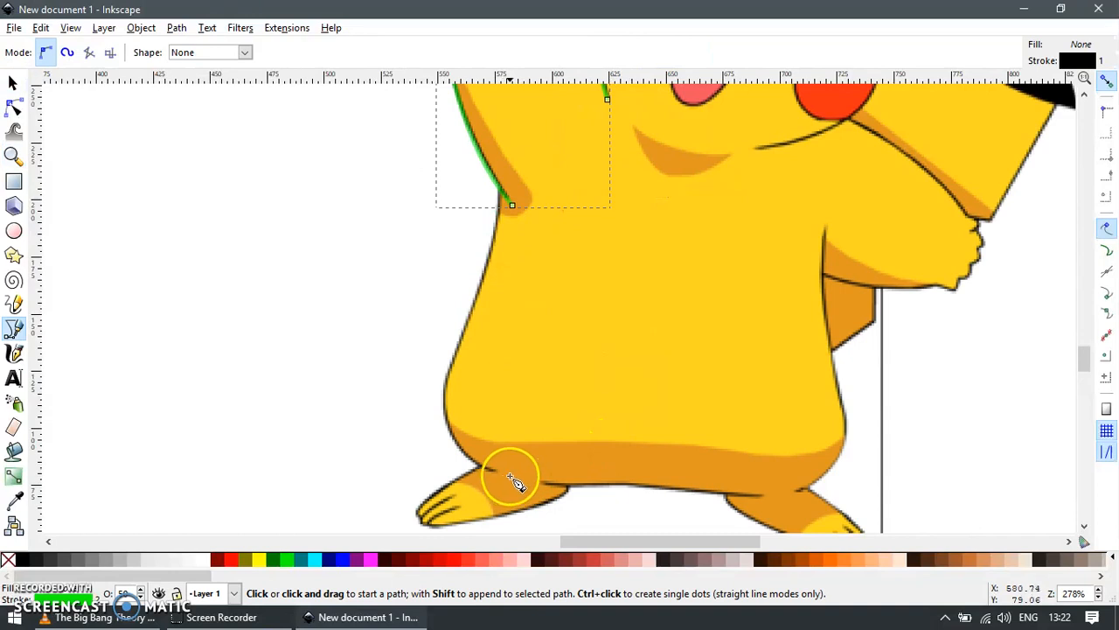
left_click(501, 472)
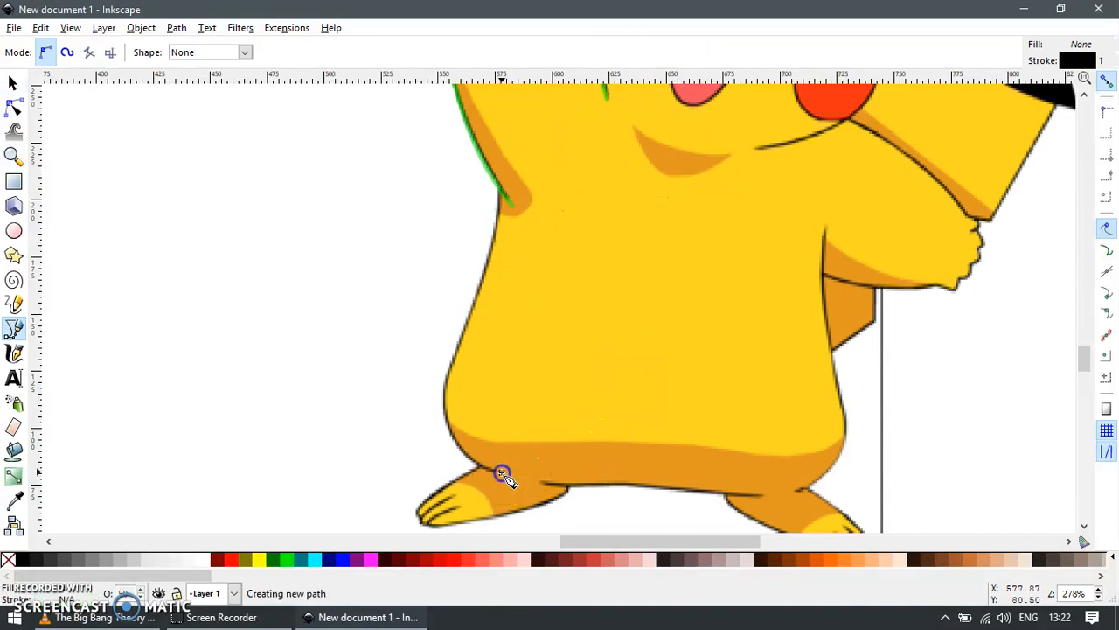
double_click(504, 193)
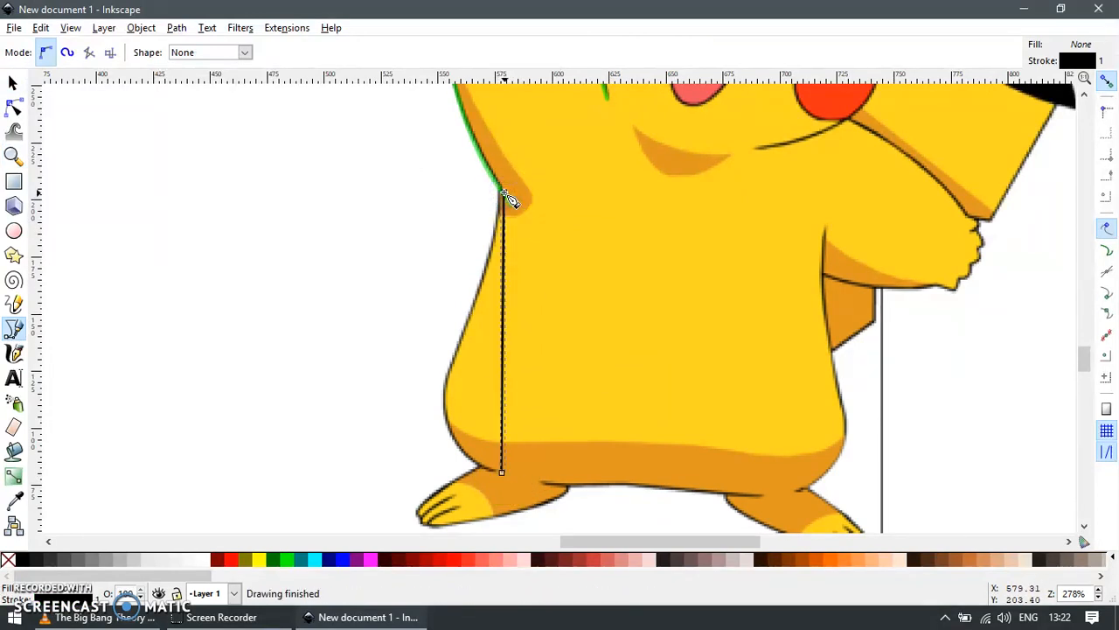
key("s")
key("ctrl+shift+v")
Bend the body line along the left side of the belly and add a node at its widest point.
key("z")
left_click_drag(375, 281, 637, 517)
key("s")
key("n")
left_click_drag(552, 314, 458, 348)
scroll(459, 345, "up", 1)
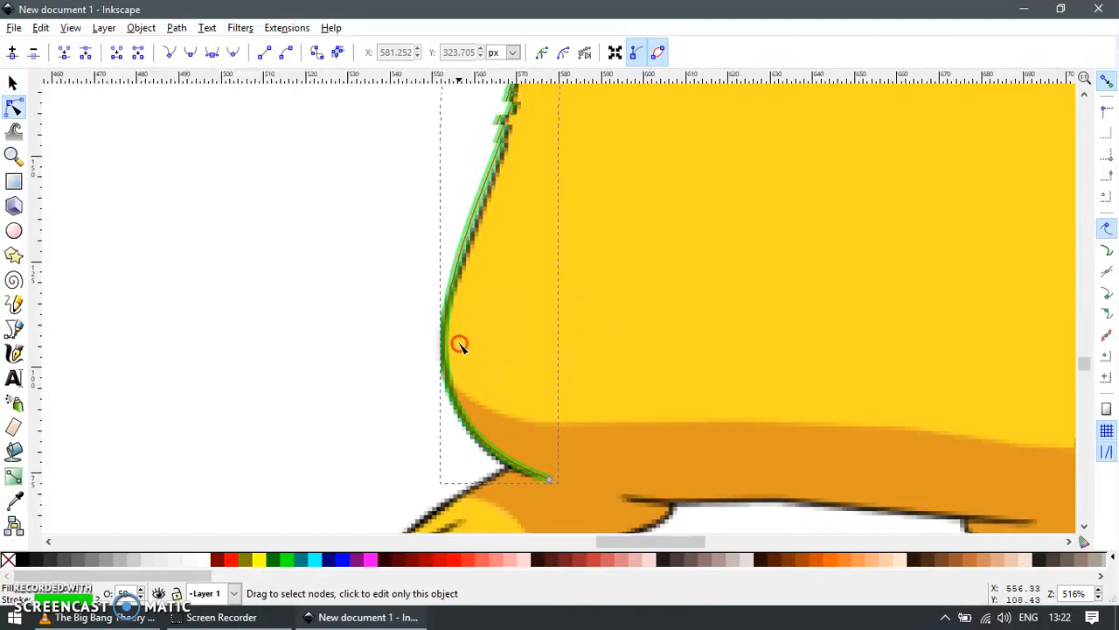
scroll(461, 347, "up", 1)
double_click(444, 335)
scroll(574, 341, "up", 4)
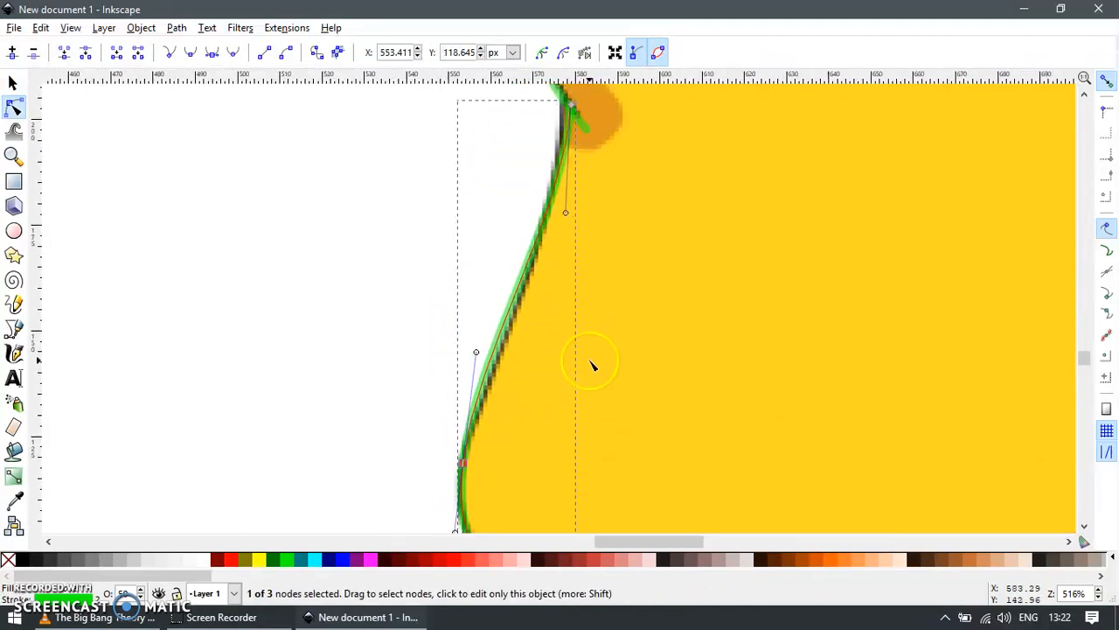
Delete the extra node at the armpit end of the body path and fit the path's end to the arm line.
scroll(590, 363, "down", 2, "ctrl")
scroll(575, 342, "up", 2, "ctrl")
scroll(578, 345, "up", 6, "ctrl")
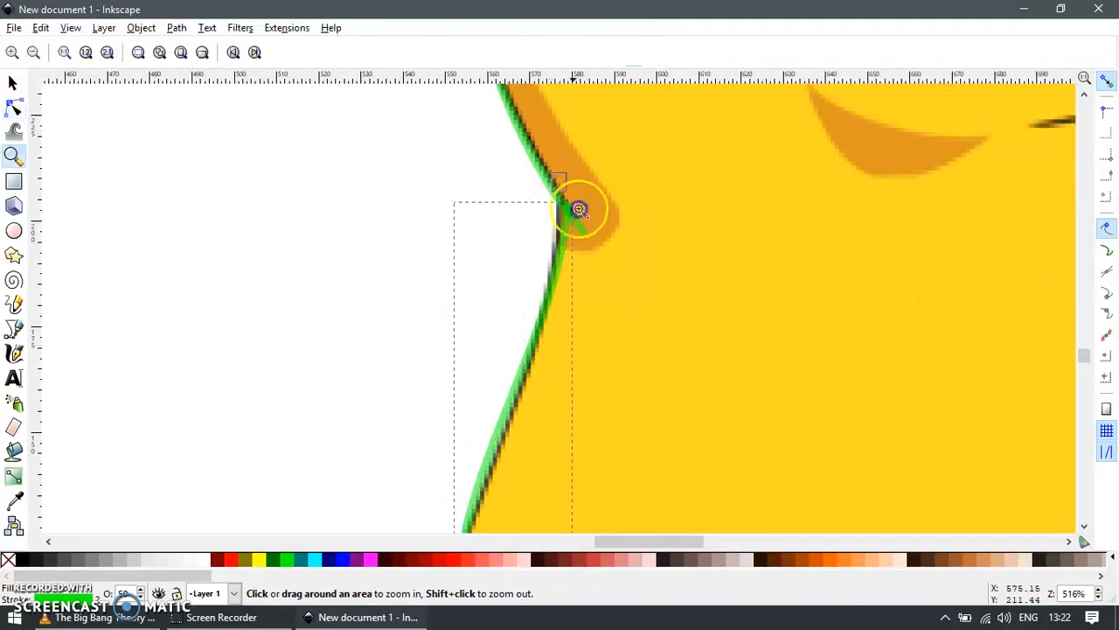
left_click(473, 262)
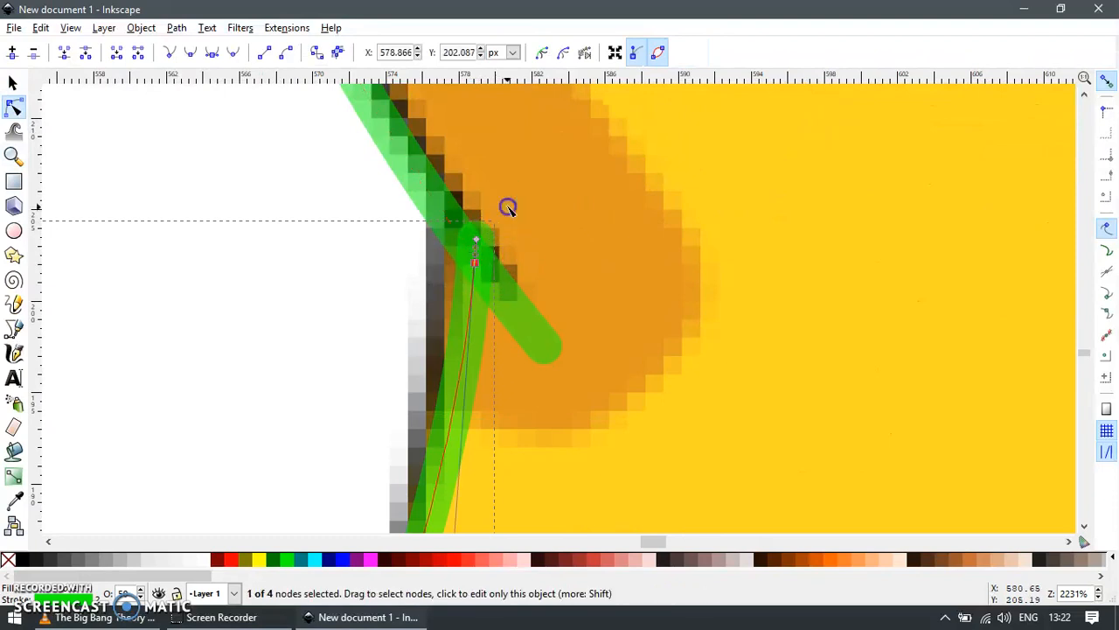
key("Delete")
left_click_drag(477, 262, 478, 258)
Adjust the body path's upper curve handle so the segment follows the torso outline below the armpit.
scroll(495, 343, "down", 7, "ctrl")
key("z")
left_click_drag(397, 351, 569, 509)
key("n")
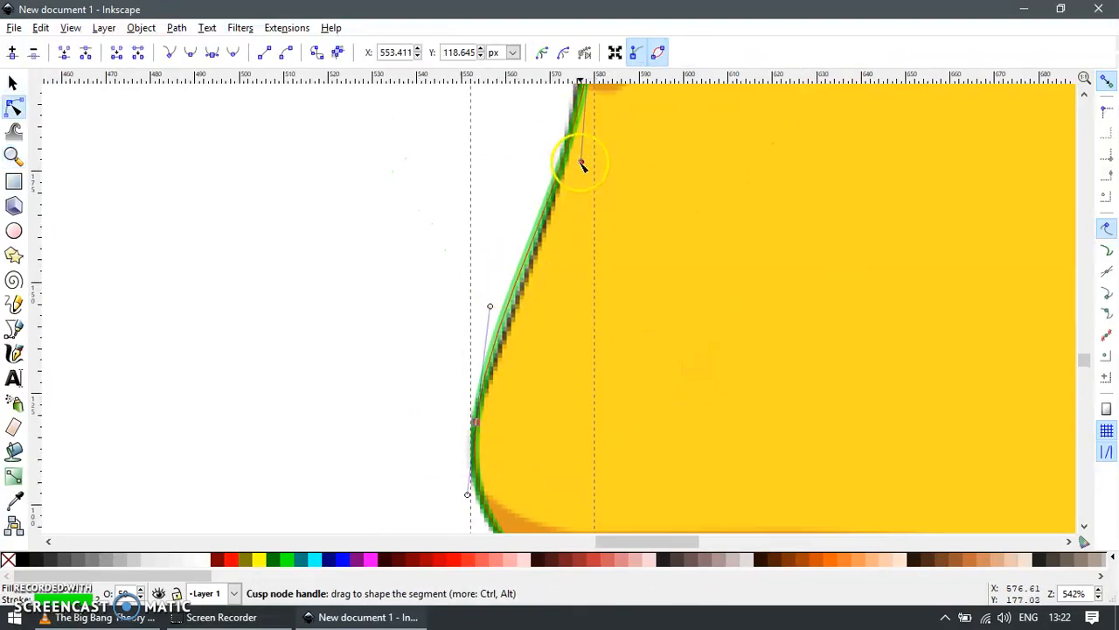
left_click_drag(582, 164, 572, 214)
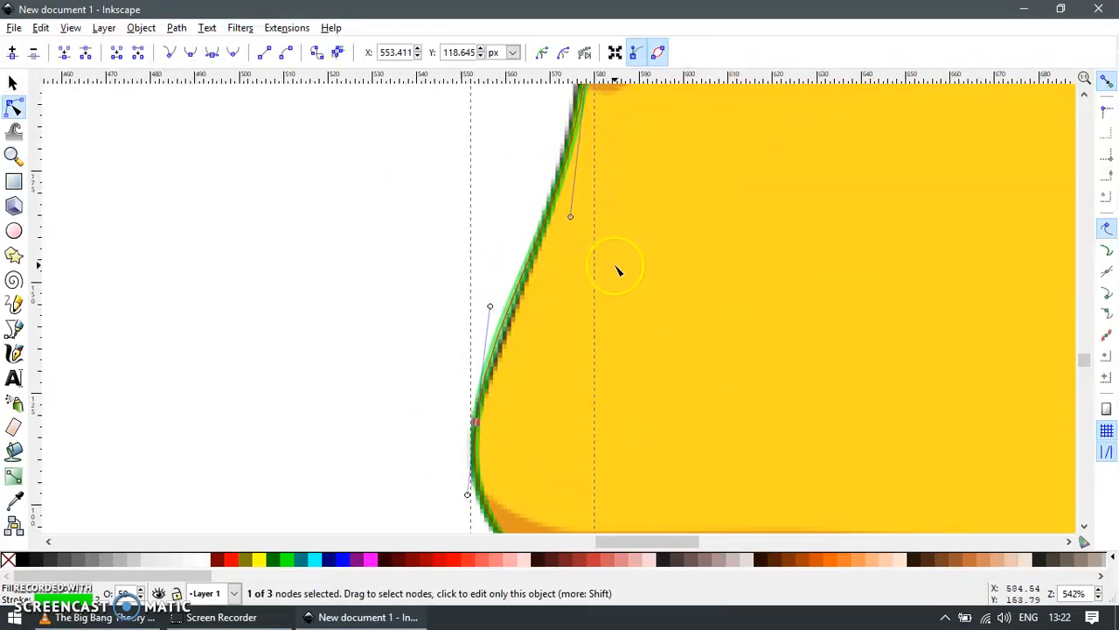
scroll(632, 324, "down", 4, "ctrl")
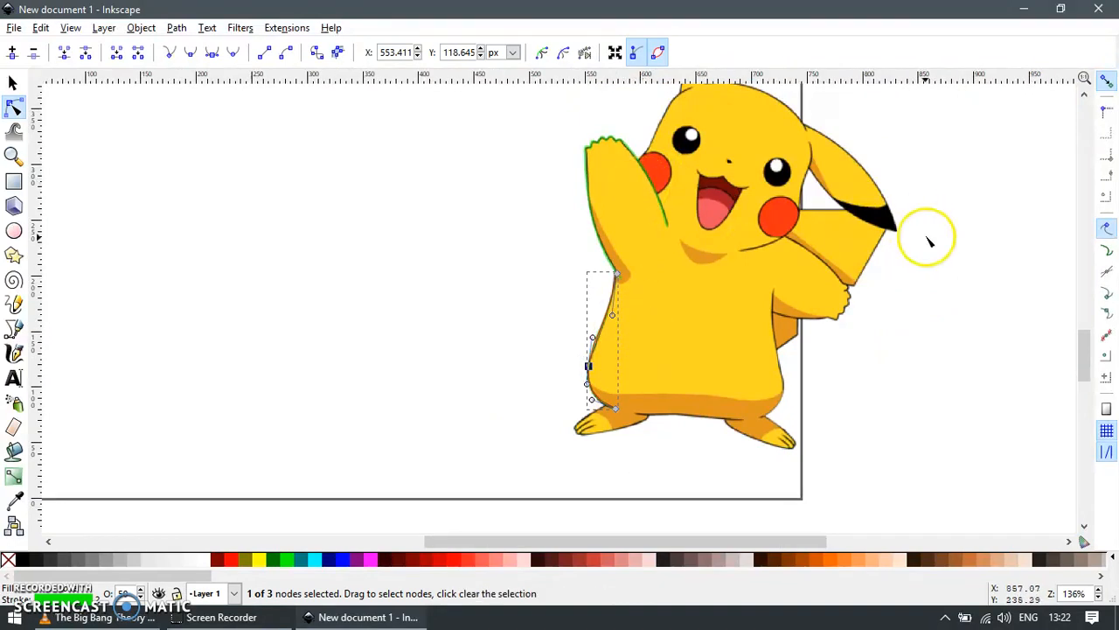
Draw a straight Bezier line along the belly's bottom edge, between the inner ends of the two feet.
key("z")
left_click_drag(550, 353, 839, 477)
left_click_drag(260, 233, 654, 376)
key("b")
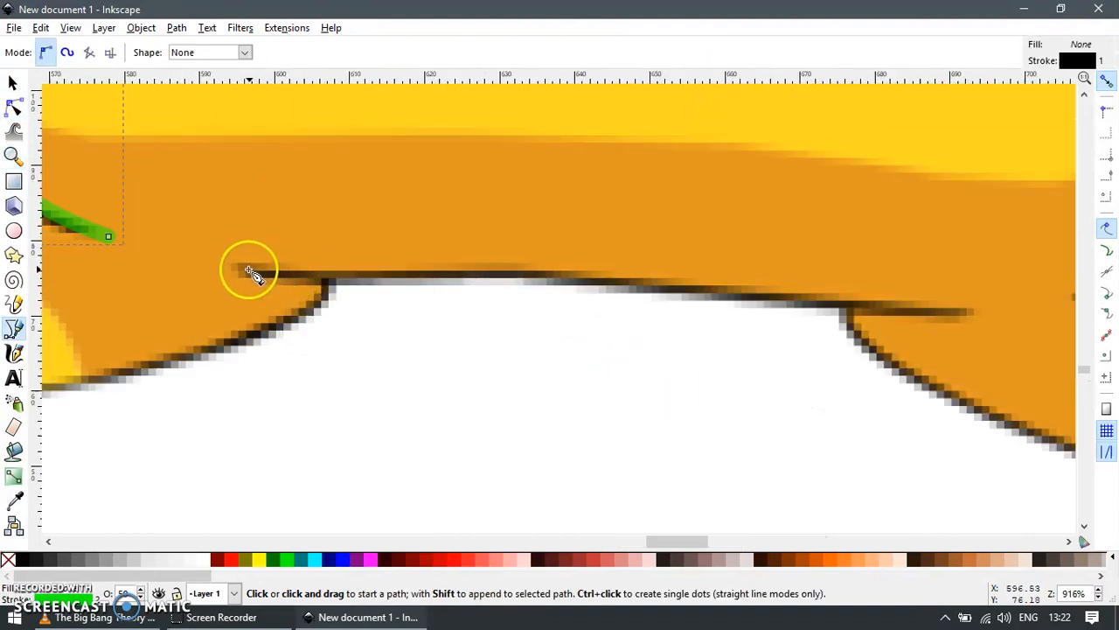
left_click(249, 271)
double_click(969, 312)
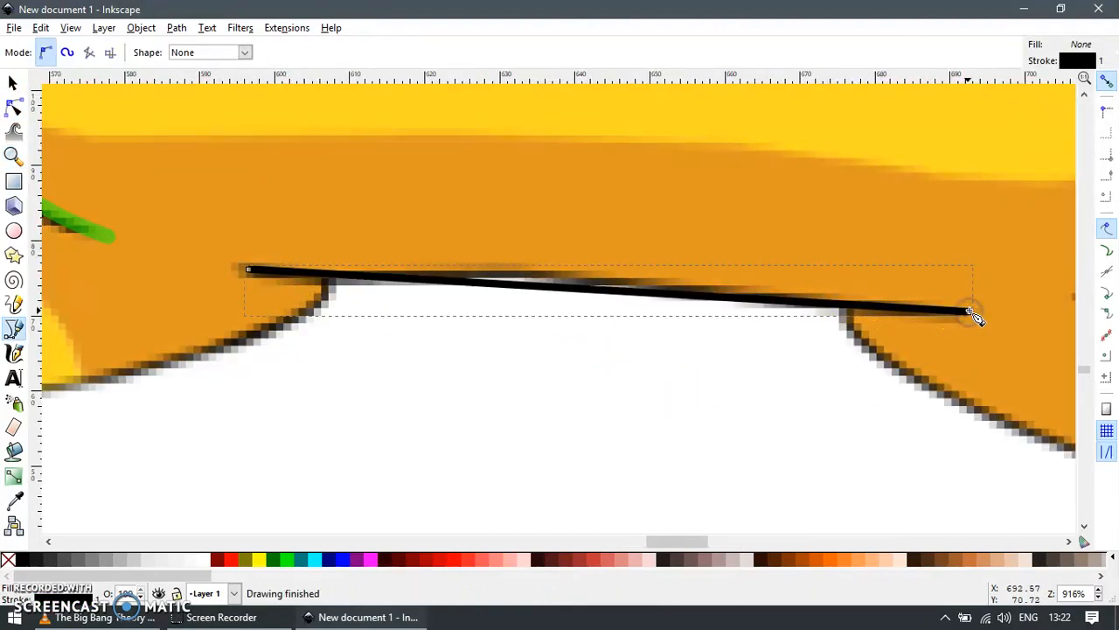
Bend the belly's bottom line to the image outline and paste the green semi-transparent style onto it.
key("s")
key("n")
key("s")
left_click(88, 223)
left_click(398, 280)
key("ctrl+shift+v")
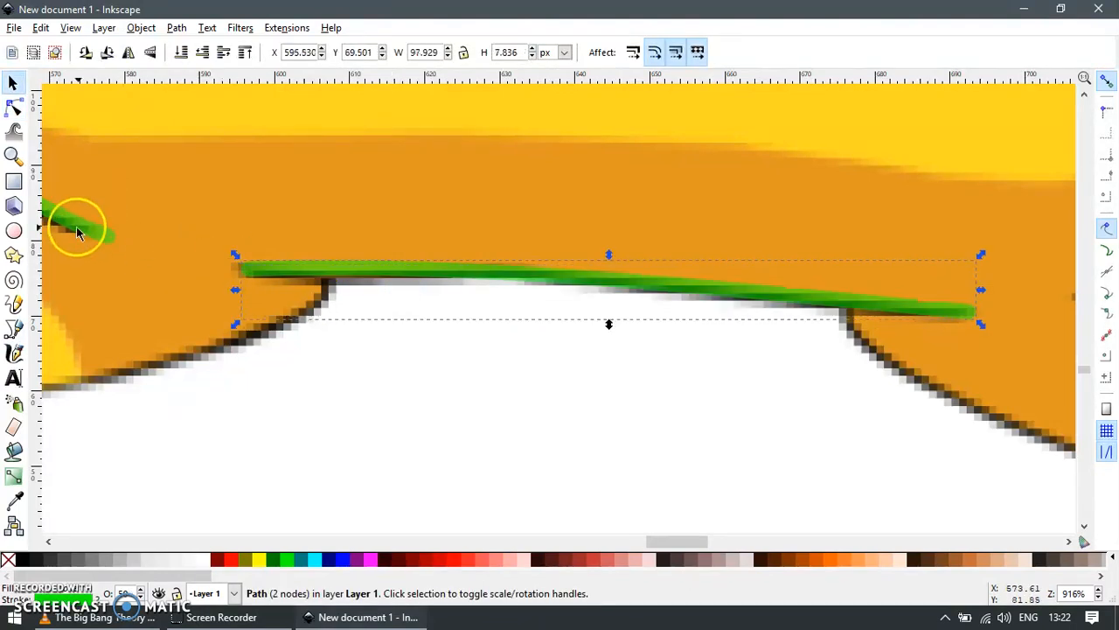
Pull in the lower end of the left body path so it stops at the outline mark above the left foot.
key("n")
left_click(79, 227)
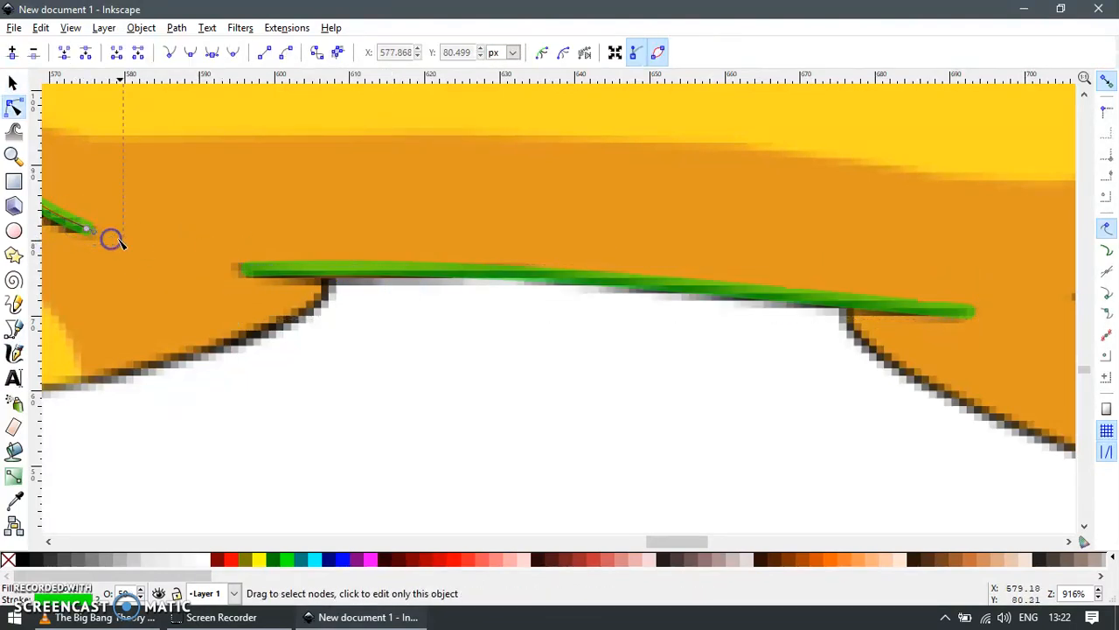
key("s")
key("n")
left_click(739, 296)
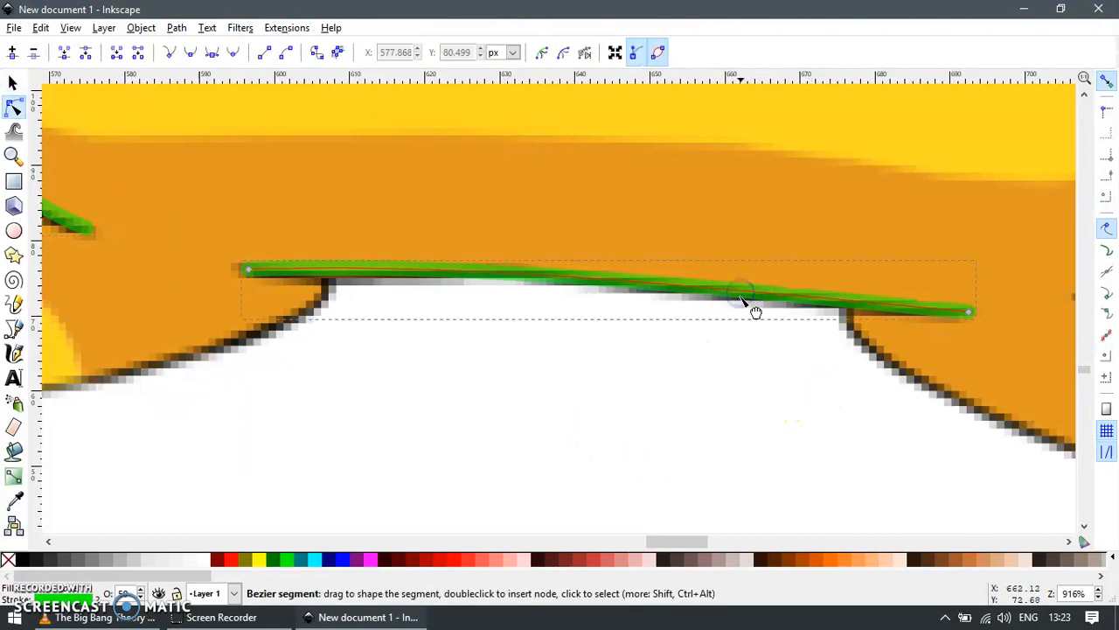
Draw a three-node Bezier path from the belly line along the left foot's sole and up the lower toe line, and paste the green style onto it.
scroll(738, 305, "down", 3)
key("z")
left_click_drag(320, 257, 618, 399)
key("s")
key("b")
left_click(825, 245)
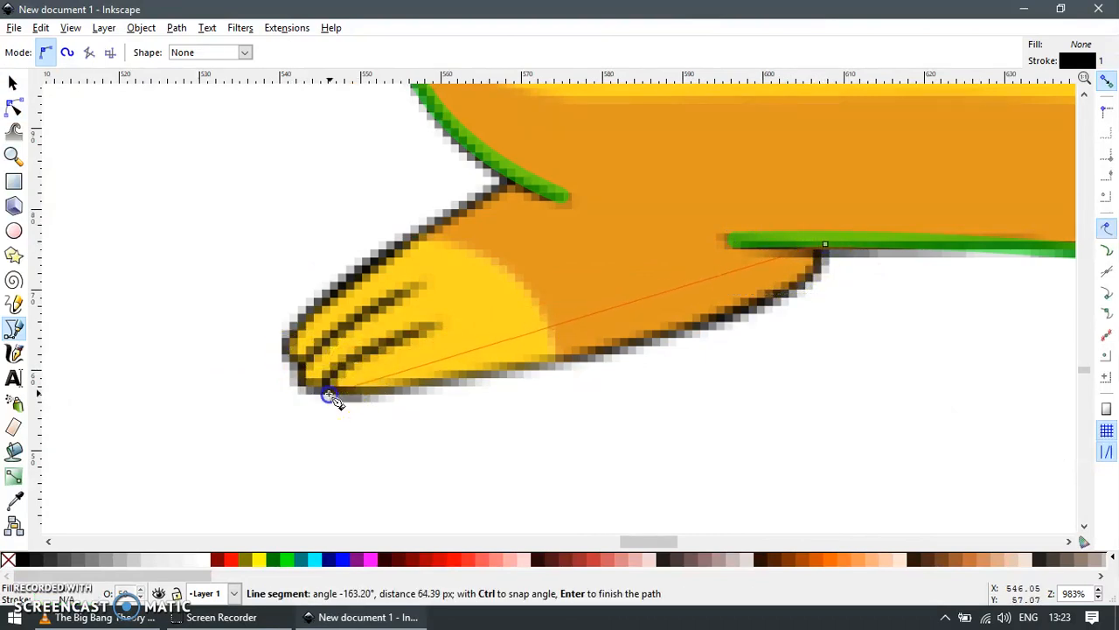
left_click(327, 394)
double_click(431, 329)
key("s")
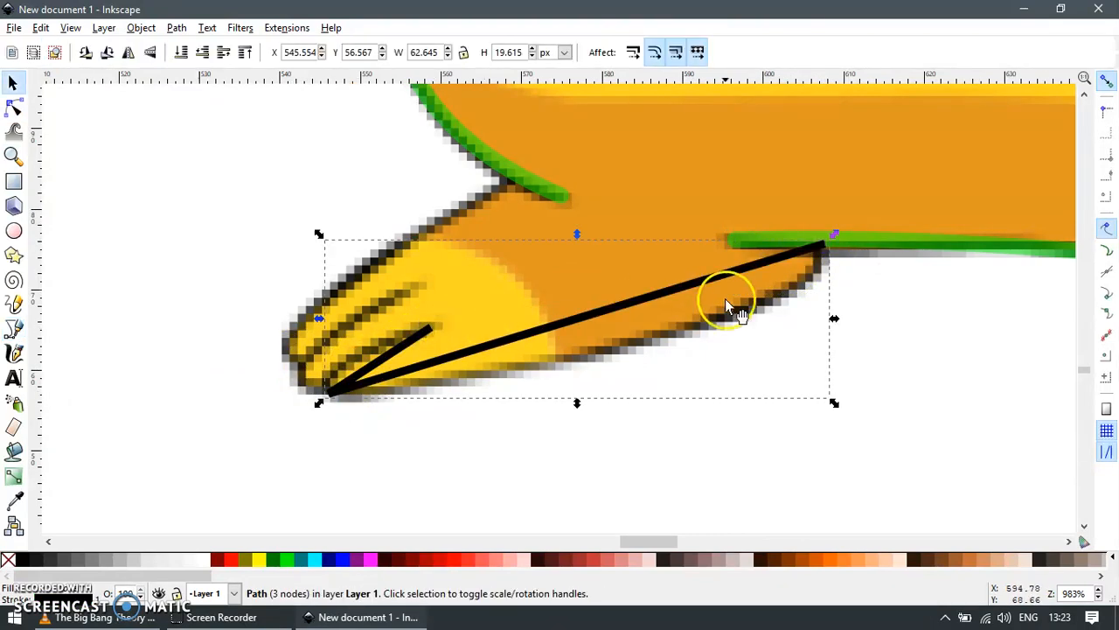
left_click(762, 264)
key("ctrl+shift+v")
Make the sole path's toe node smooth and adjust its handles so the curve follows the underside of the left foot.
key("n")
left_click_drag(281, 417, 355, 384)
key("shift+s")
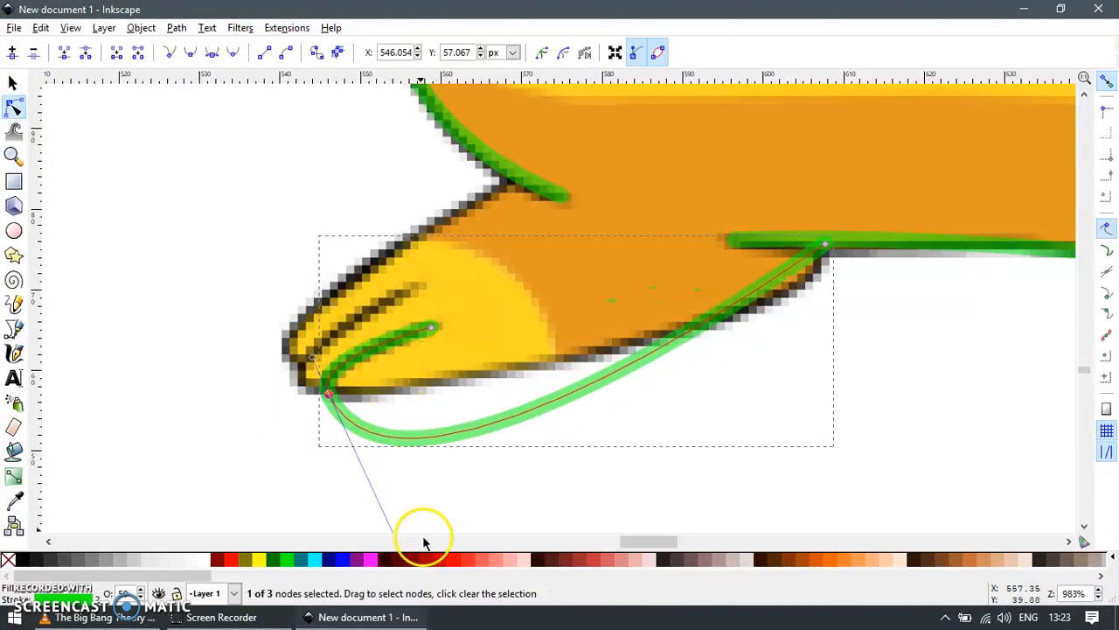
left_click_drag(419, 437, 565, 373)
mouse_move(827, 244)
left_mouse_down()
mouse_move(808, 248)
mouse_move(824, 269)
mouse_move(817, 263)
left_mouse_up()
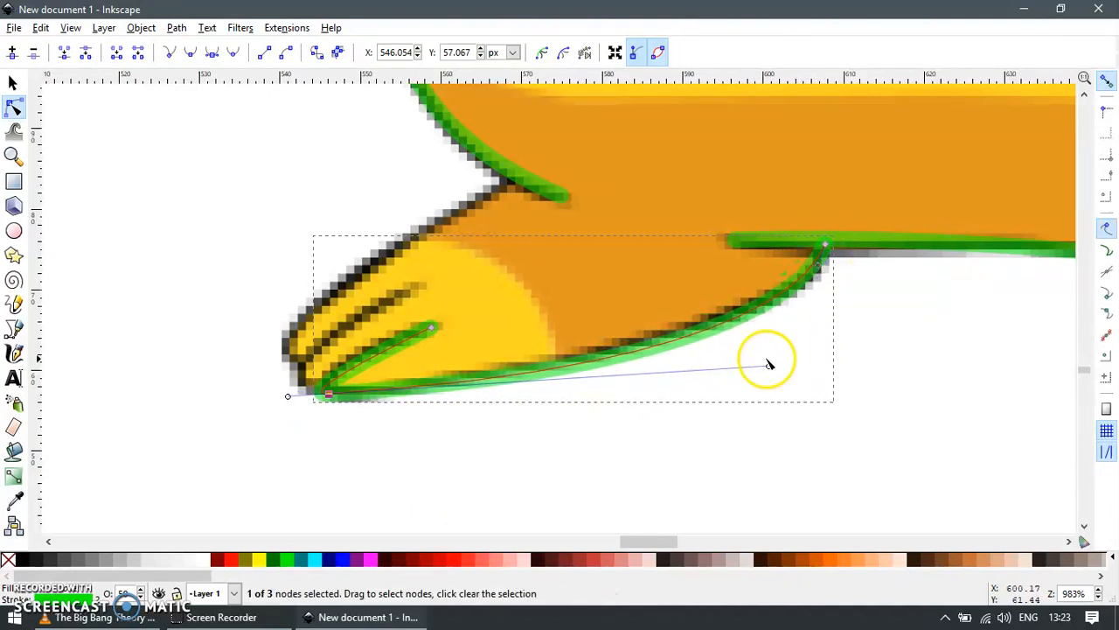
left_click_drag(769, 366, 763, 355)
Draw a straight Bezier line from the tip of the left foot's lower toe to the end of the upper toe line.
key("z")
left_click_drag(207, 216, 593, 454)
key("s")
key("b")
left_click(407, 407)
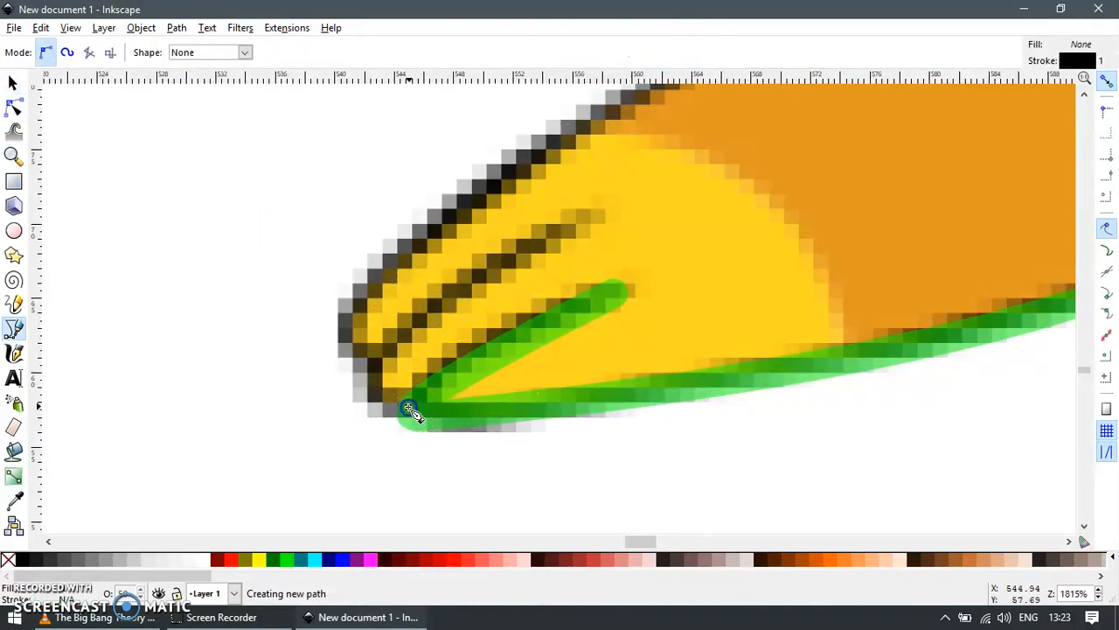
double_click(580, 221)
Curve the new toe line around the middle toe of the left foot and paste the green style onto it.
key("n")
left_click_drag(449, 376, 389, 385)
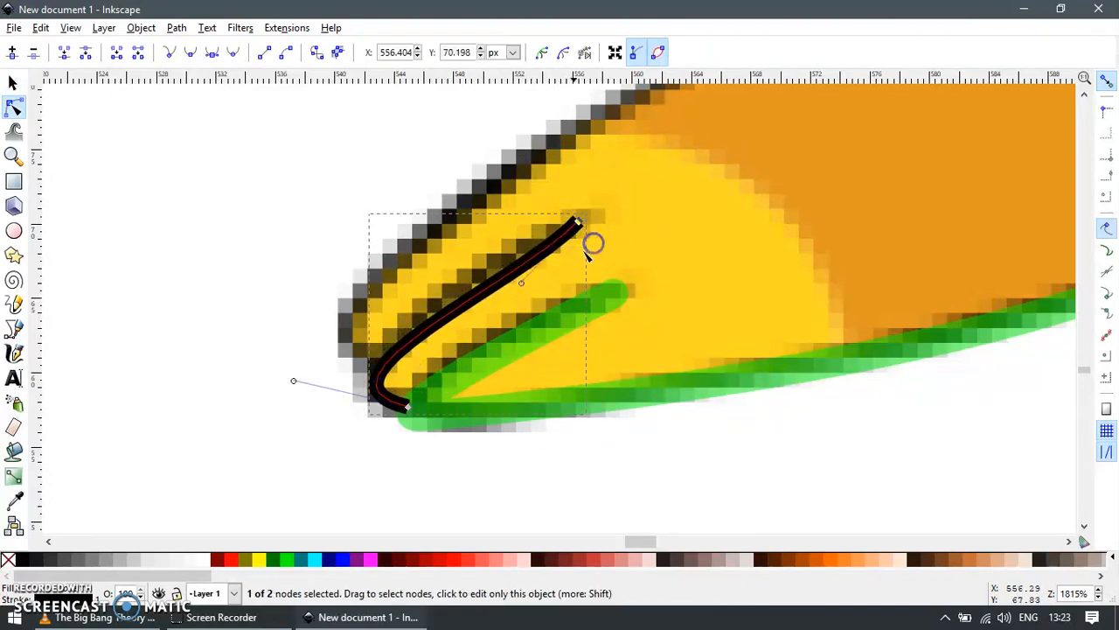
left_click_drag(521, 282, 514, 260)
key("s")
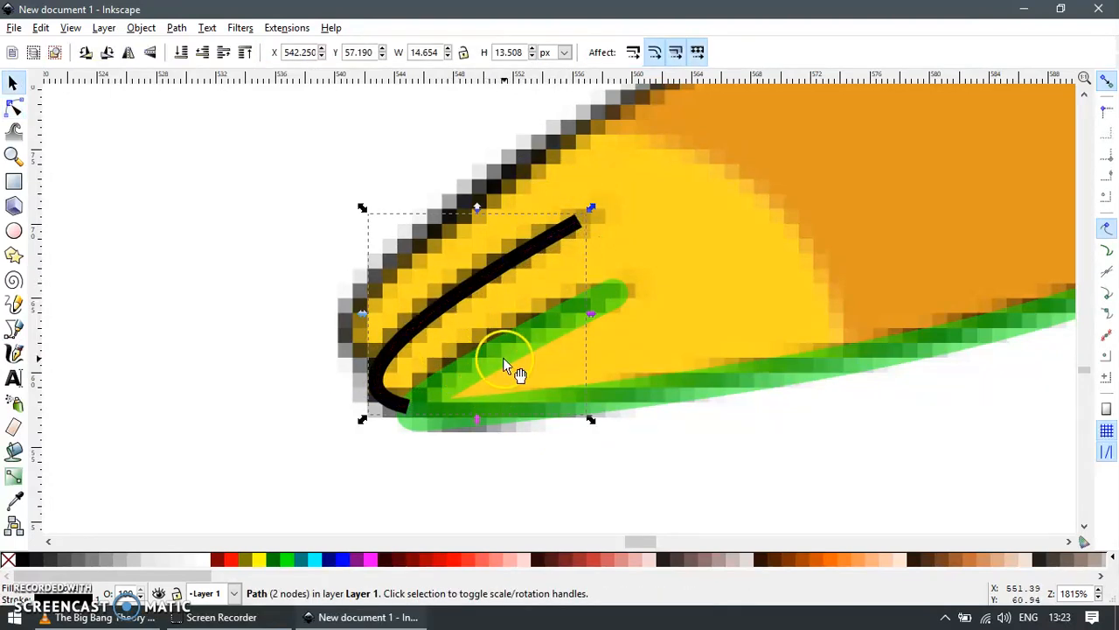
left_click(466, 288)
key("ctrl+shift+v")
Draw a straight Bezier line from the left foot's middle toe up to the body path along the foot's upper edge.
scroll(548, 275, "up", 1)
scroll(542, 288, "down", 1)
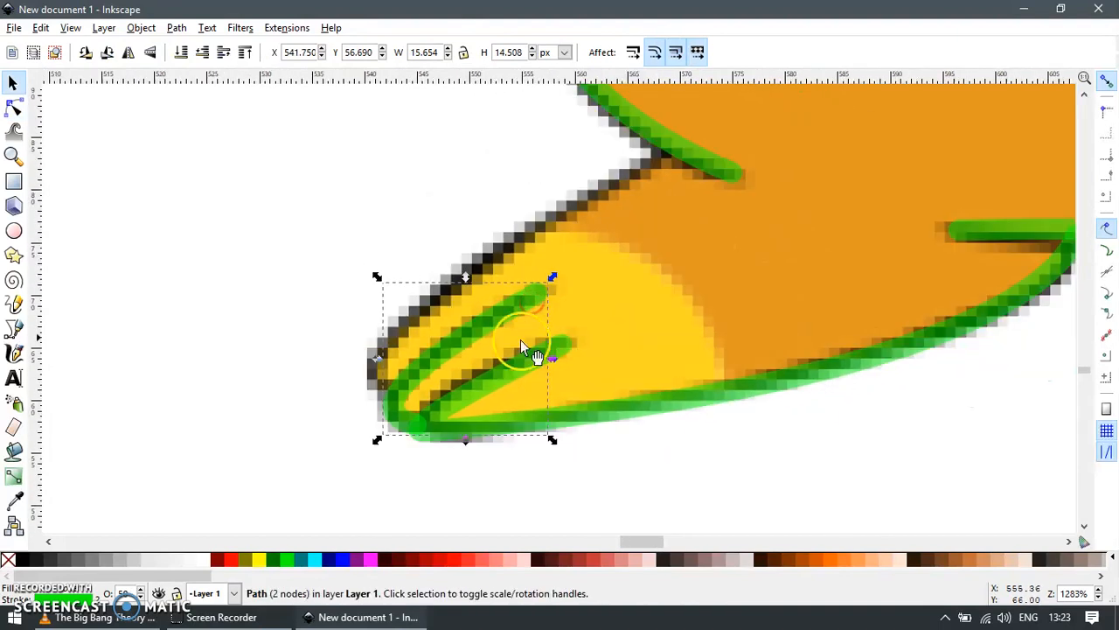
scroll(520, 332, "up", 1)
key("b")
left_click(358, 440)
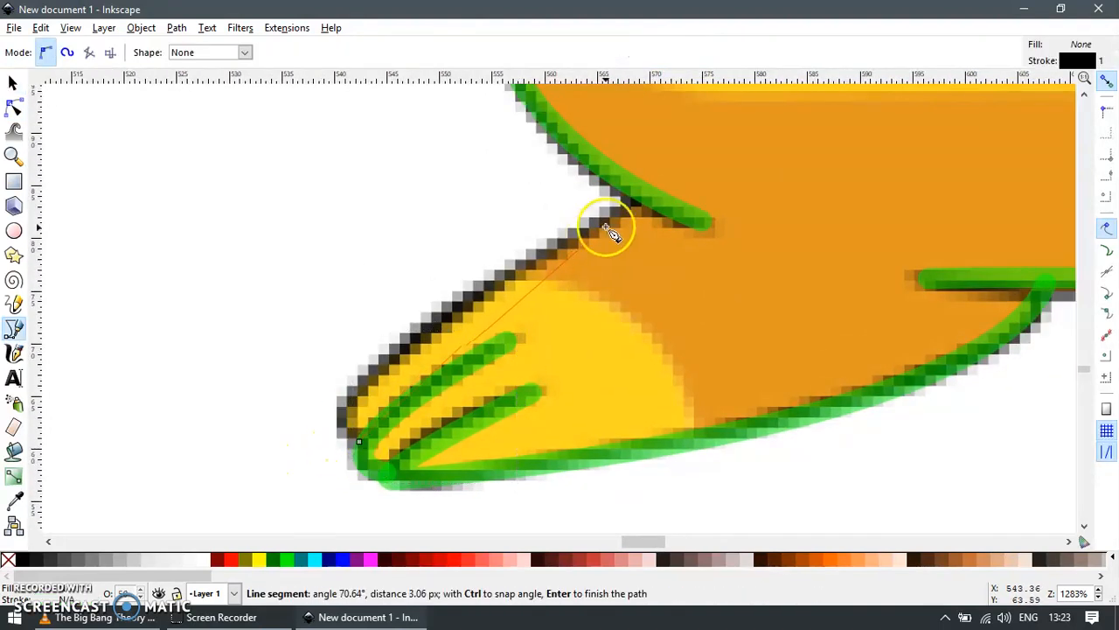
double_click(646, 200)
Bend the upper foot line around the outer toe and along the foot's upper edge, and paste the green style onto it.
key("n")
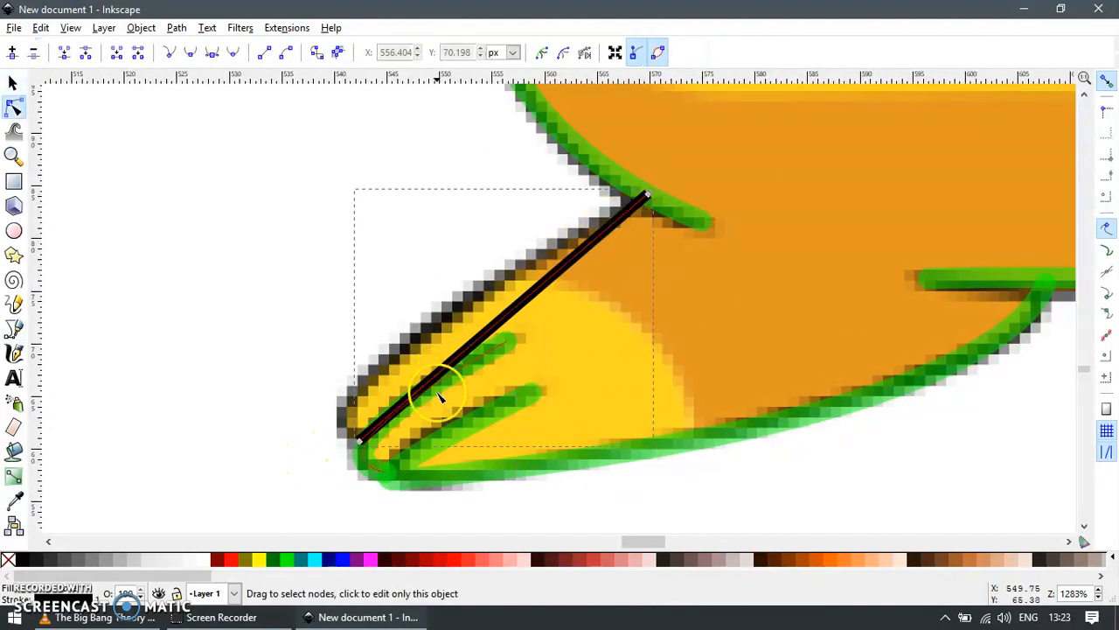
left_click_drag(438, 401, 374, 418)
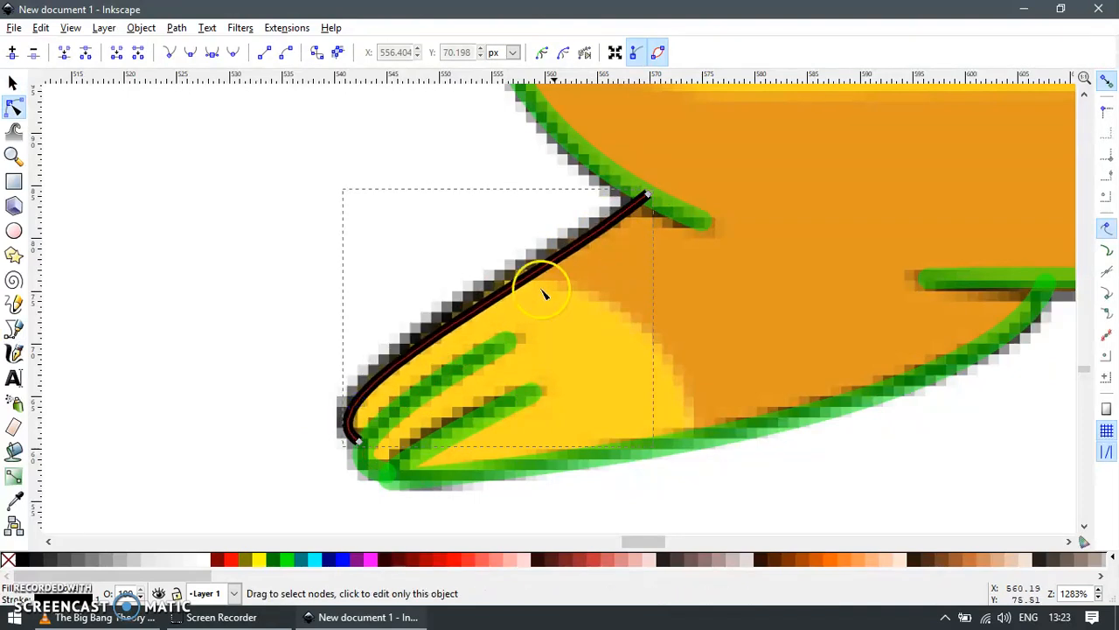
left_click_drag(666, 235, 673, 239)
left_click_drag(552, 278, 537, 260)
key("s")
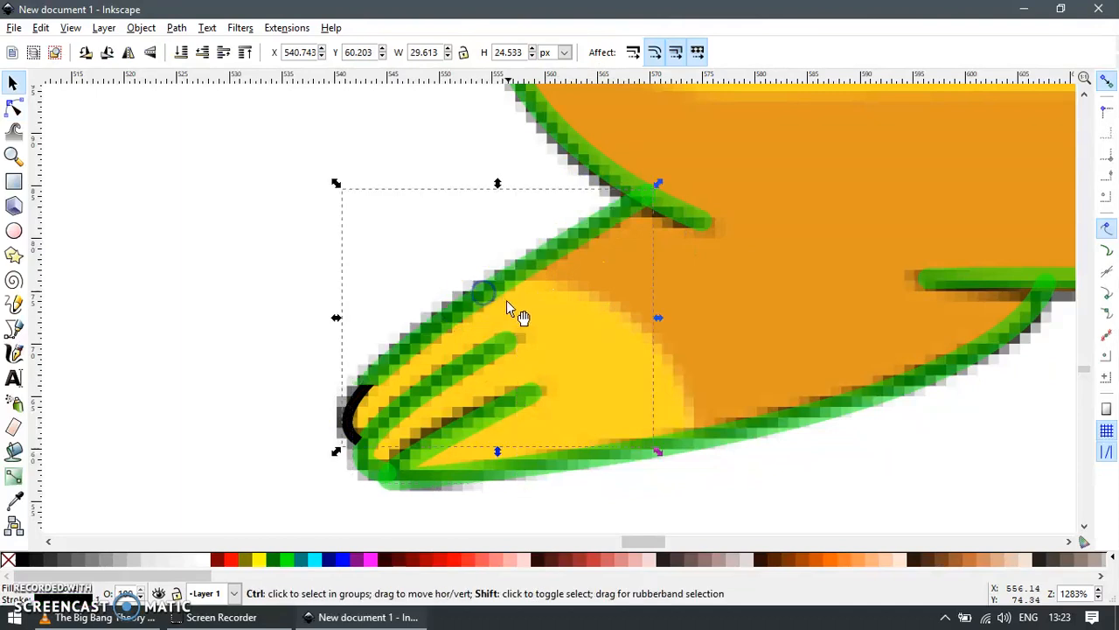
scroll(450, 311, "down", 2)
scroll(451, 333, "up", 3)
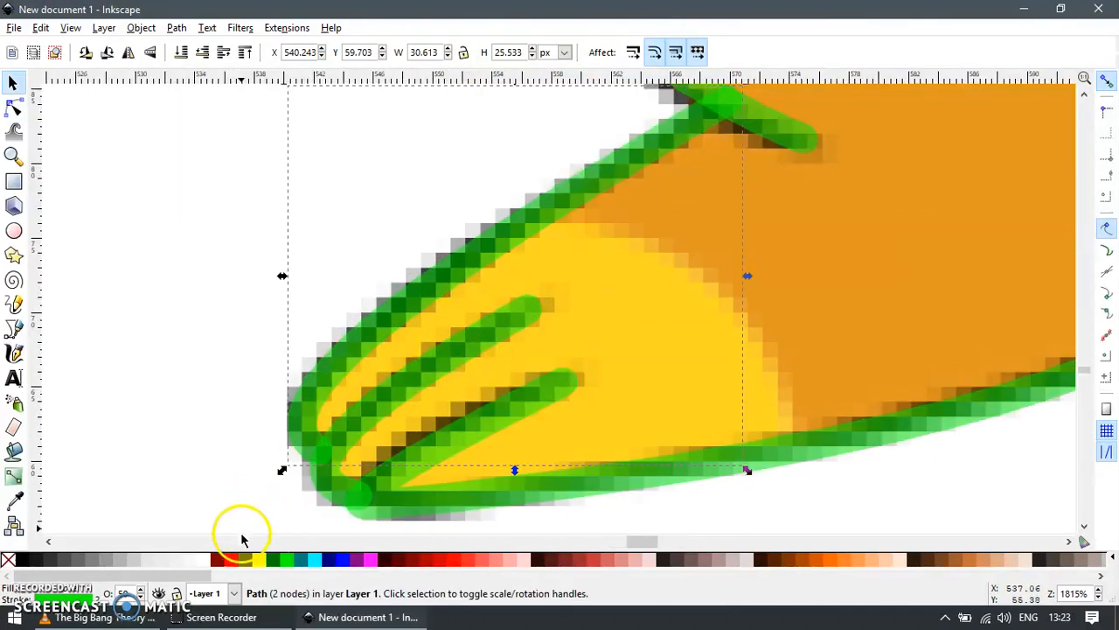
Change the left foot's upper path to a blue stroke and fit its upper end node onto the body path.
left_click(337, 559, "shift")
scroll(655, 285, "up", 5)
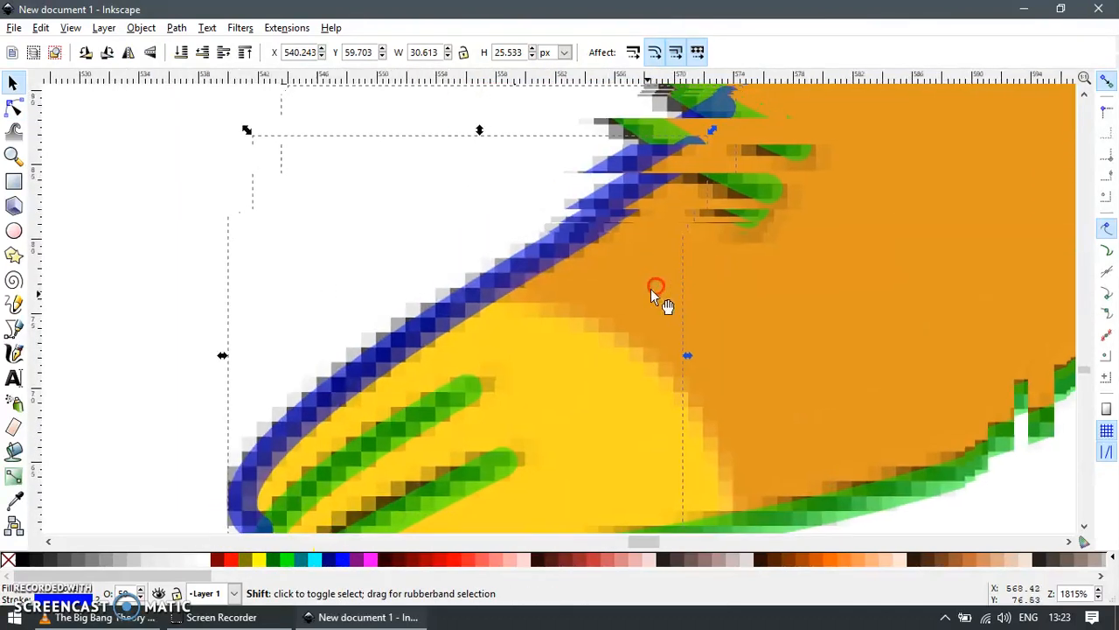
key("n")
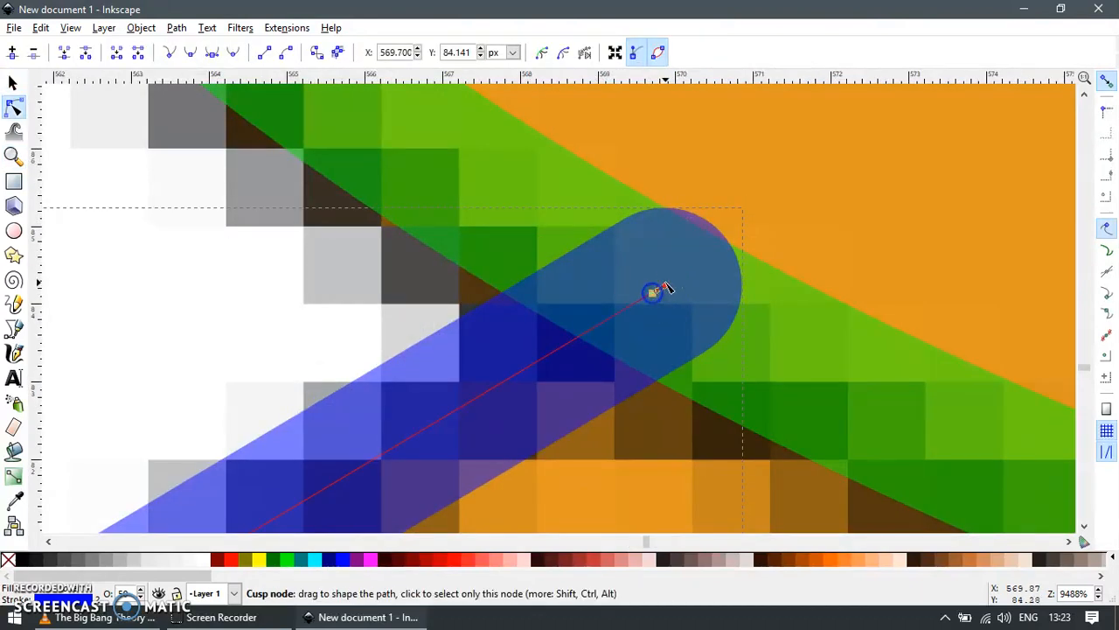
left_click(664, 286)
scroll(664, 285, "down", 6)
key("z")
left_click_drag(385, 453, 455, 527)
key("s")
Duplicate the left foot's outline paths and flip the copy horizontally.
scroll(464, 350, "down", 12)
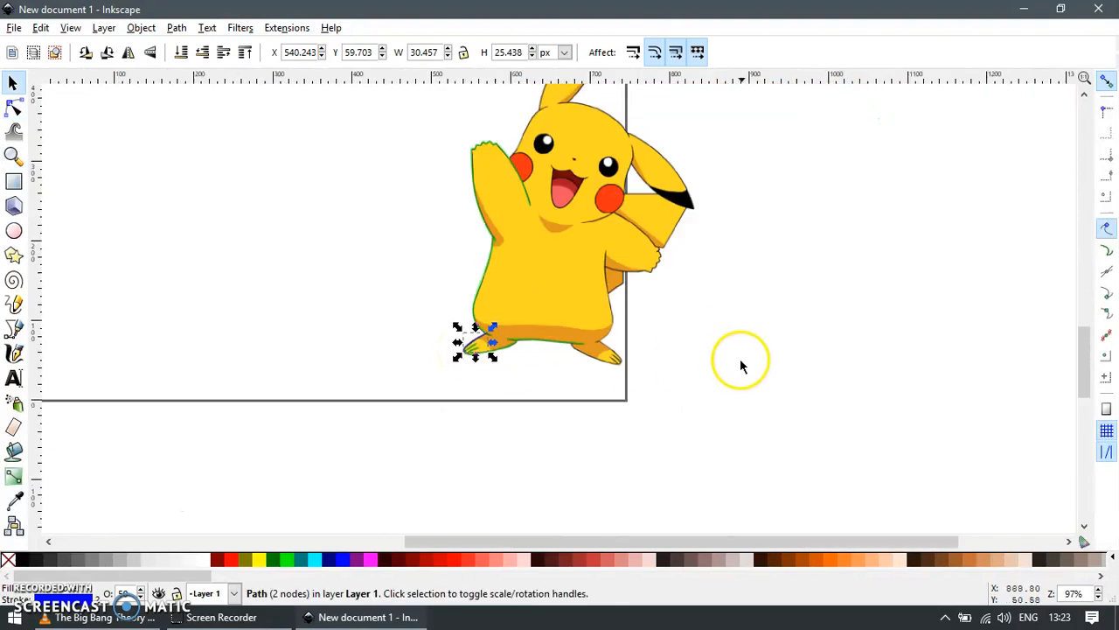
key("z")
left_click_drag(613, 316, 682, 409)
key("s")
left_click_drag(599, 411, 725, 368)
left_click_drag(160, 409, 533, 251)
left_click_drag(371, 317, 727, 444)
key("ctrl+z")
key("ctrl+d")
key("h")
Position and rotate the mirrored foot paths over the right foot.
key("z")
left_click(724, 409)
key("n")
key("s")
left_click(644, 351)
scroll(636, 348, "up", 2)
left_click_drag(243, 266, 245, 257)
Reshape the mirrored sole path at its toe node so the curve follows the right foot's lower outline.
left_click(813, 496)
left_click(770, 451)
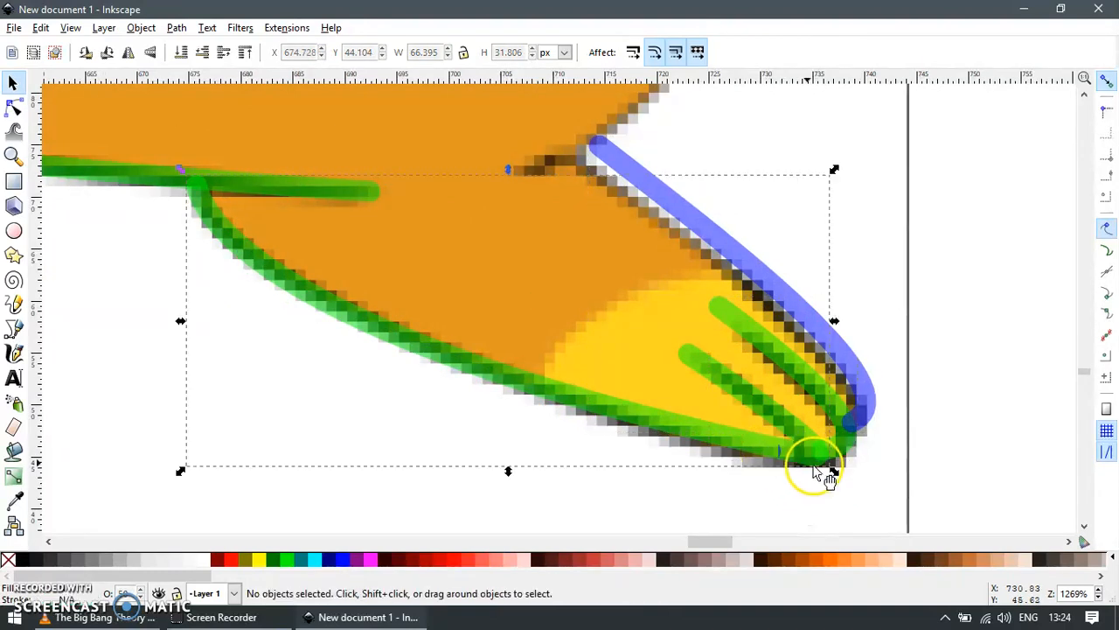
left_click_drag(809, 455, 851, 452)
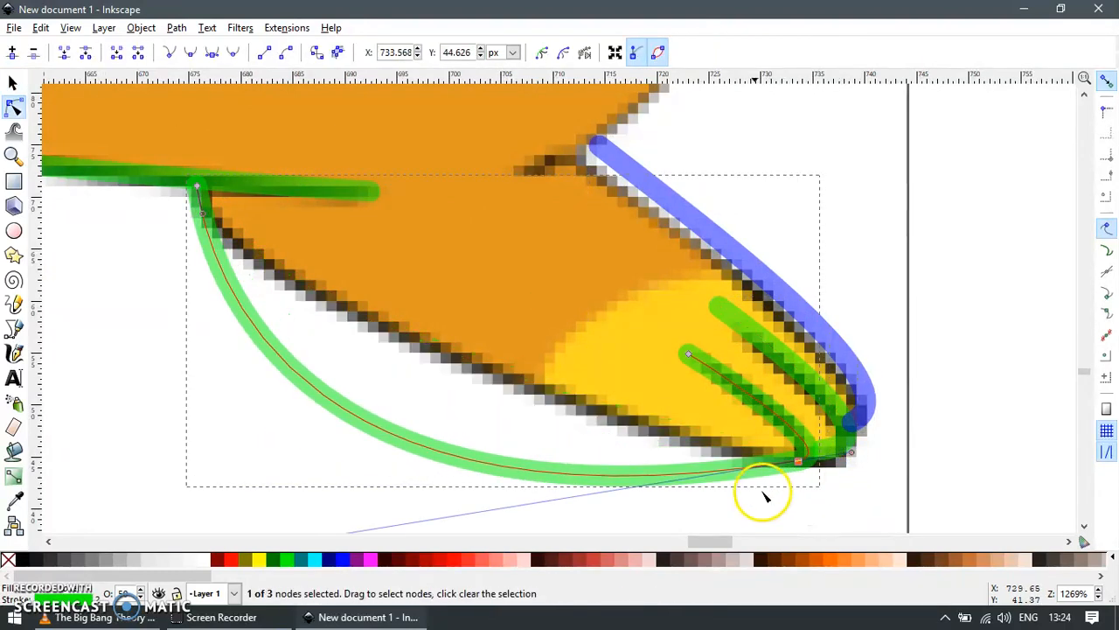
scroll(743, 459, "down", 2, "ctrl")
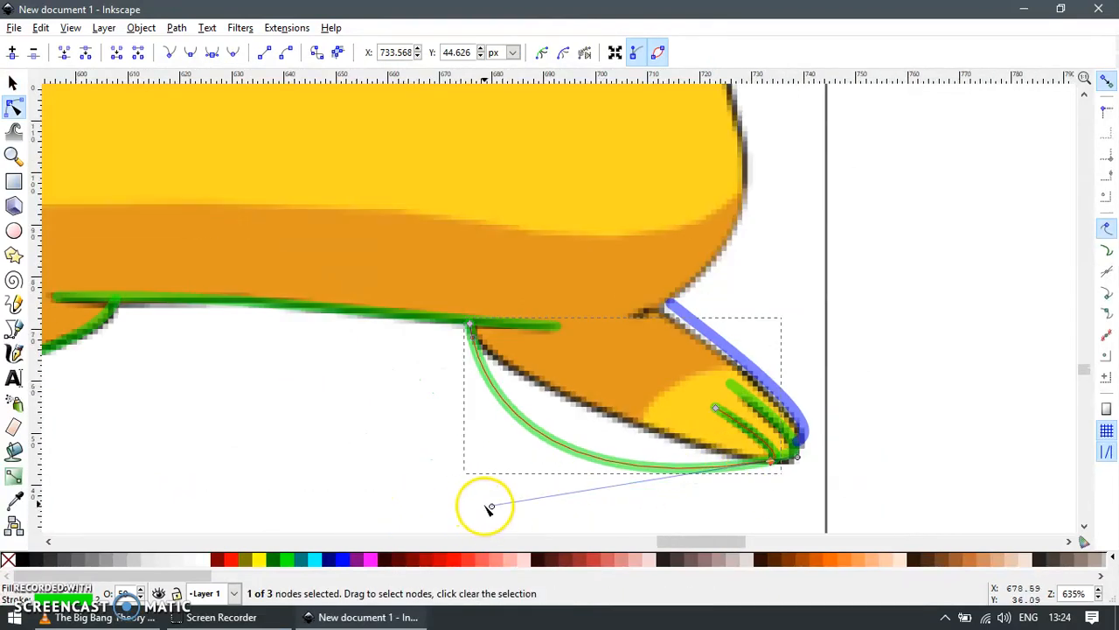
left_click_drag(489, 507, 641, 456)
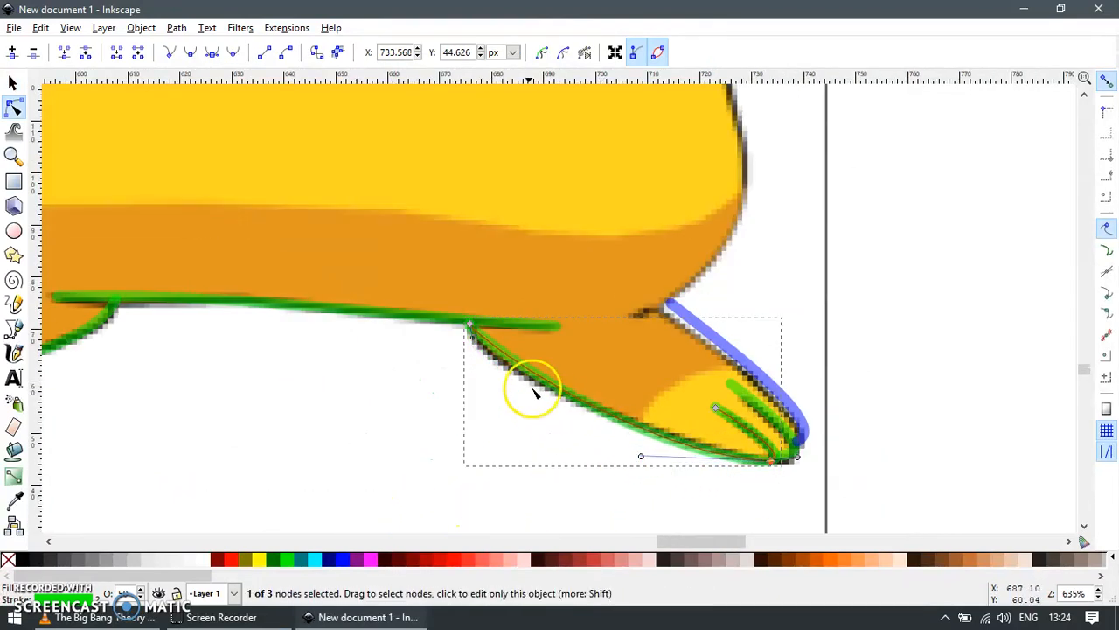
left_click_drag(564, 387, 553, 390)
Move the inner end node of the right foot's sole path onto the belly's bottom line.
key("z")
left_click_drag(434, 280, 524, 367)
key("s")
double_click(508, 314)
left_click_drag(501, 302, 494, 294)
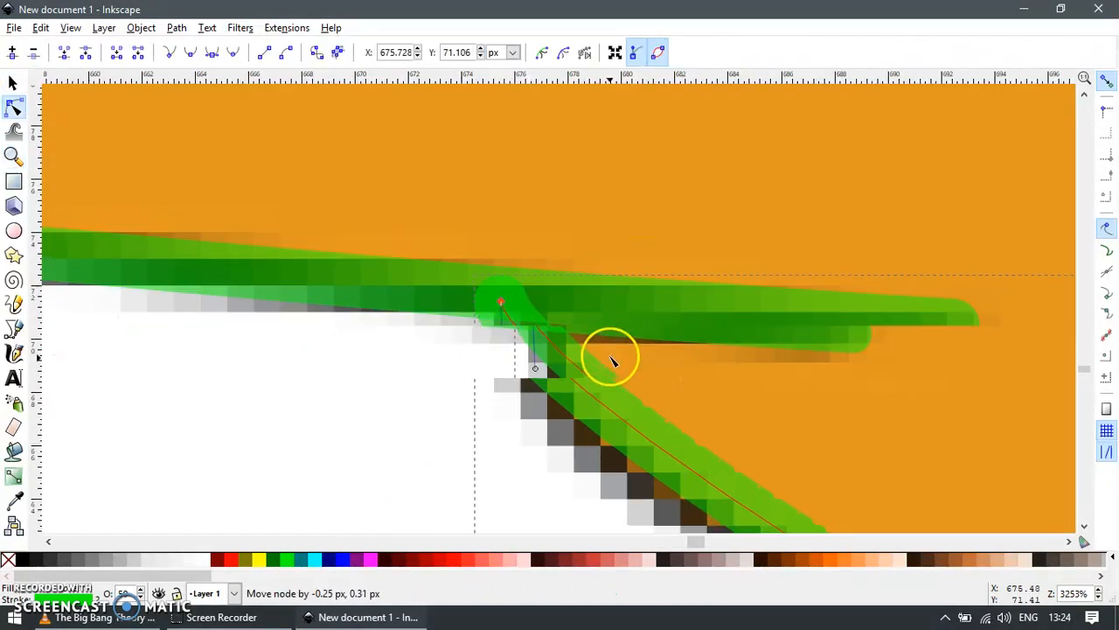
Move the lower end node of the right foot's upper toe path onto the toe end of the sole path.
scroll(612, 358, "down", 6)
key("z")
left_click_drag(670, 332, 827, 466)
key("s")
key("n")
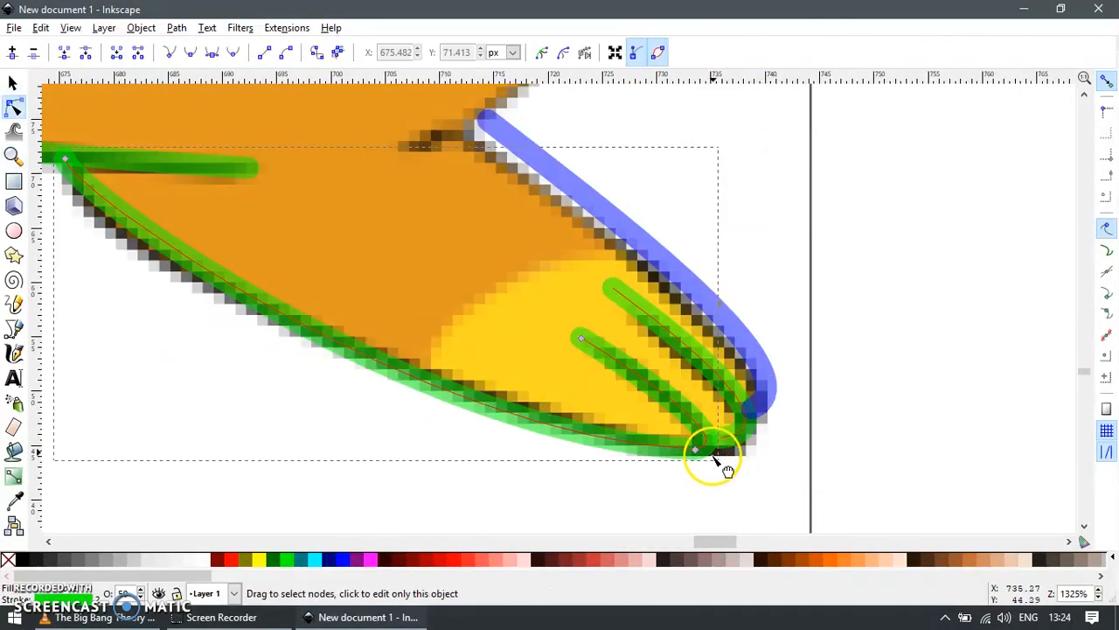
left_click(722, 444)
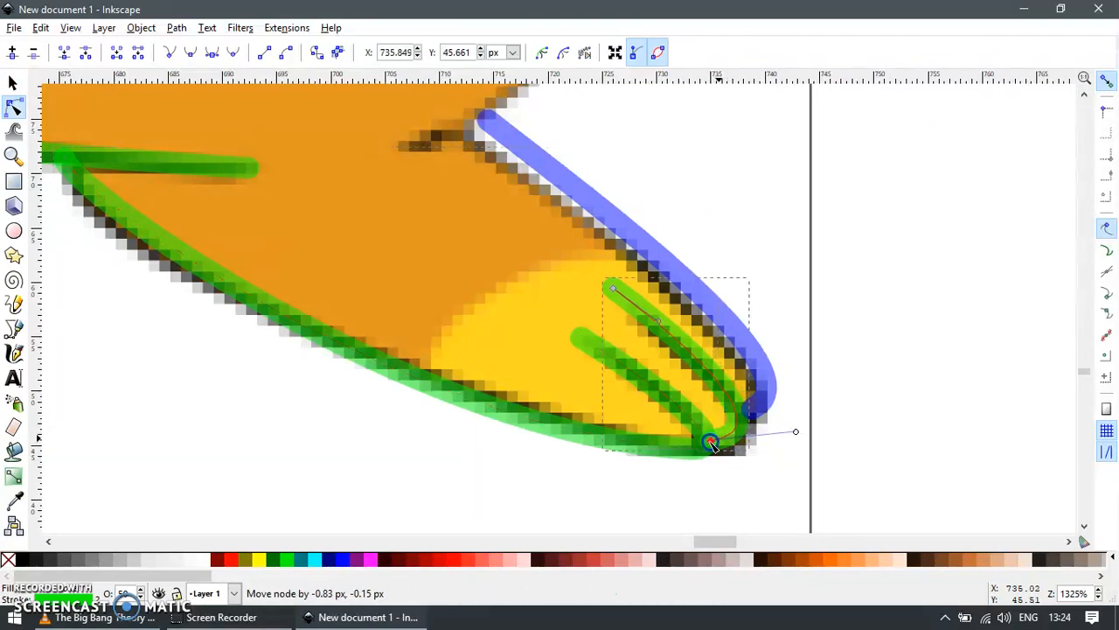
left_click_drag(712, 444, 710, 443)
Shorten both toe lines on the right foot by adding a node near each inner end and deleting the end nodes.
left_click(662, 329)
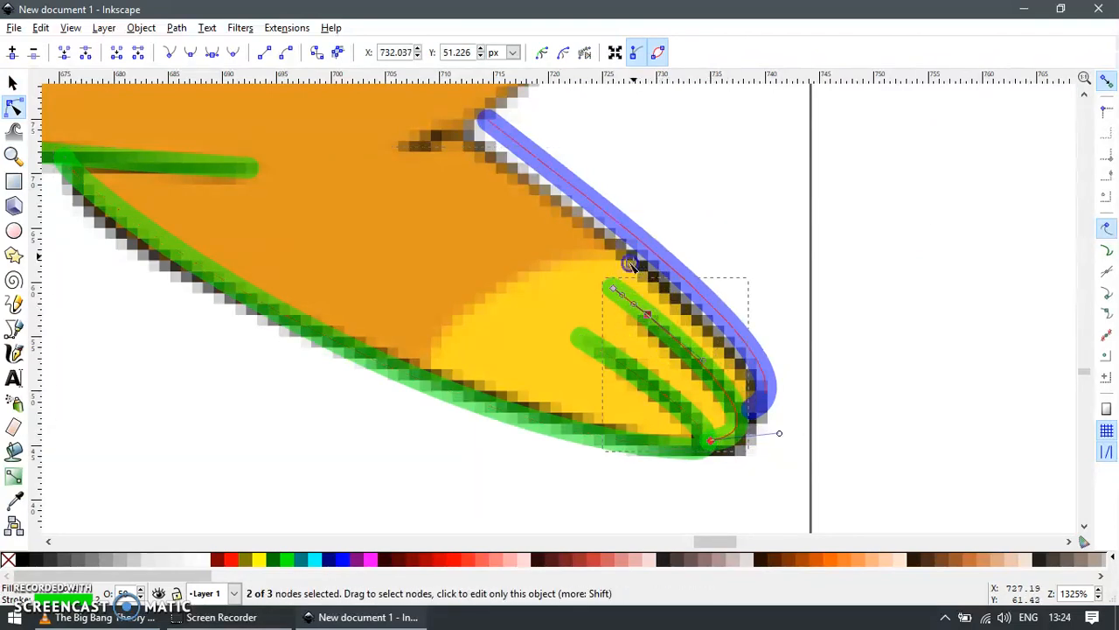
left_click(597, 350)
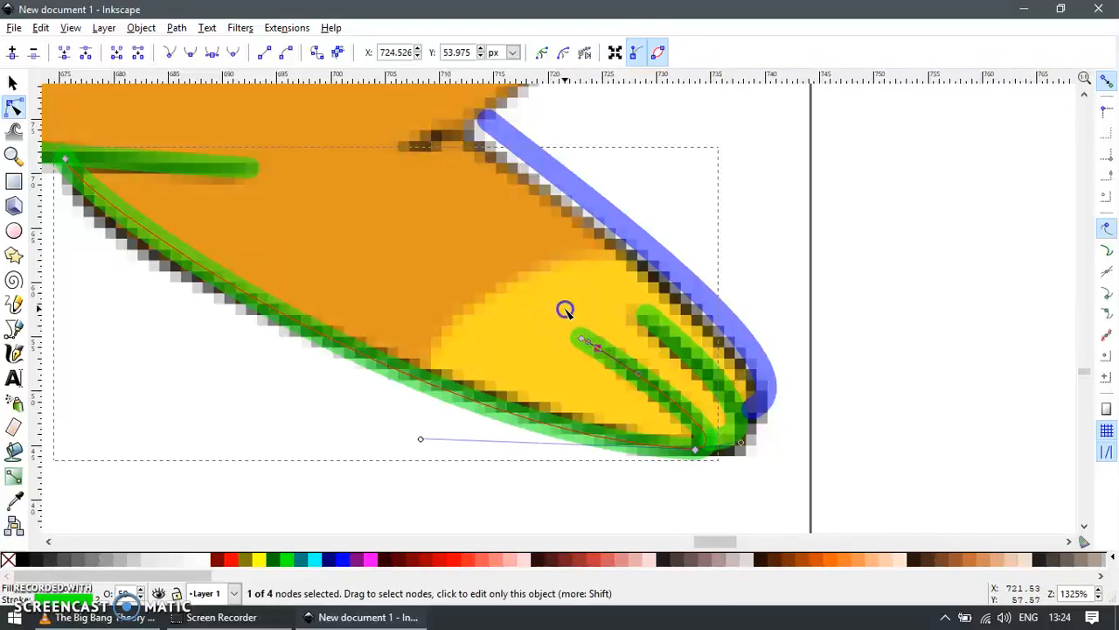
key("Delete")
Fit the blue path to the right foot's upper edge and move its upper end node to the body outline.
scroll(645, 369, "up", 1)
left_click(774, 446)
key("s")
double_click(773, 442)
key("s")
left_click_drag(775, 458, 771, 463)
key("n")
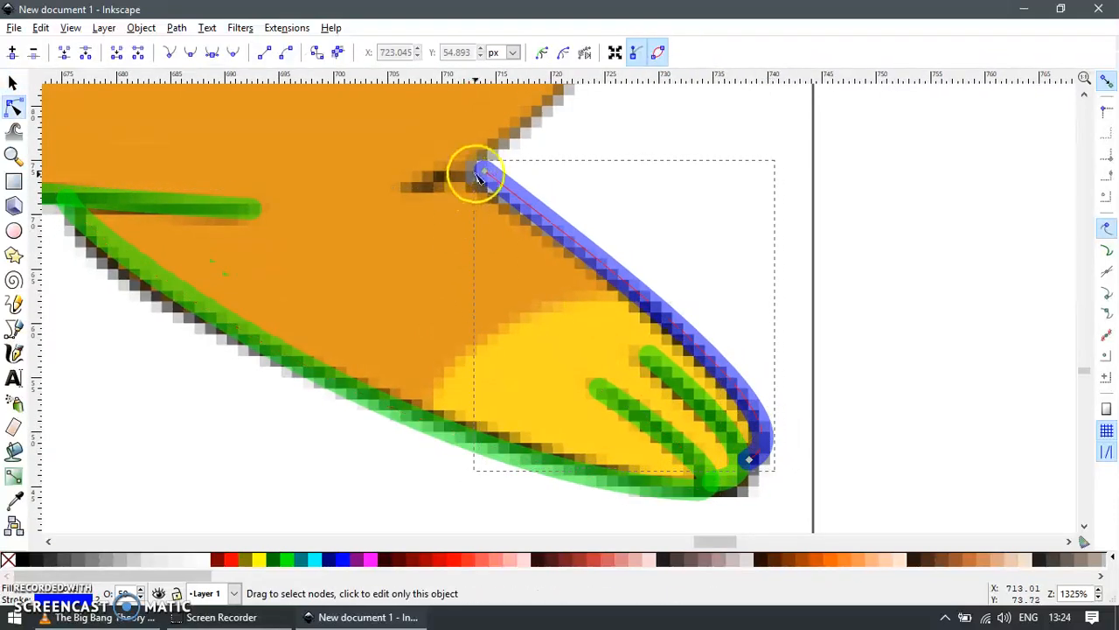
left_click_drag(485, 175, 464, 175)
Draw a straight Bezier line from above the right foot up to the inner end of the right arm's crease.
scroll(626, 298, "down", 6, "ctrl")
key("s")
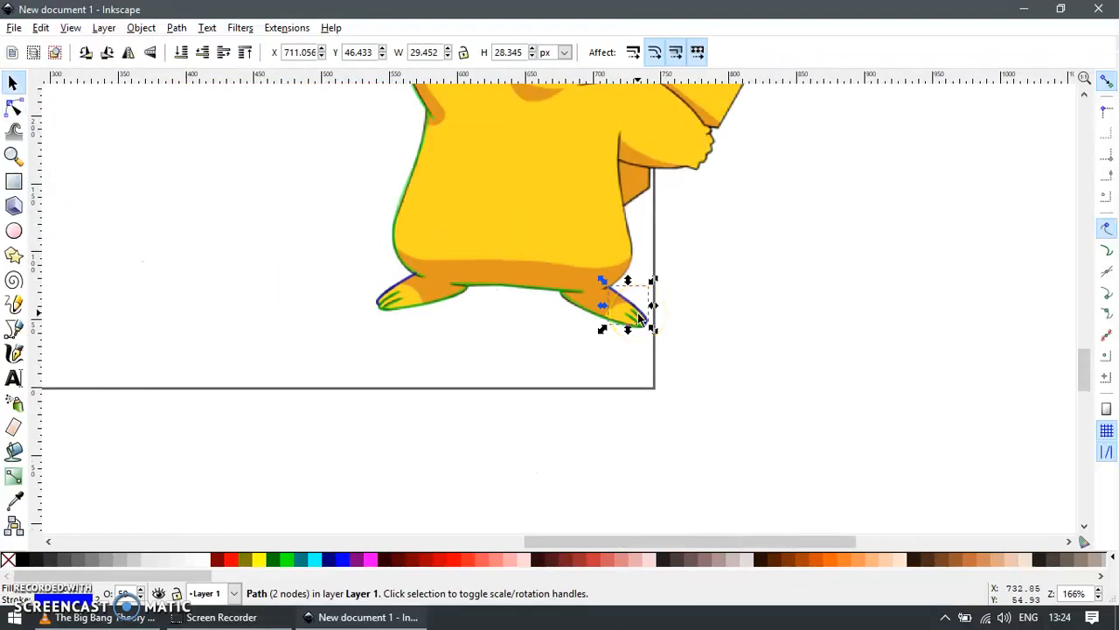
scroll(738, 260, "up", 1)
key("z")
left_click(666, 298)
key("s")
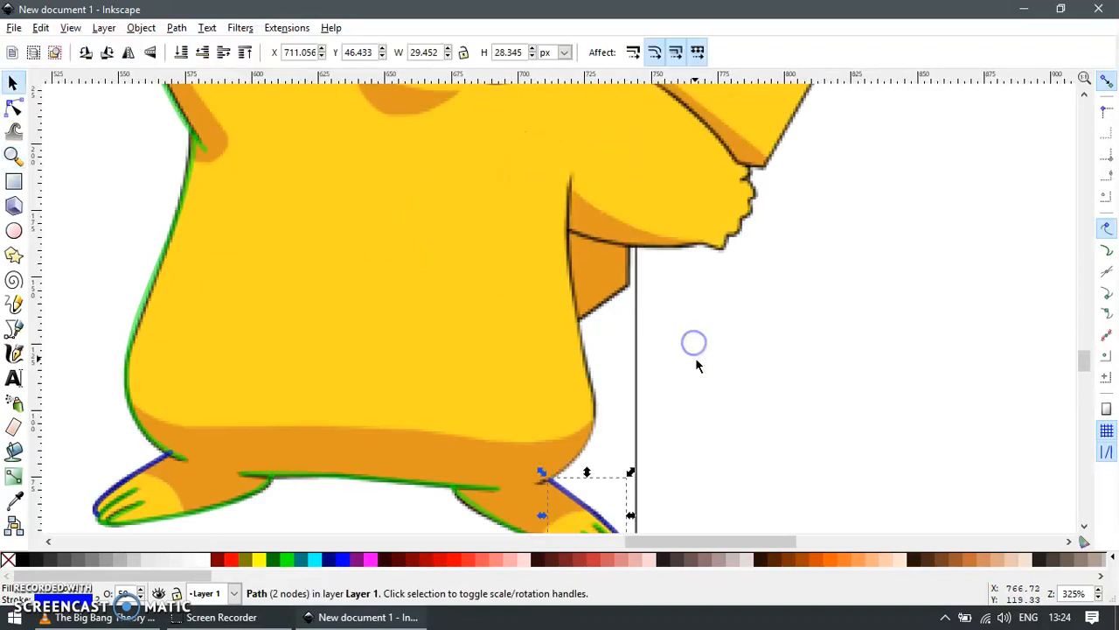
key("b")
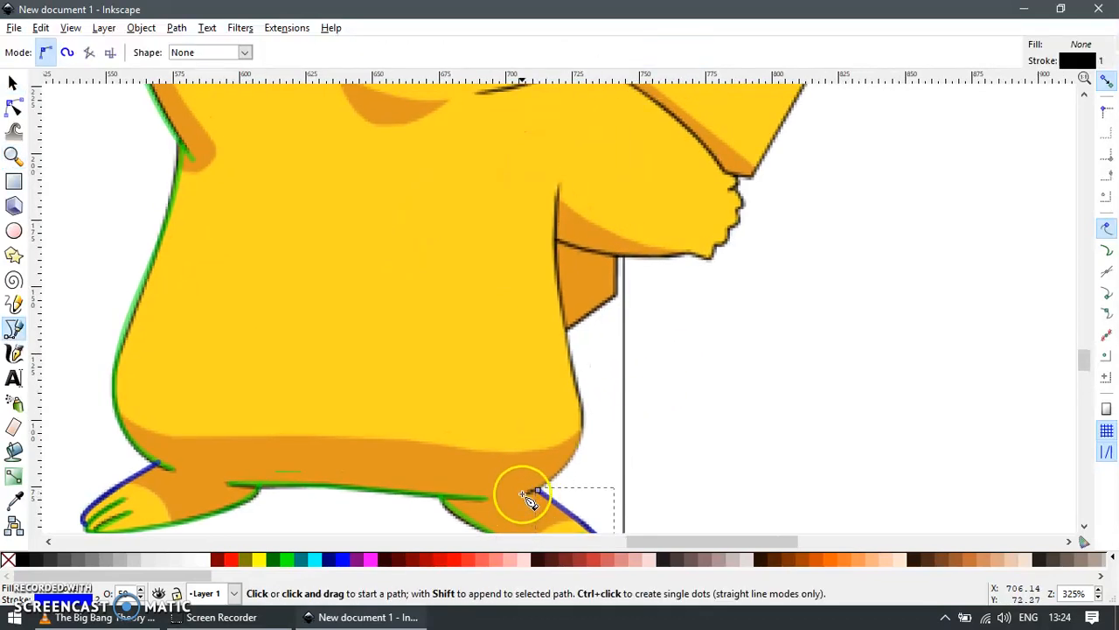
left_click(522, 494)
double_click(560, 182)
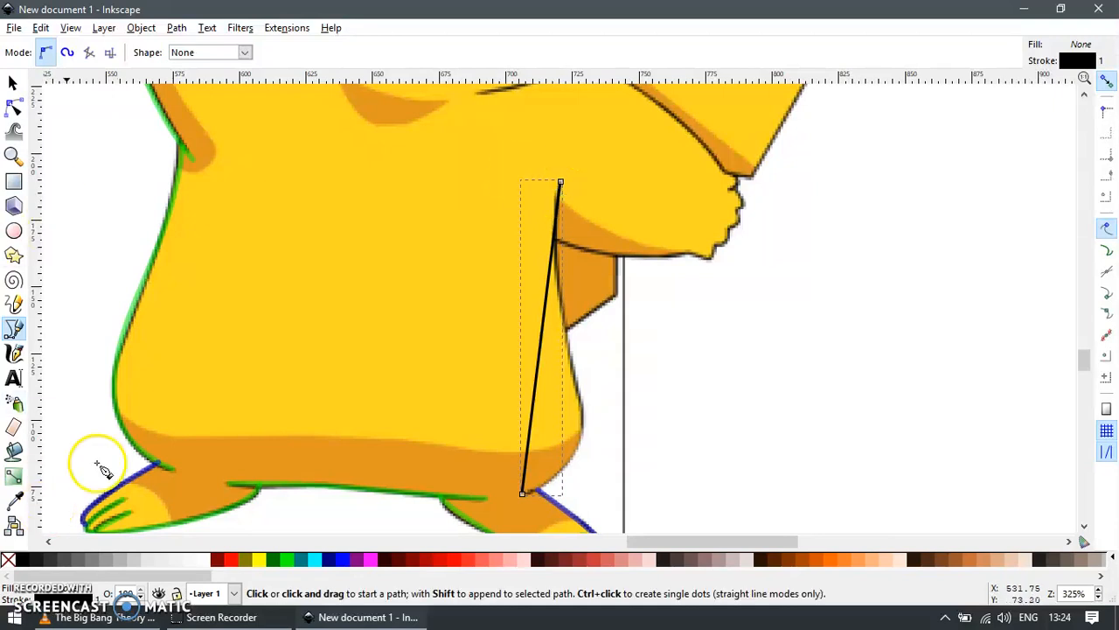
Paste the copied green stroke style onto the straight line between the right foot and the right arm.
key("s")
left_click(390, 492)
left_click(529, 434)
key("ctrl+shift+v")
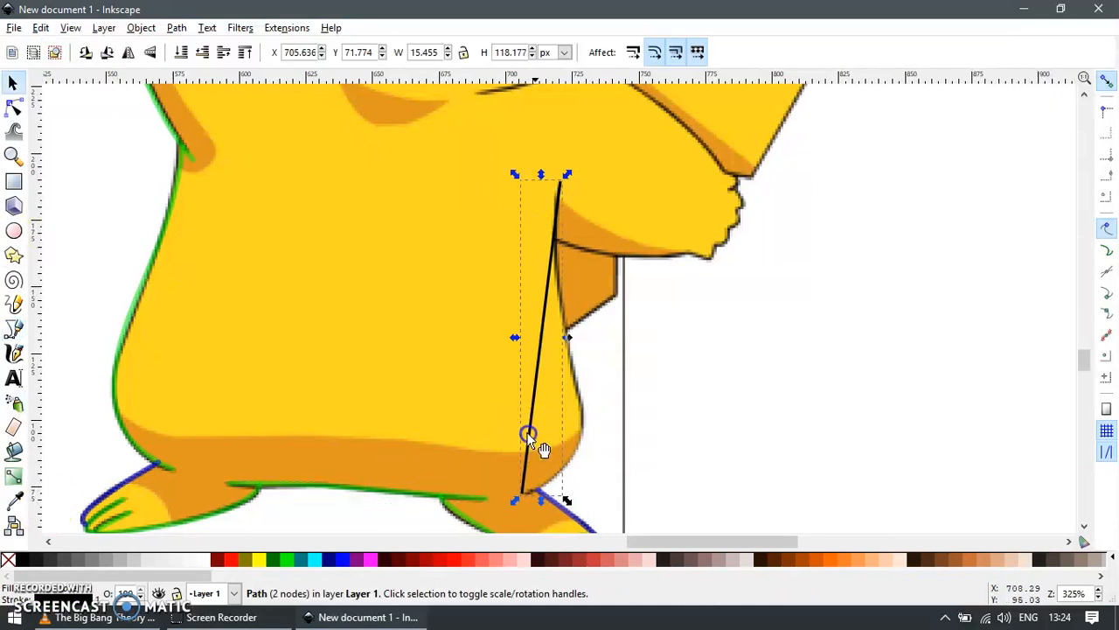
Fit the green line to the body's right edge, adding a node at the widest point of the hip and adjusting its upper handle.
key("n")
left_click_drag(531, 417, 577, 450)
double_click(583, 423)
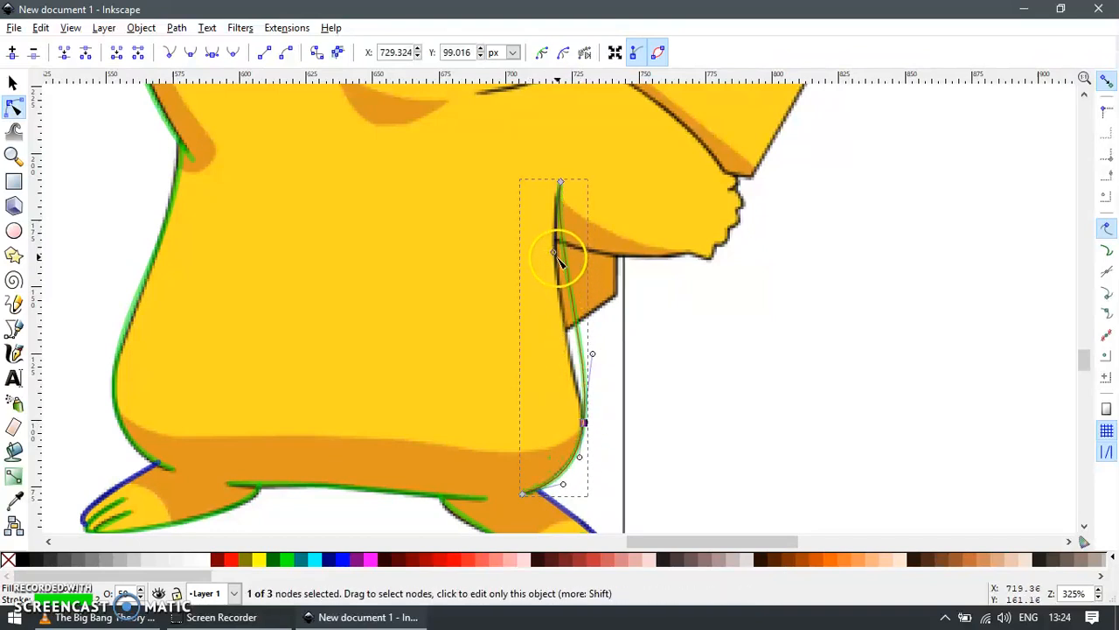
scroll(606, 393, "up", 1)
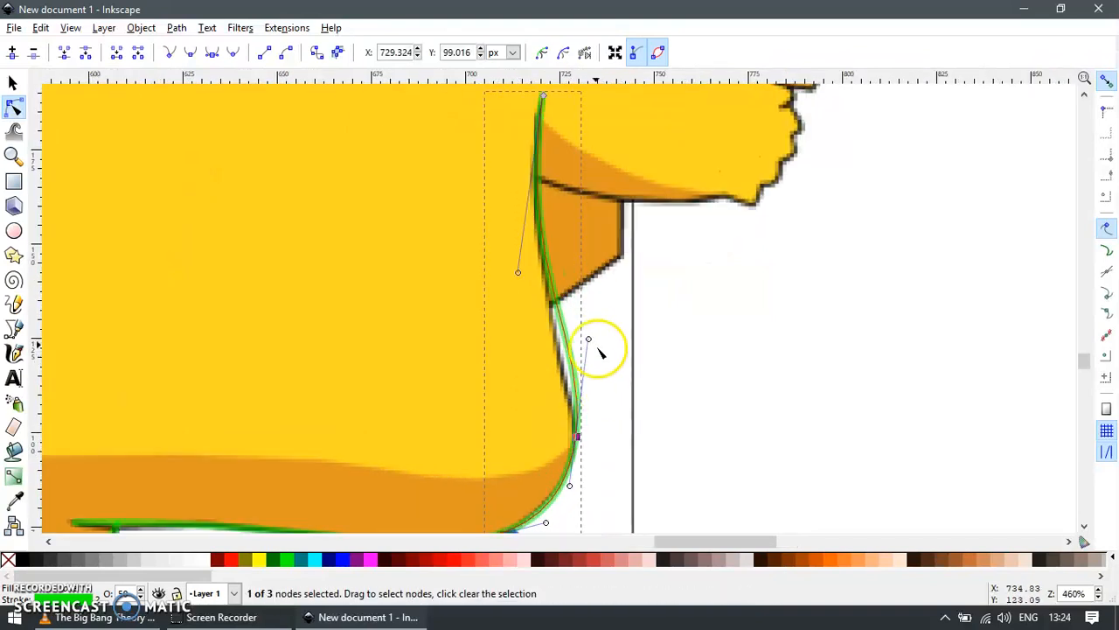
left_click_drag(590, 341, 580, 363)
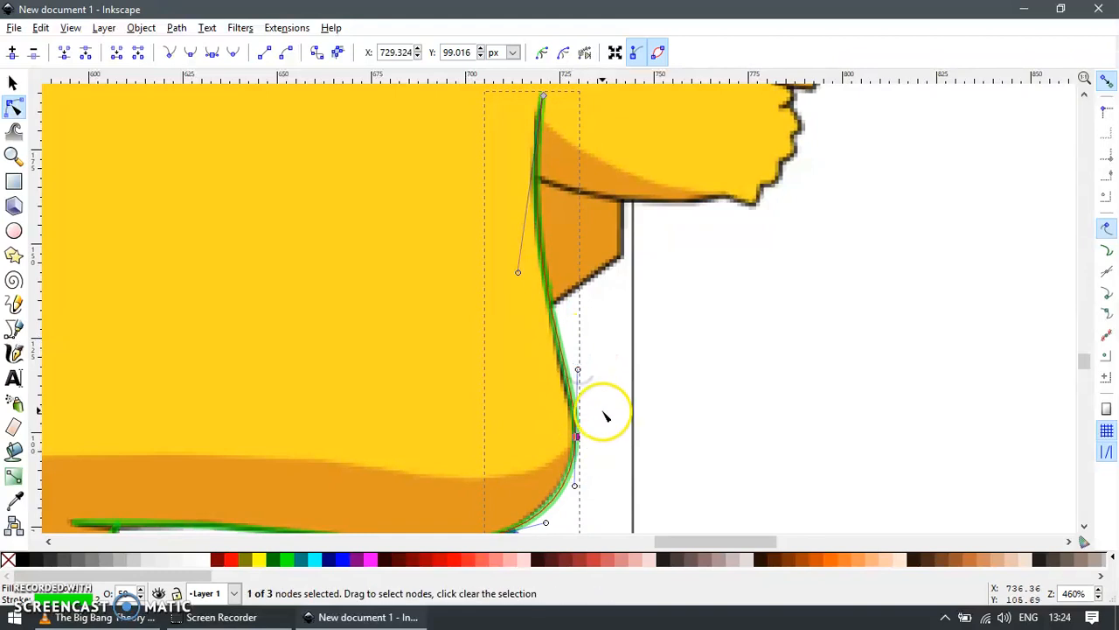
Draw a straight Bezier line from the inner end of the chin line up to where the face edge ends at the right ear.
scroll(605, 416, "down", 3)
key("z")
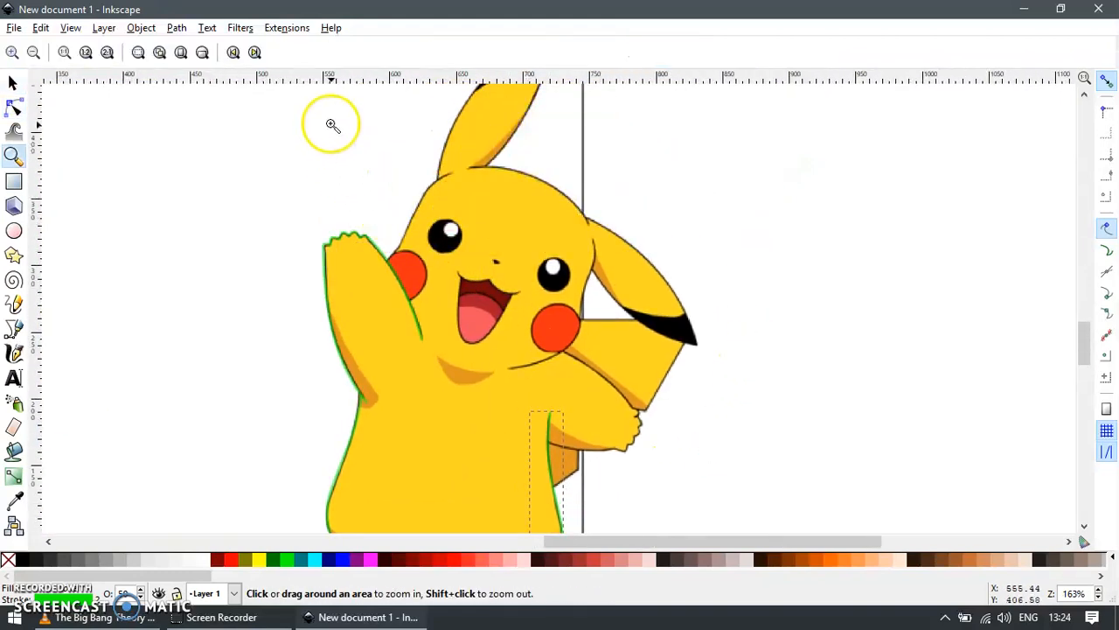
left_click_drag(330, 124, 699, 398)
key("s")
scroll(543, 404, "right", 2)
scroll(531, 437, "up", 1)
key("b")
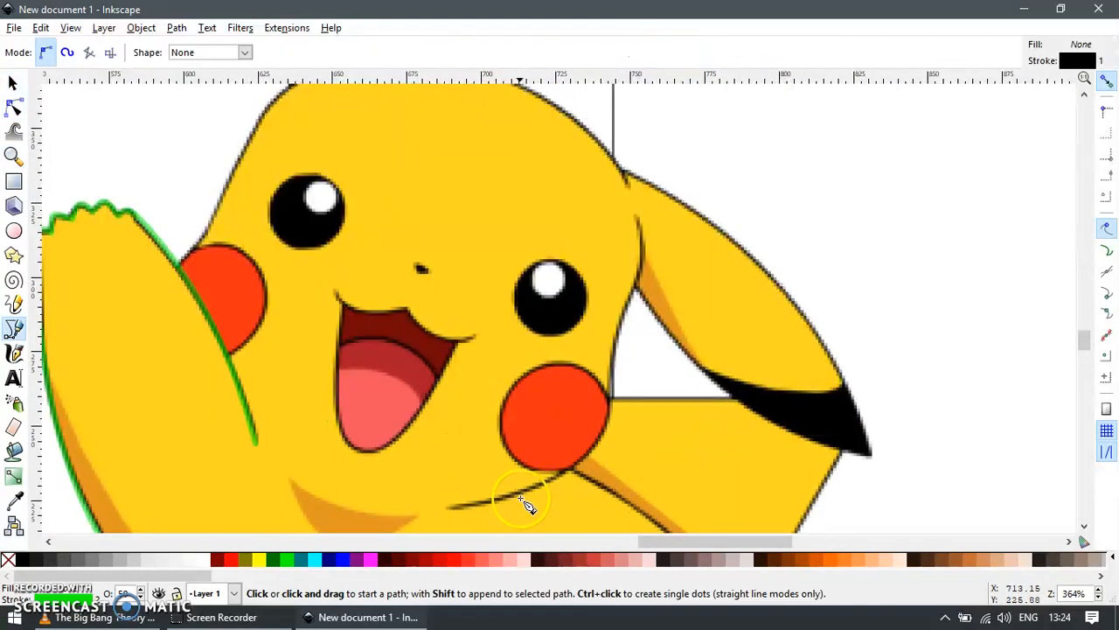
left_click(449, 510)
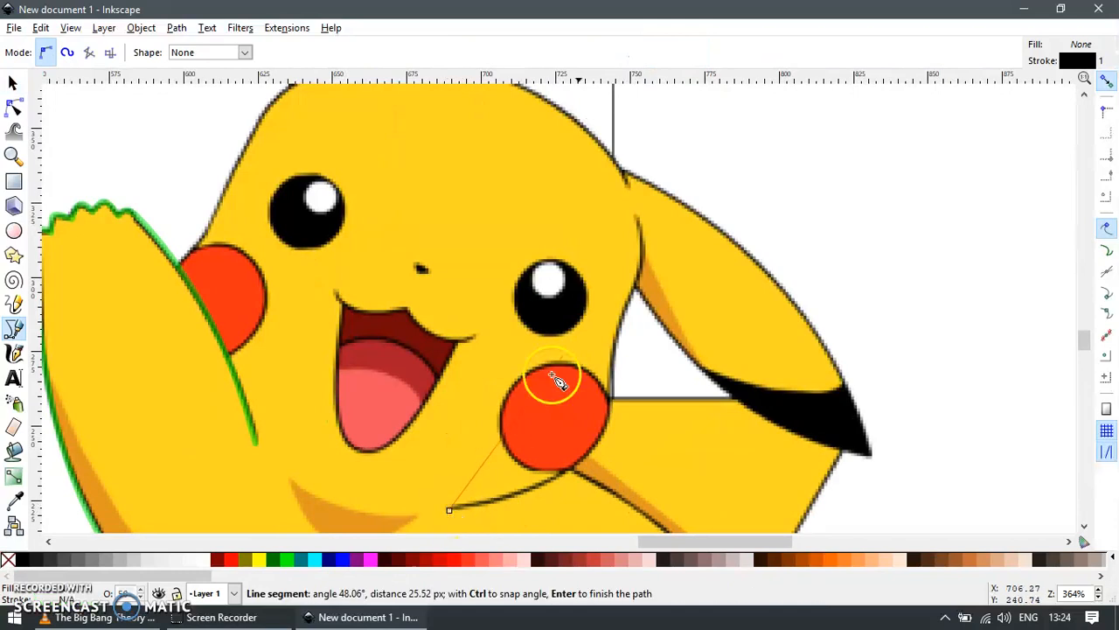
double_click(636, 215)
Give the face line the green stroke style and bend it along the chin and right cheek, adding a node beside the cheek.
key("s")
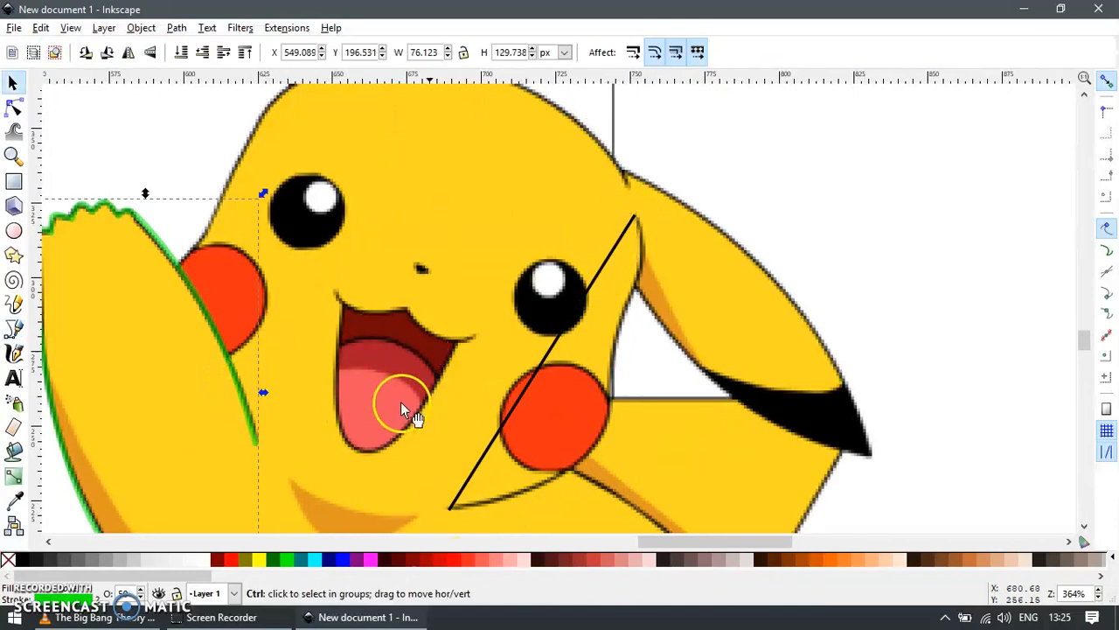
left_click(511, 410)
key("n")
left_click(522, 426)
left_click_drag(522, 426, 613, 413)
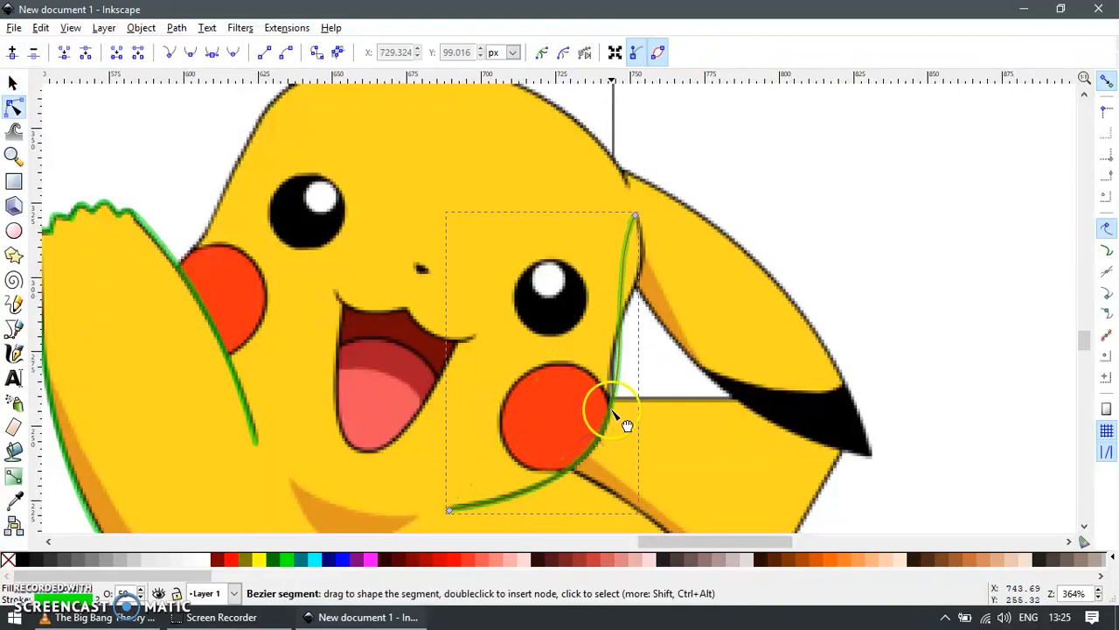
double_click(606, 424)
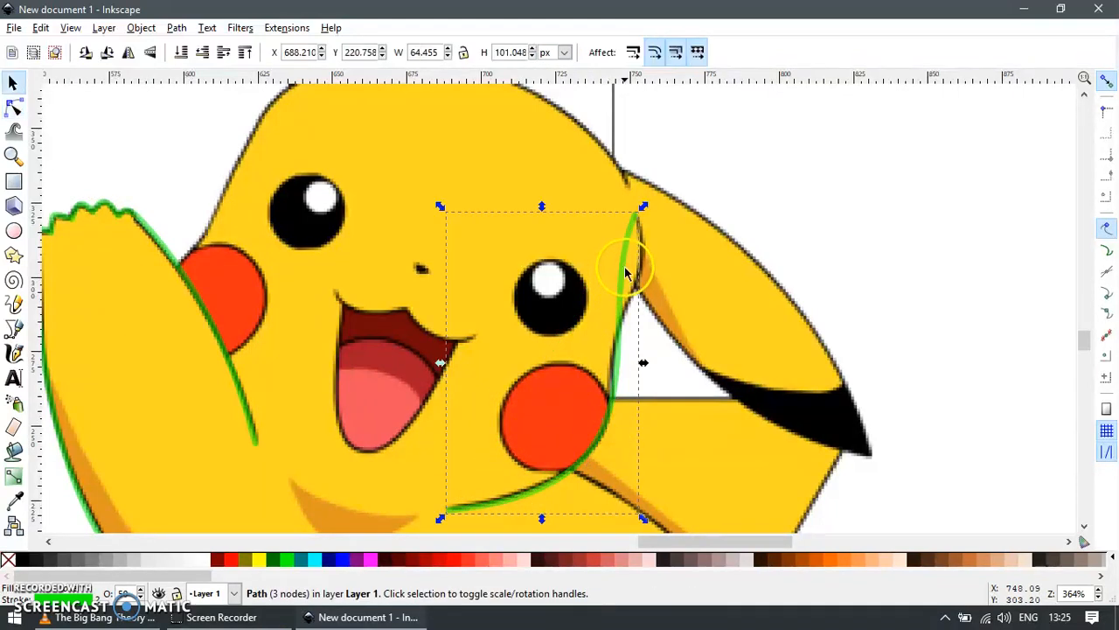
Add nodes on the upper part of the face path and move them to follow the edge beside the right ear.
left_click(644, 263, "ctrl+alt")
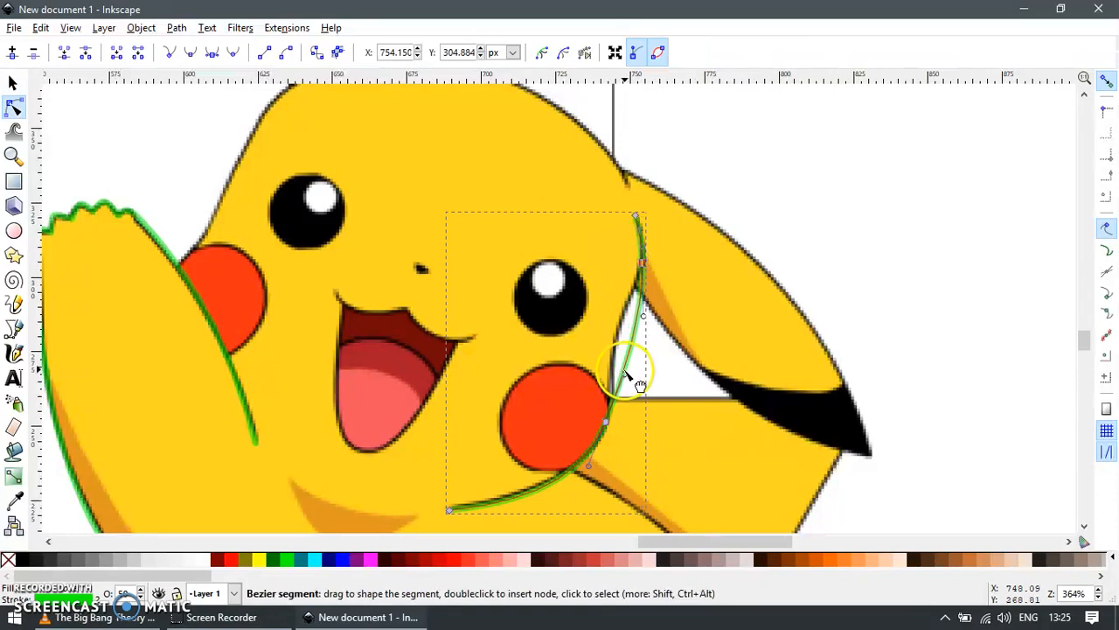
left_click_drag(633, 351, 620, 347)
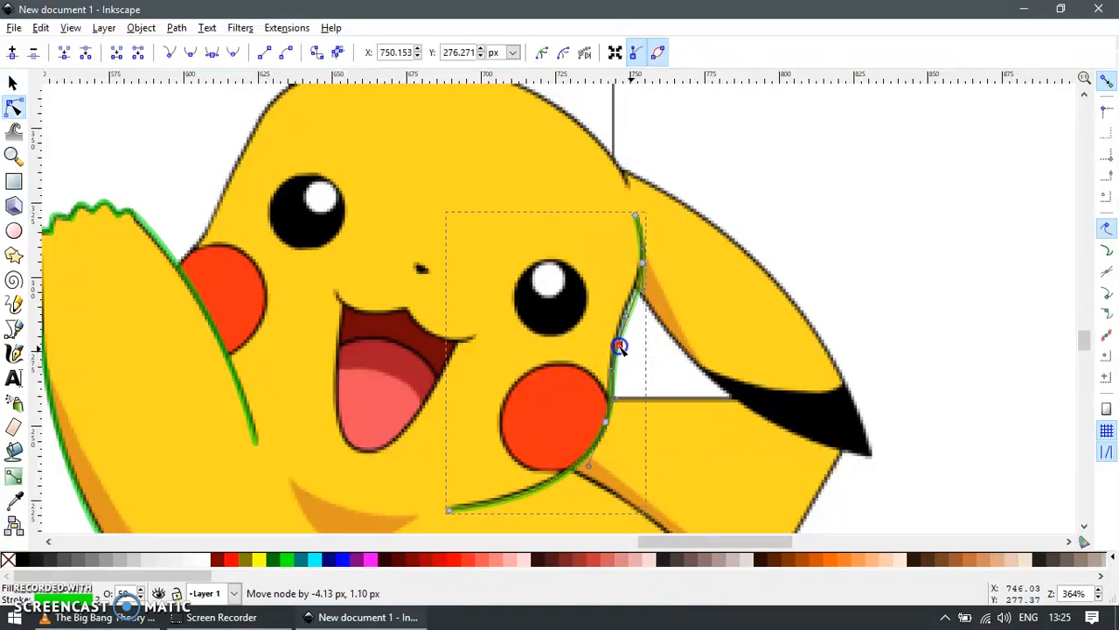
scroll(636, 267, "up", 2)
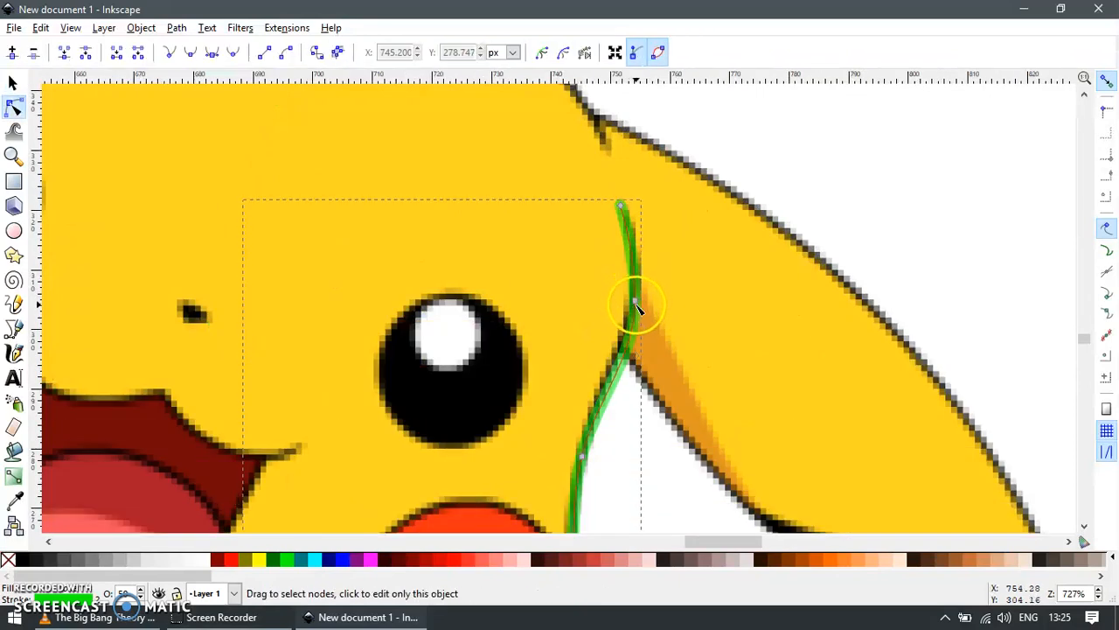
left_click_drag(637, 307, 636, 287)
Draw a straight Bezier line over the top of the head from the right ear's base to the left ear's base.
scroll(626, 342, "down", 5)
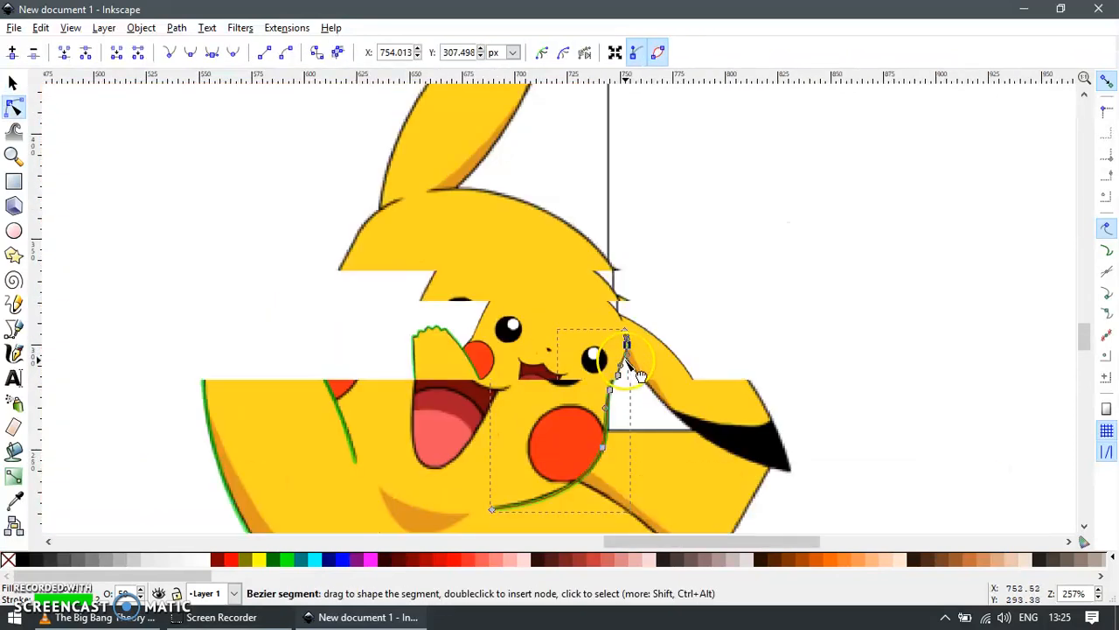
key("s")
key("z")
left_click_drag(412, 208, 722, 412)
key("s")
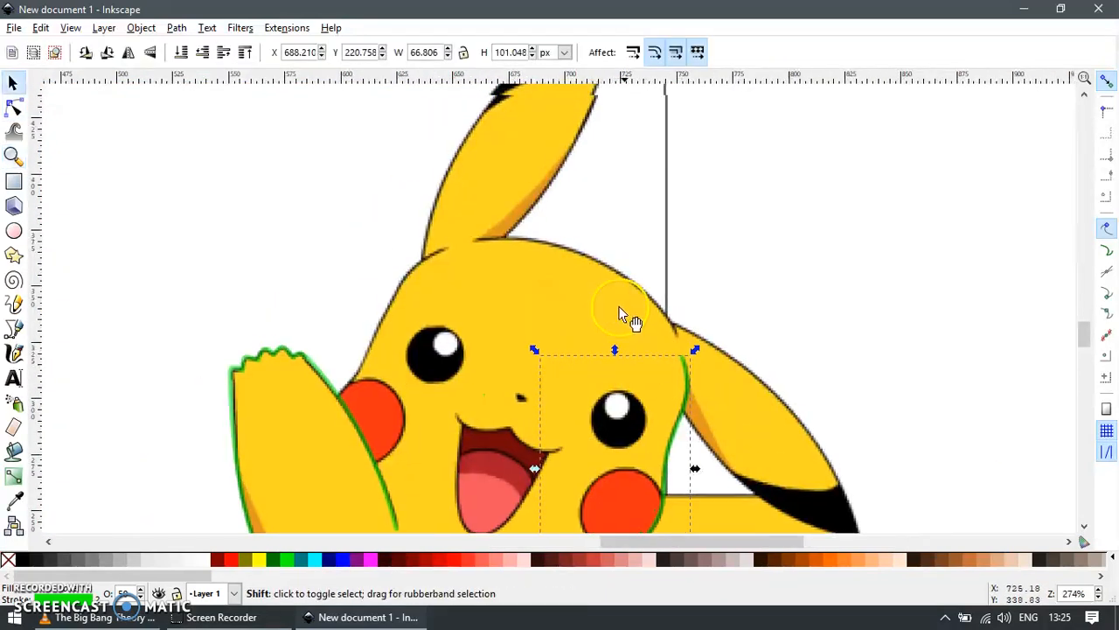
scroll(620, 312, "left", 1)
scroll(620, 312, "up", 2)
key("z")
left_click_drag(413, 238, 841, 489)
key("b")
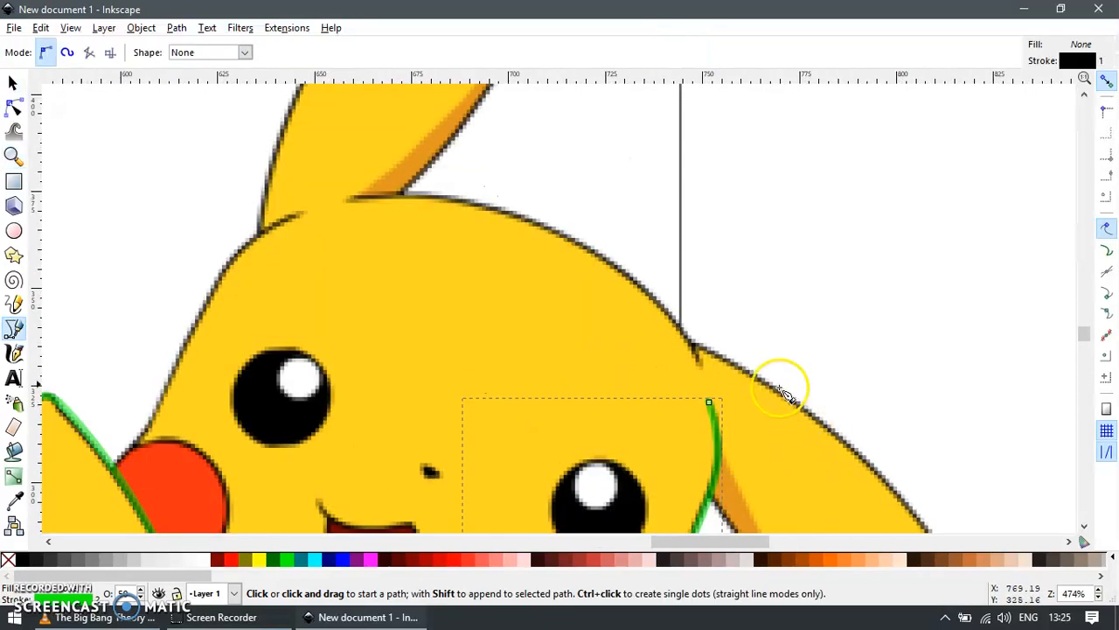
left_click(696, 359)
double_click(348, 201)
Give the head-top line the green stroke style and bend it to follow the top of the head.
key("s")
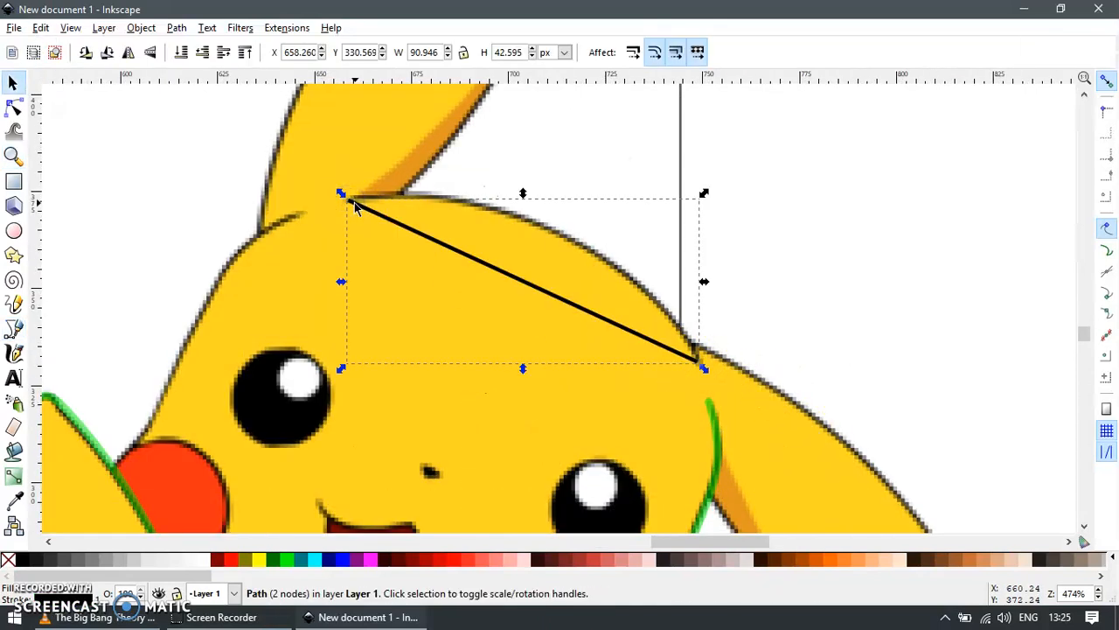
key("n")
left_click_drag(528, 281, 549, 228)
left_click_drag(560, 299, 632, 261)
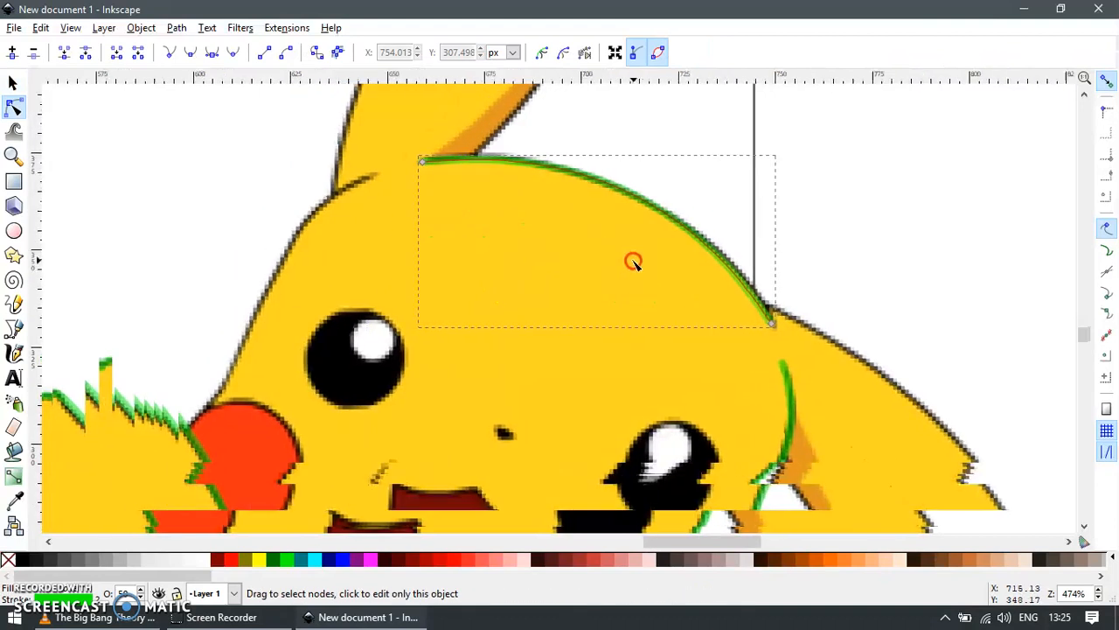
Draw a straight Bezier line from the raised arm beside the left cheek up to the end of the forehead line.
key("Escape")
key("b")
left_click(186, 433)
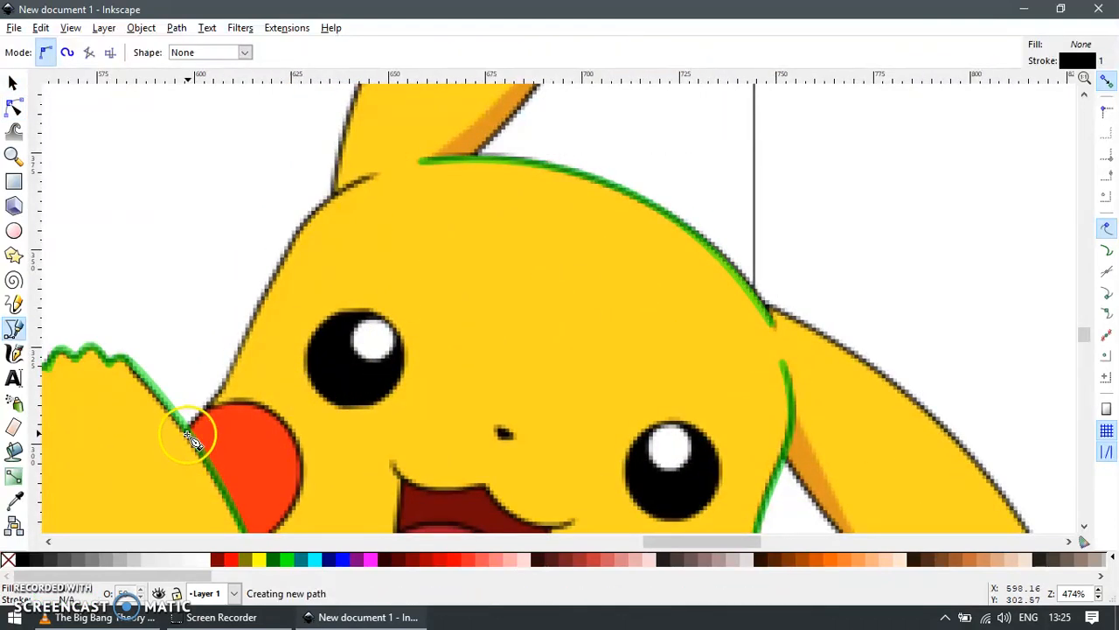
double_click(377, 175)
Paste the green stroke style onto the new line and fit it to the left edge of the head down to the cheek.
key("s")
key("ctrl+shift+v")
key("n")
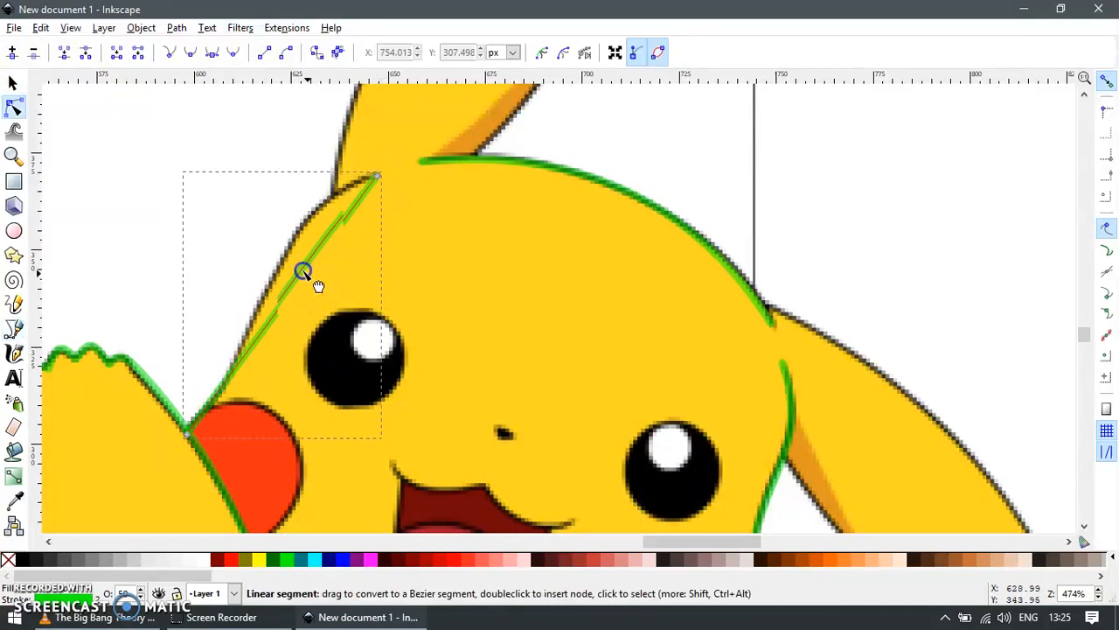
left_click_drag(302, 272, 289, 250)
scroll(202, 401, "up", 2)
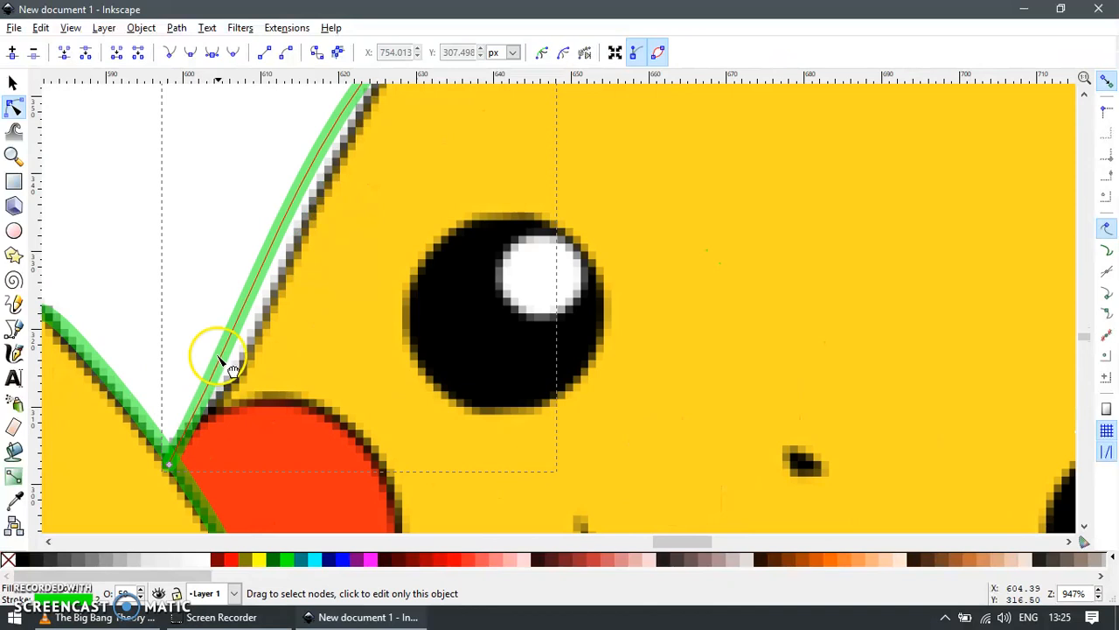
scroll(170, 467, "up", 3)
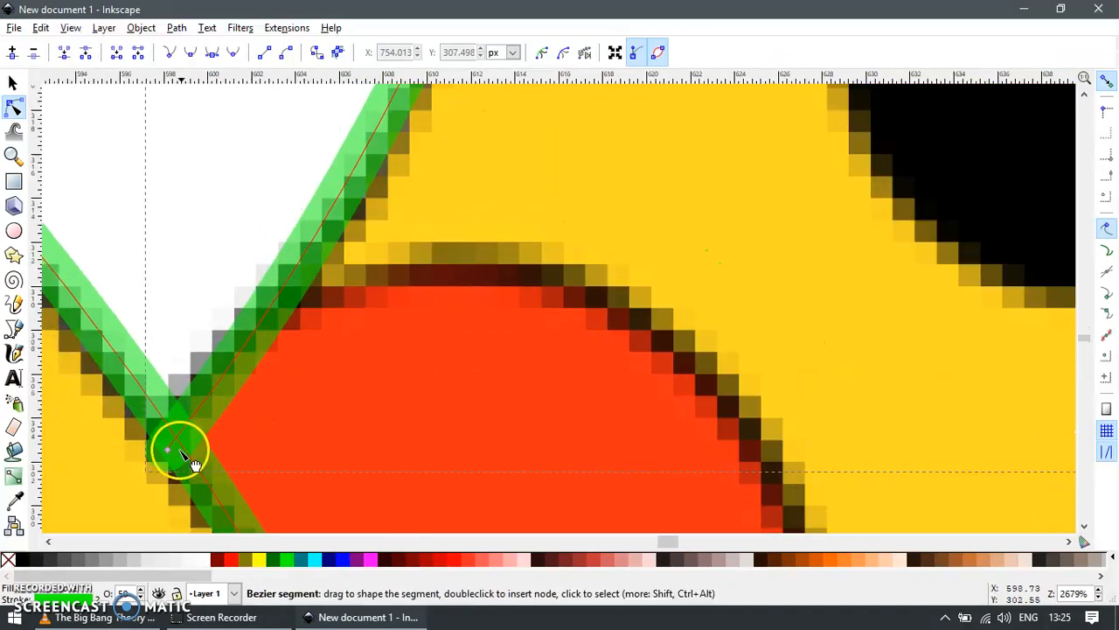
left_click(172, 451)
scroll(225, 437, "down", 9)
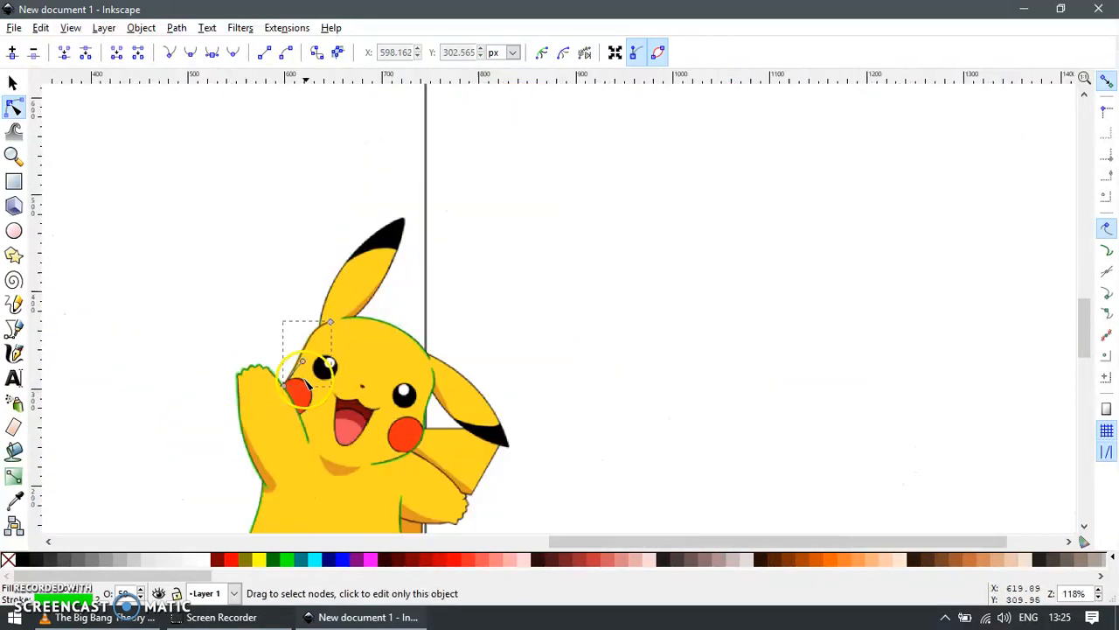
Draw an open two-segment Bezier path for the left ear, from its right base to the tip and down to its left base.
key("space")
key("z")
left_click_drag(285, 200, 476, 354)
key("space")
scroll(472, 382, "up", 1)
left_click(520, 477)
key("b")
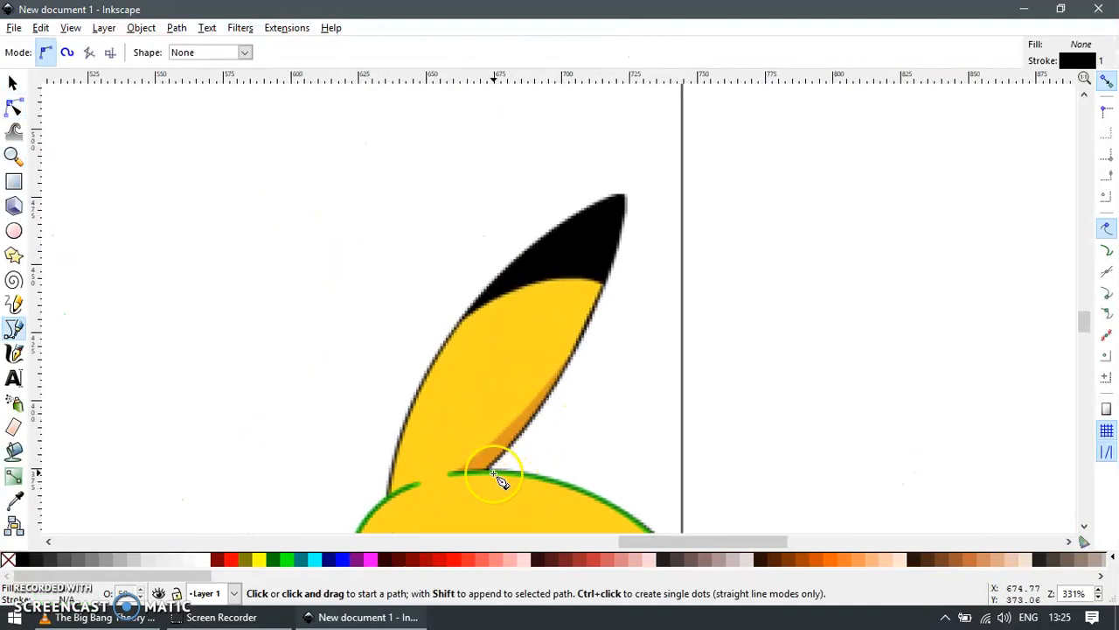
left_click(487, 472)
left_click(623, 196)
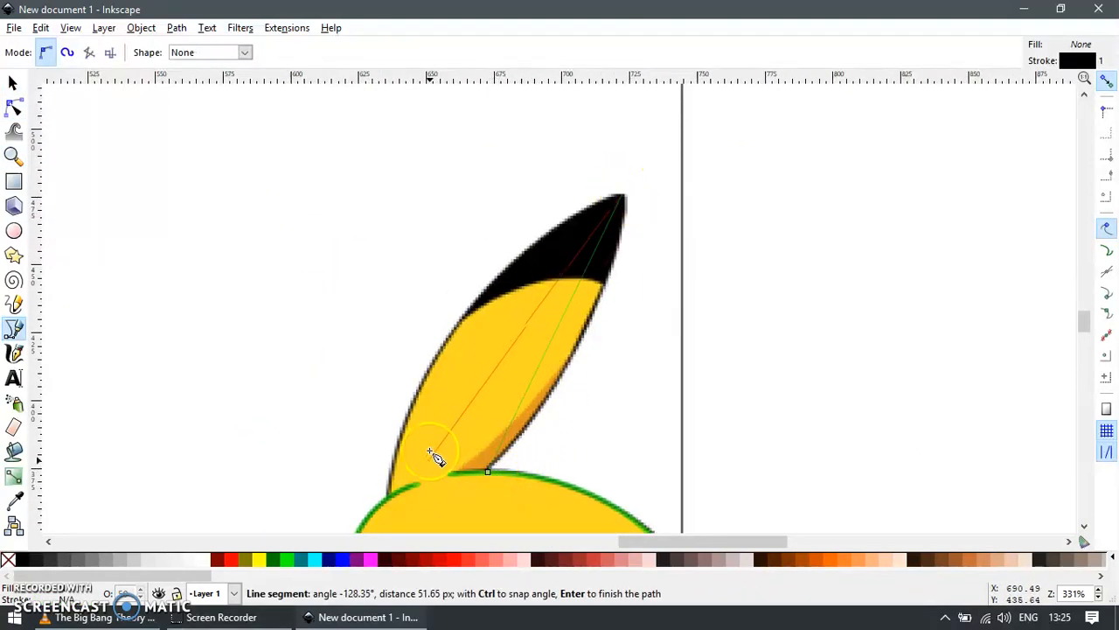
double_click(390, 497)
Paste the green stroke style onto the left ear path and move its left base node onto the head outline.
key("n")
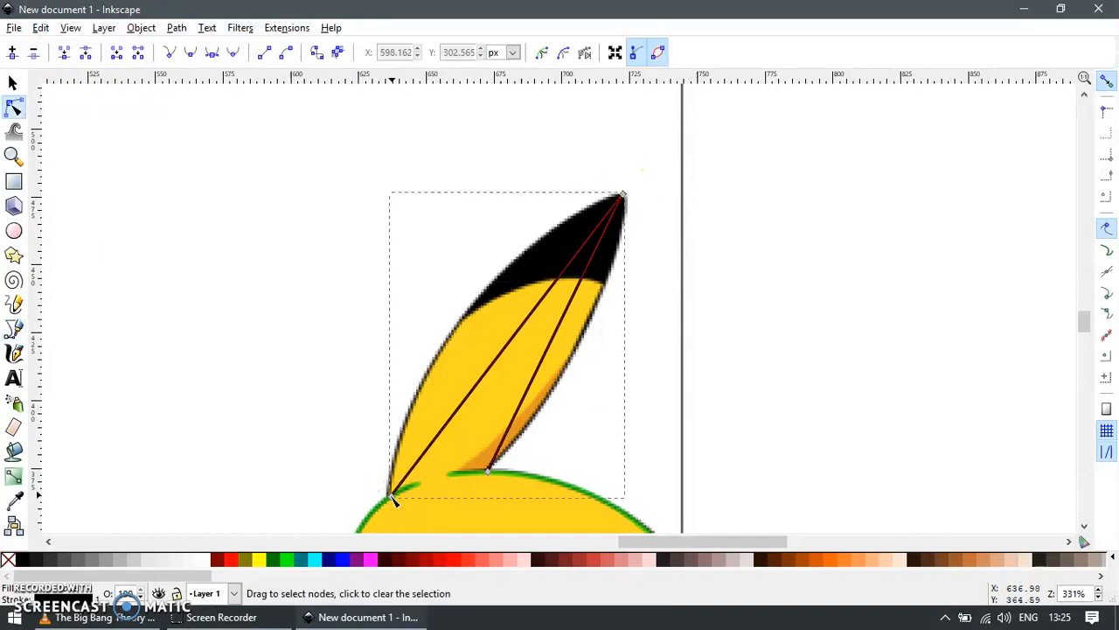
key("ctrl+shift+v")
key("z")
left_click_drag(366, 453, 459, 518)
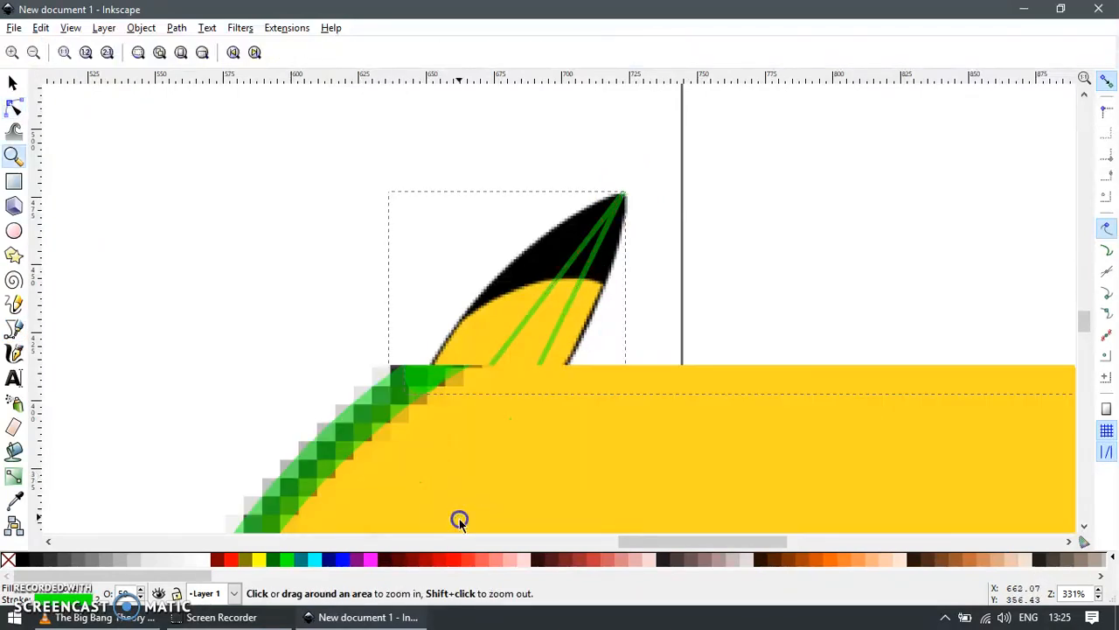
key("n")
left_click(413, 378)
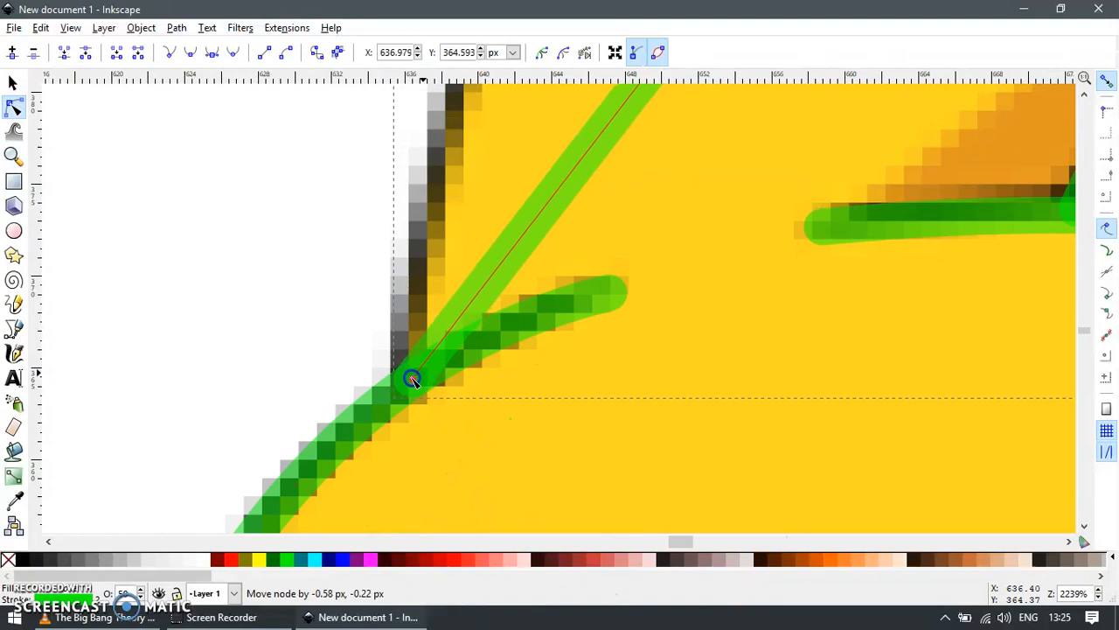
Bend both segments of the left ear path to follow the ear's outer edges from base to tip.
scroll(589, 393, "down", 4)
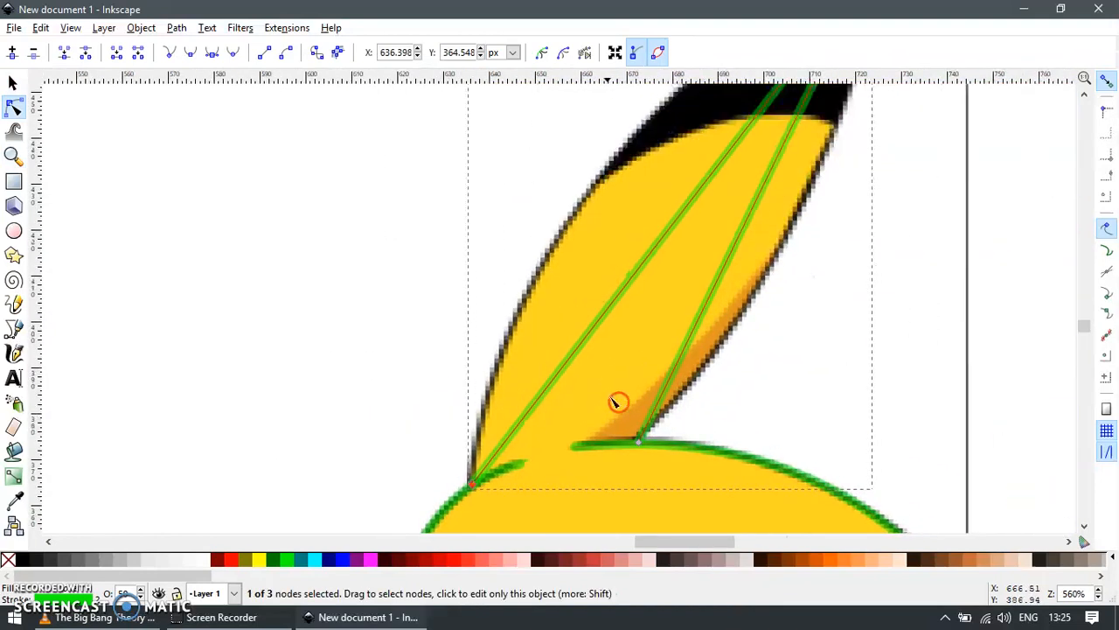
left_click_drag(645, 291, 574, 230)
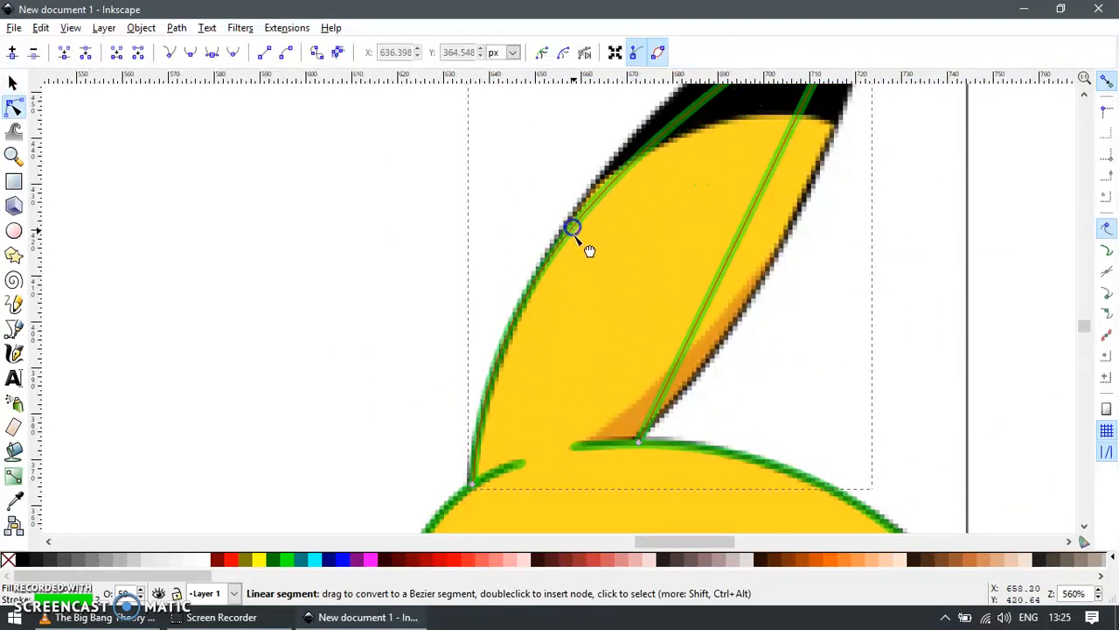
scroll(495, 384, "down", 8)
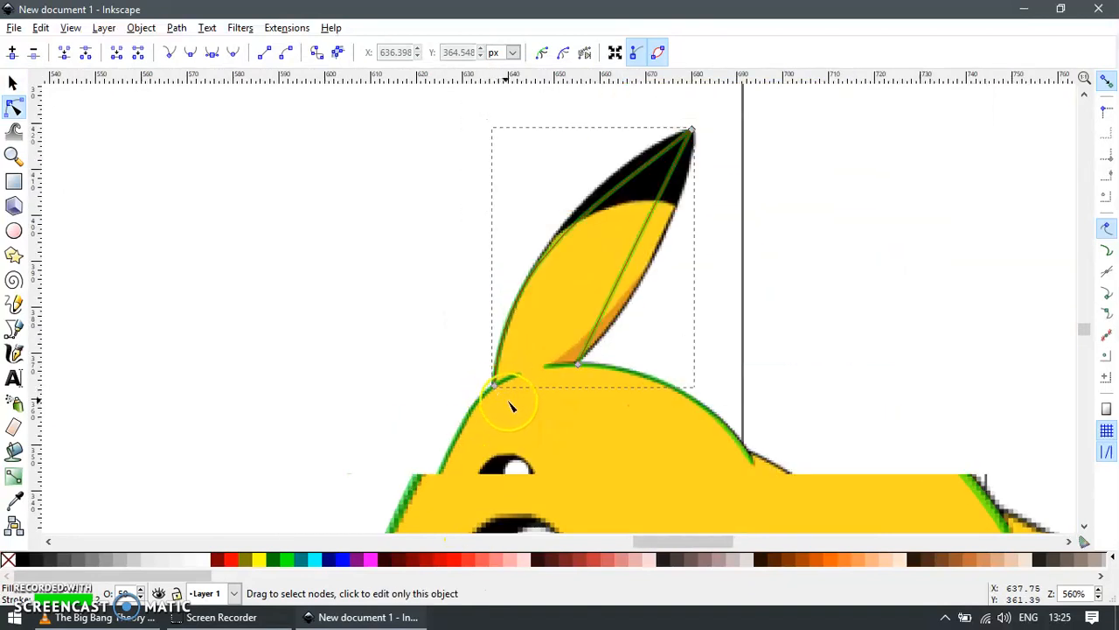
scroll(554, 300, "up", 3)
left_click(655, 218)
left_click_drag(535, 314, 669, 166)
scroll(551, 253, "down", 3)
left_click_drag(565, 359, 706, 465)
Draw an open two-segment path for the right ear from its lower base via the tip to its upper base, in the green stroke style.
scroll(618, 381, "down", 6)
key("s")
key("z")
key("s")
key("z")
left_click_drag(411, 211, 722, 472)
key("s")
key("b")
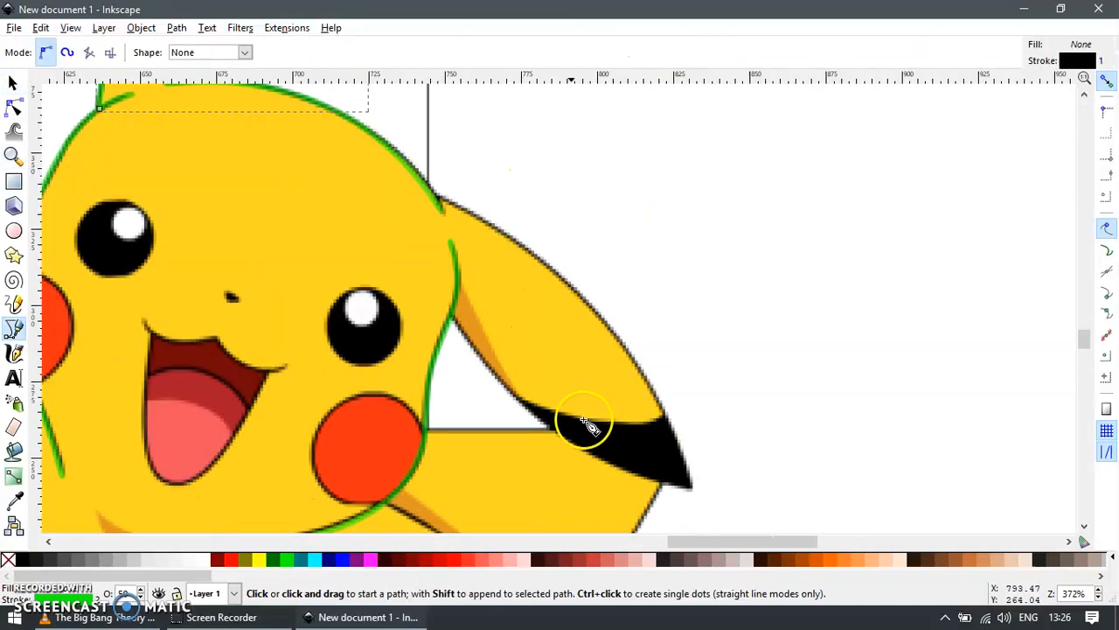
left_click(449, 314)
left_click(693, 488)
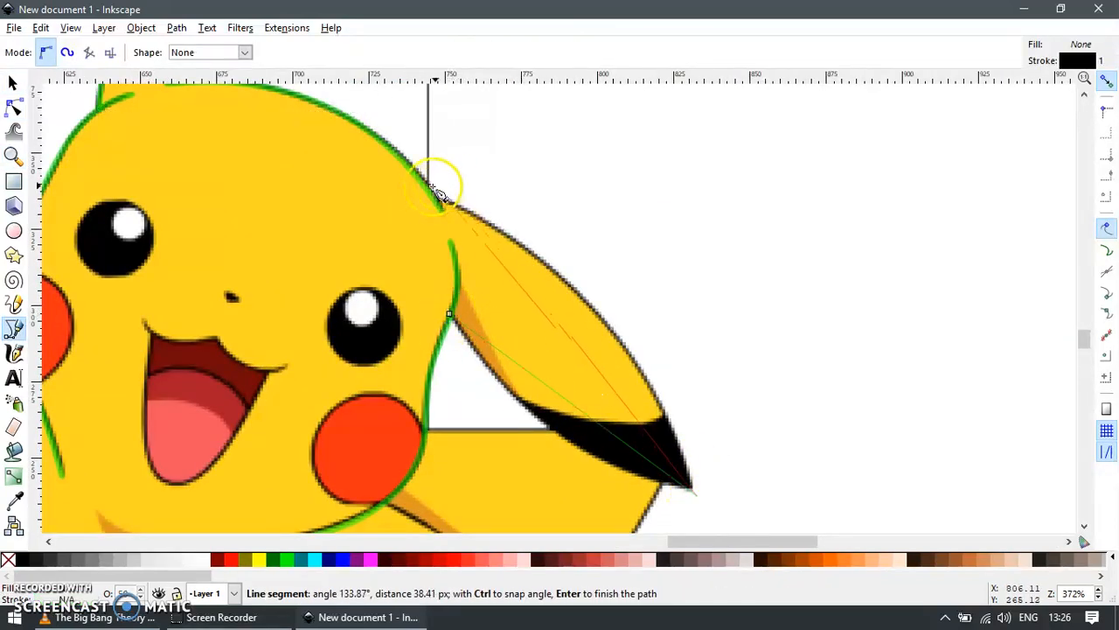
double_click(435, 195)
key("s")
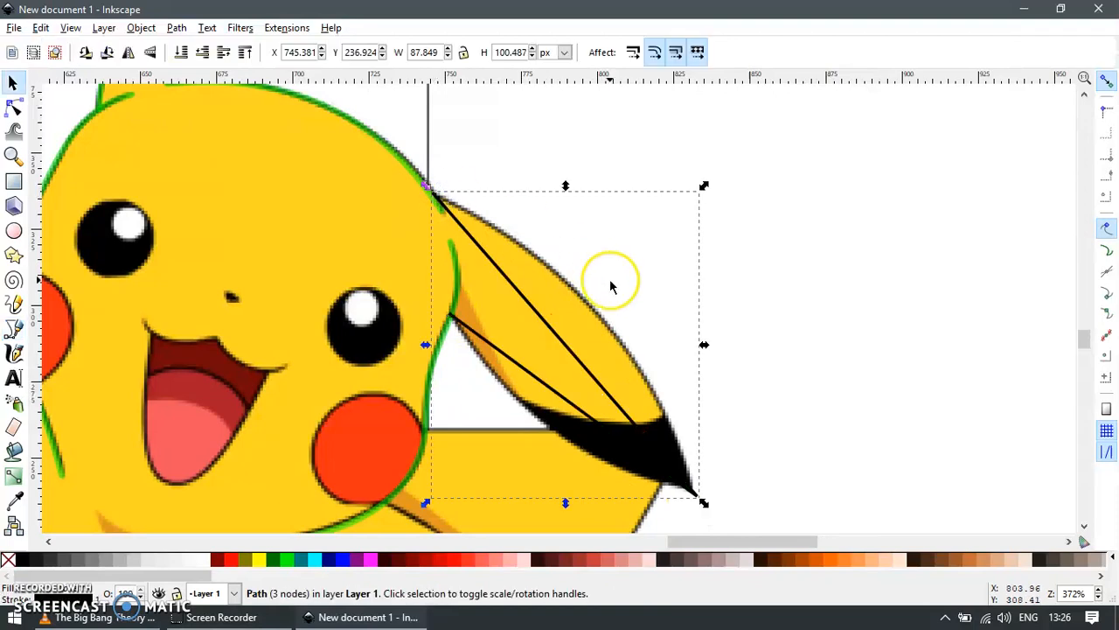
key("ctrl+shift+v")
Move the right ear path's tip node onto the ear tip and bend both segments to follow the ear's edges.
key("n")
mouse_move(723, 487)
left_mouse_down()
mouse_move(678, 515)
mouse_move(690, 483)
left_mouse_up()
key("shift+s")
key("s")
key("n")
left_click(694, 478)
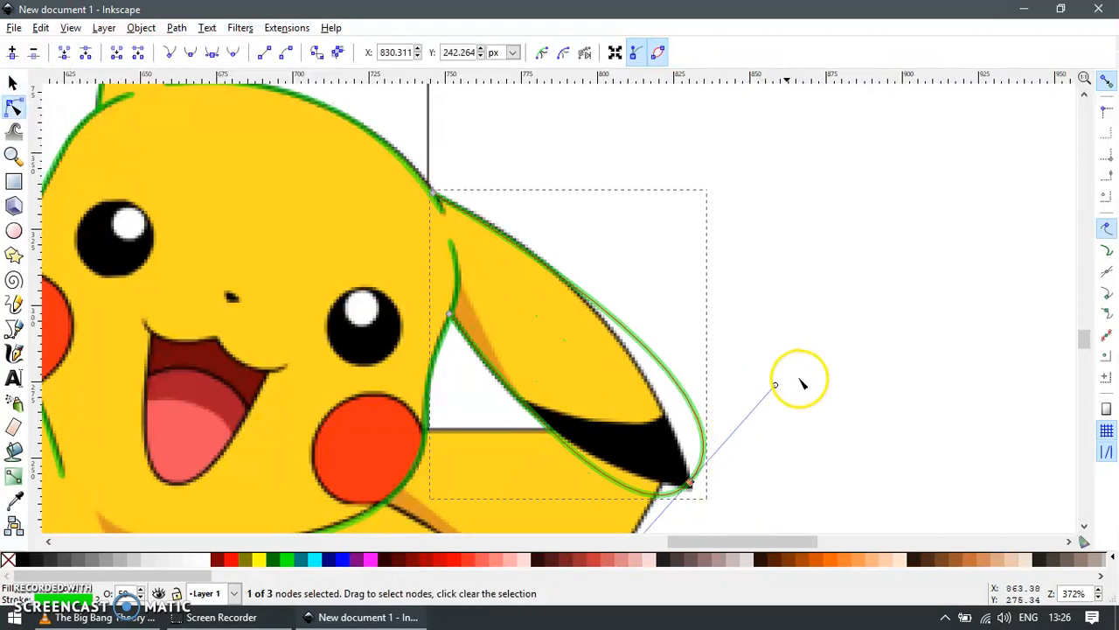
left_click_drag(776, 387, 643, 289)
scroll(650, 499, "down", 3)
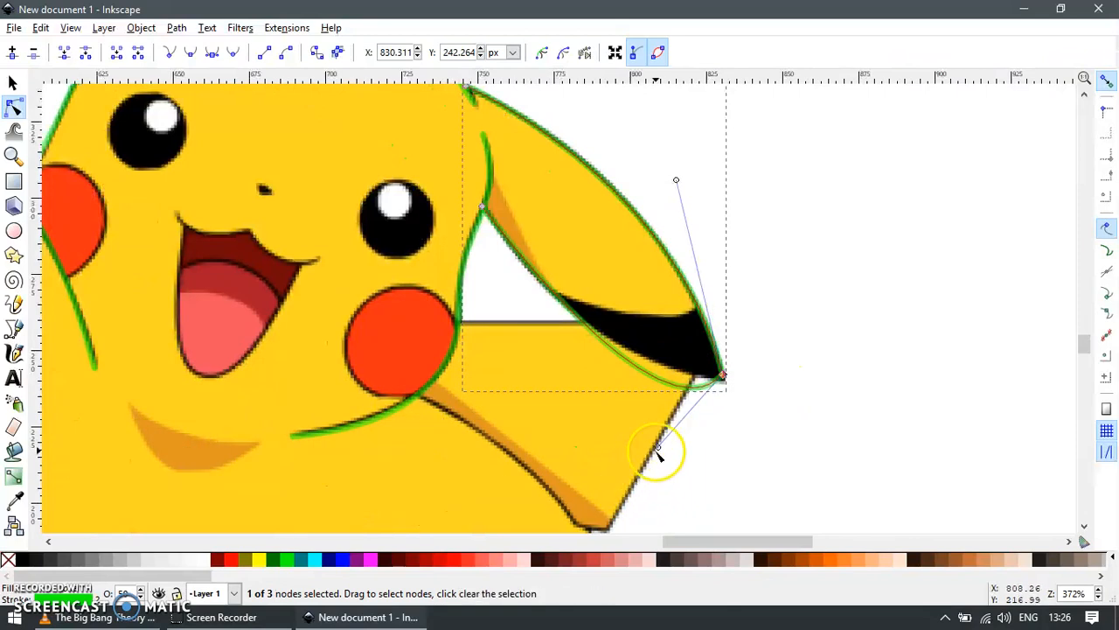
left_click_drag(629, 429, 587, 380)
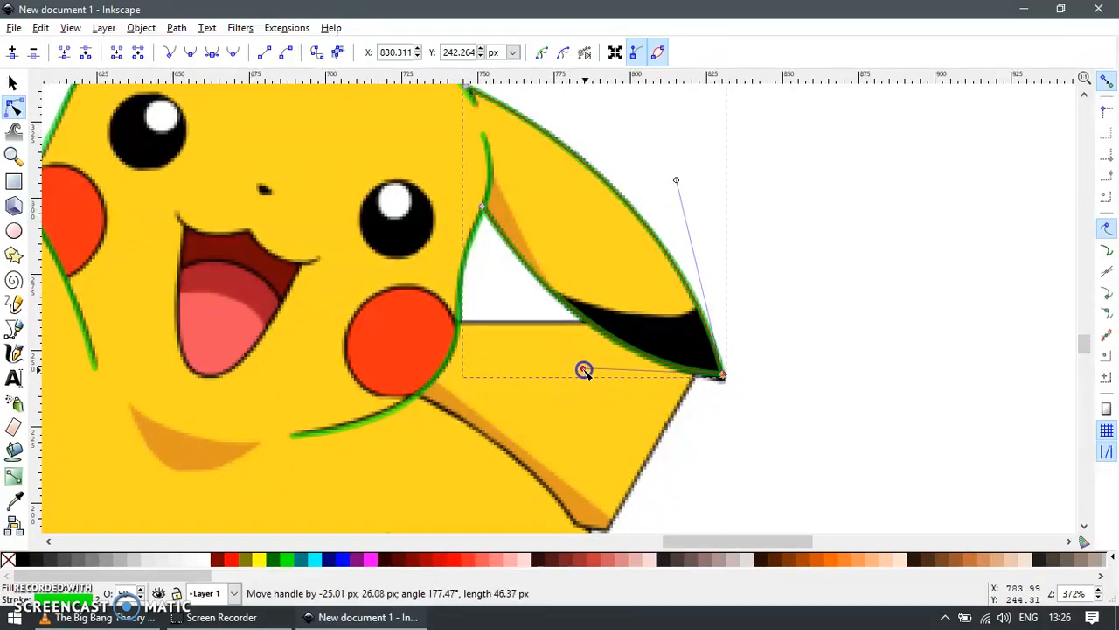
Fine-tune the right ear path's tip node and move its upper base node onto the head outline.
left_click_drag(724, 375, 728, 379)
left_click_drag(586, 222, 611, 292)
key("z")
key("s")
key("n")
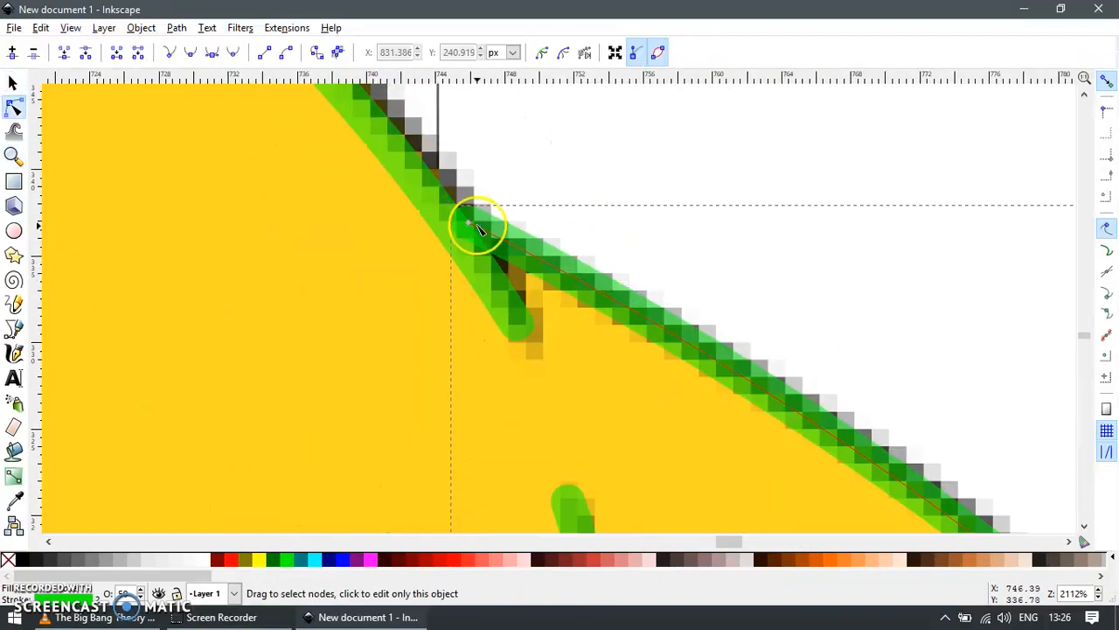
left_click_drag(452, 218, 638, 310)
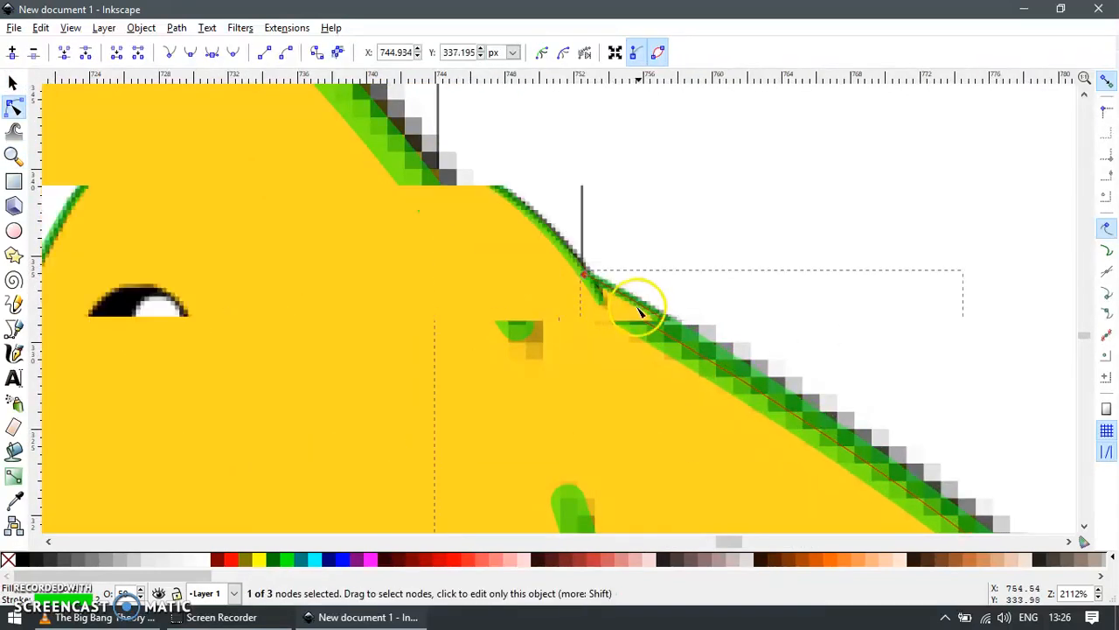
Move the right ear path's lower base node onto the head outline where the ear's lower edge begins.
scroll(625, 450, "down", 6)
scroll(615, 462, "up", 8)
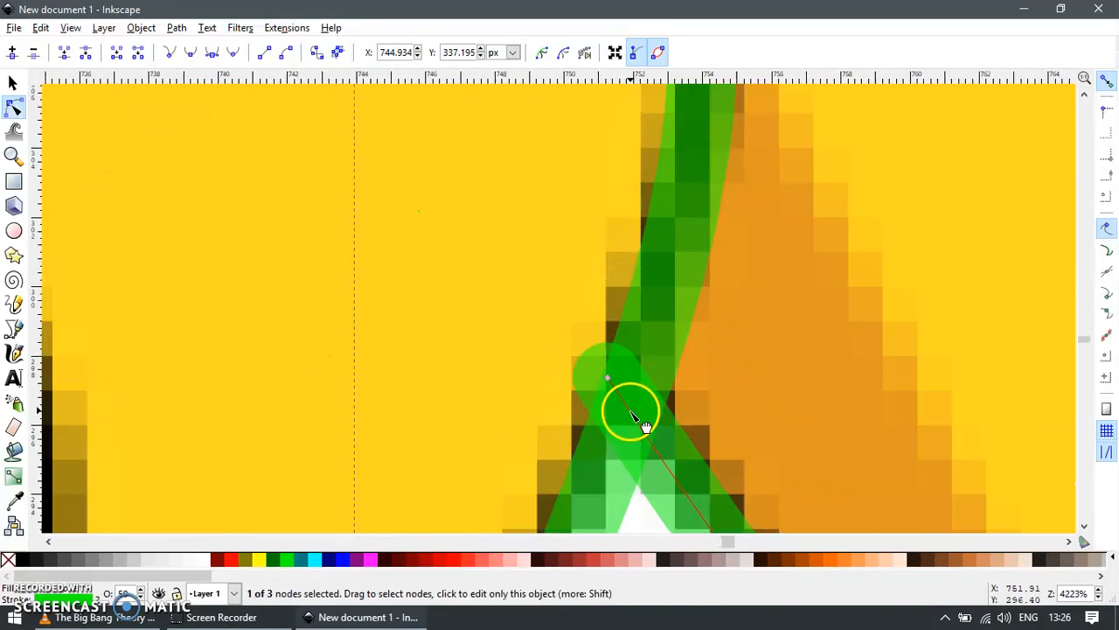
left_click(629, 410, "ctrl+alt")
left_click_drag(563, 341, 634, 396)
key("Delete")
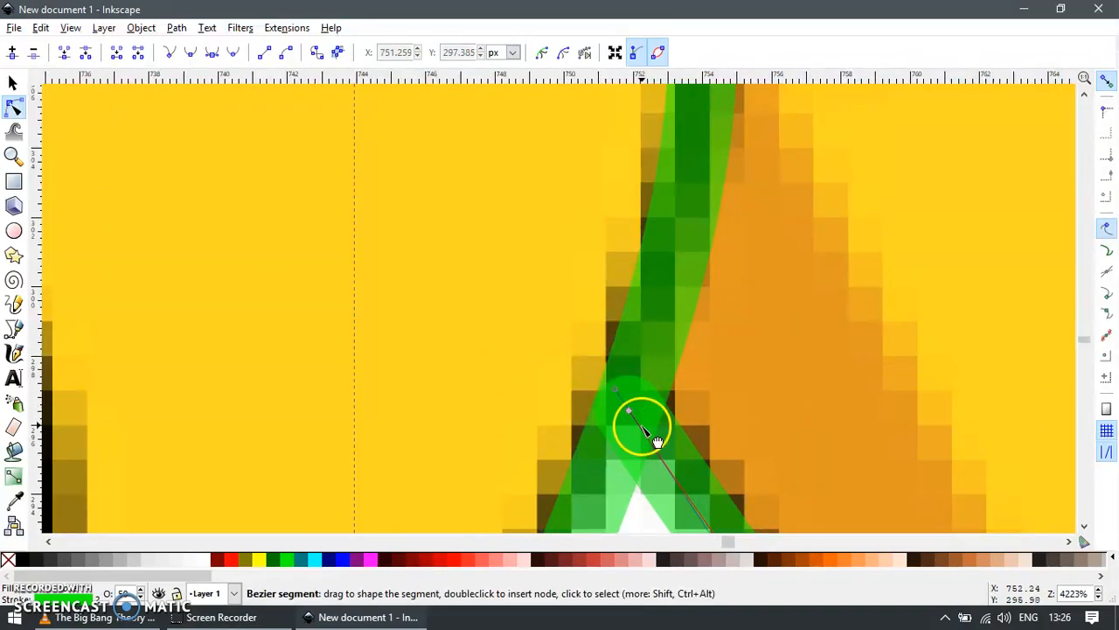
left_click(629, 412)
key("Delete")
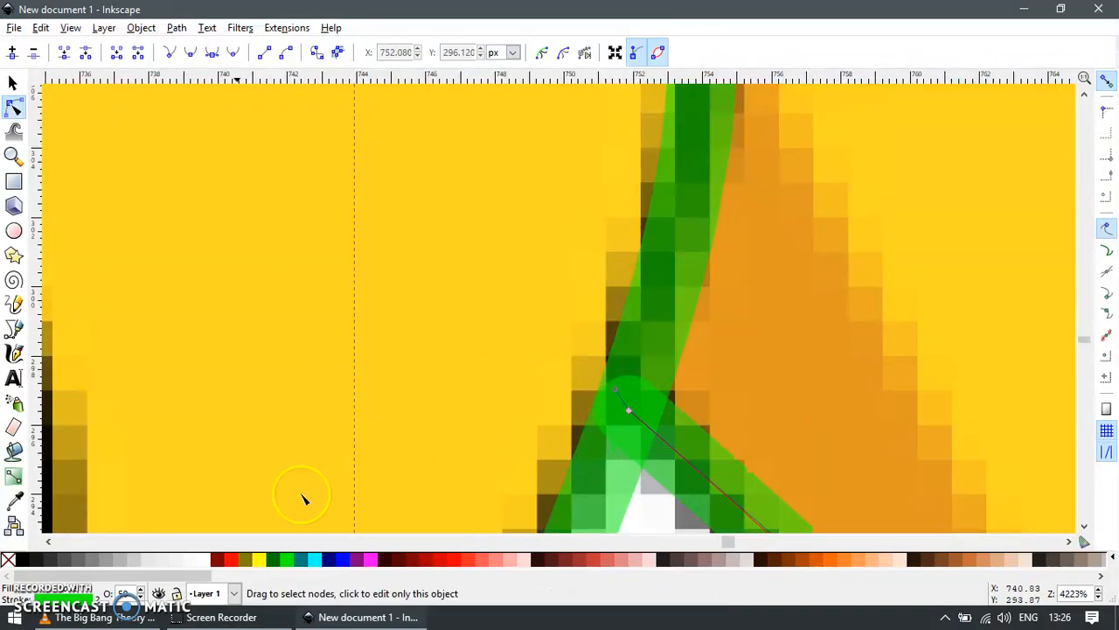
left_click(629, 410)
key("Delete")
scroll(455, 425, "down", 10)
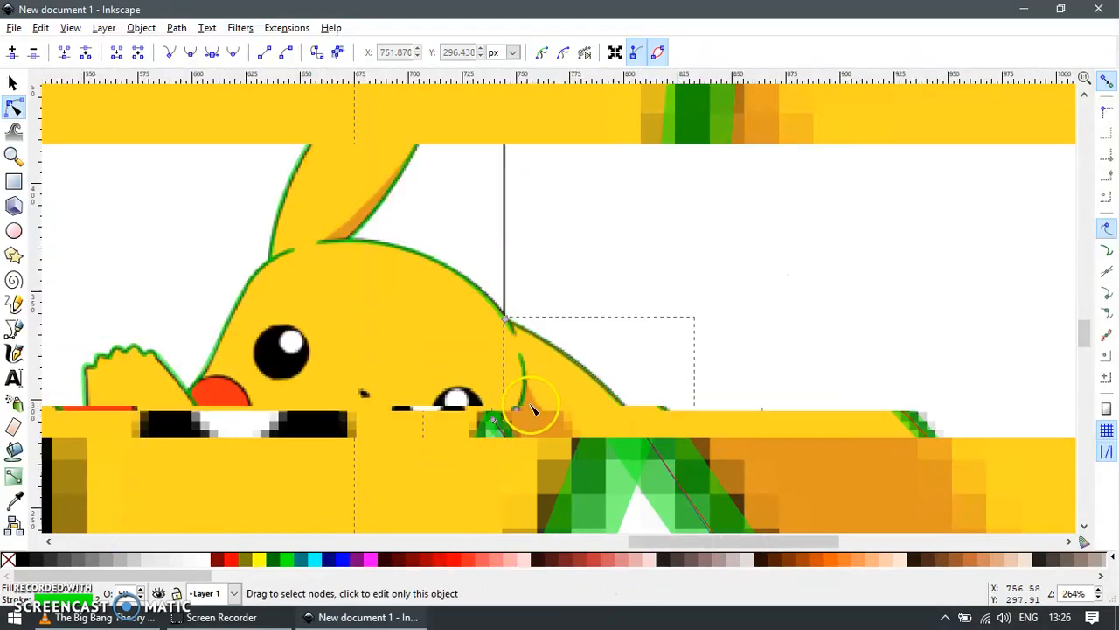
Draw an open two-segment path along the right arm's upper edge from the cheek to the first finger, in the green stroke style.
key("z")
left_click_drag(671, 539, 687, 558)
key("s")
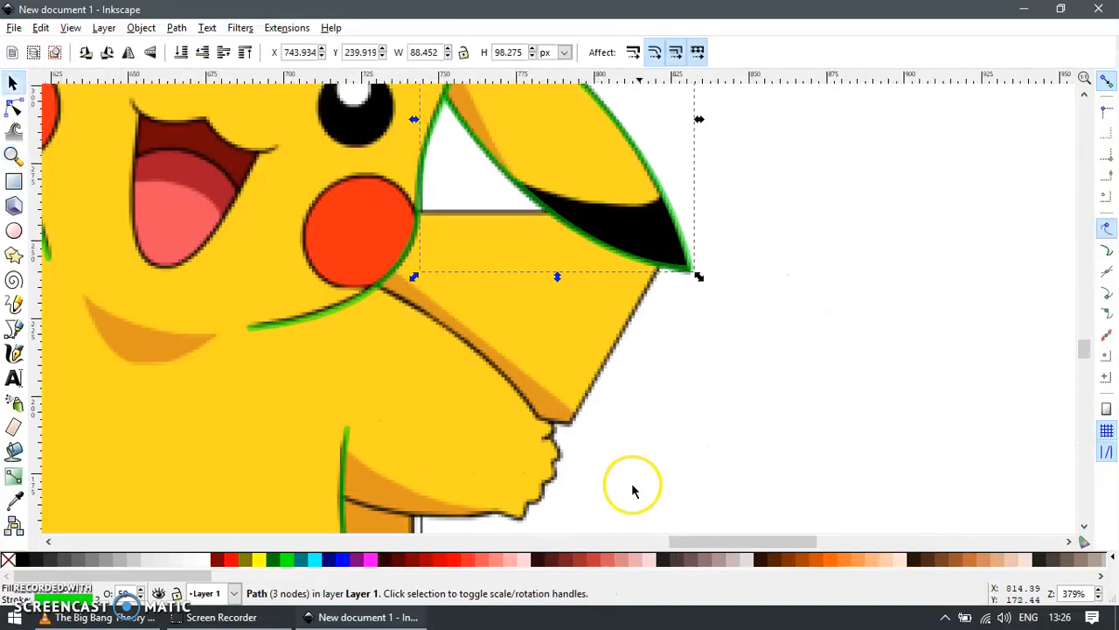
left_click_drag(618, 499, 722, 413)
key("z")
left_click_drag(680, 368, 774, 467)
key("s")
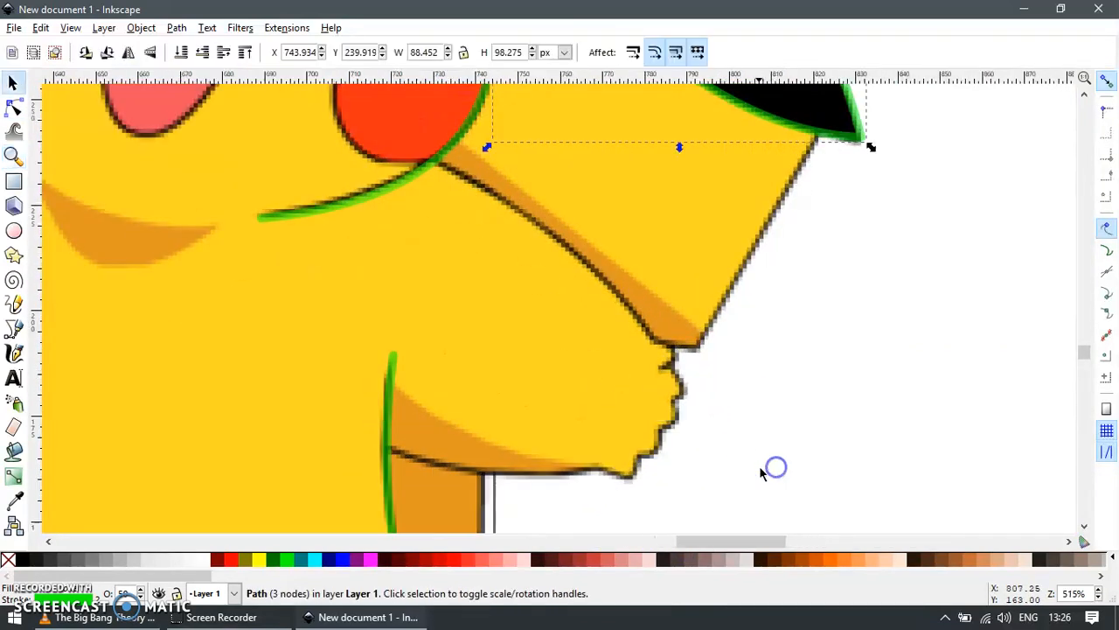
key("b")
left_click(432, 164)
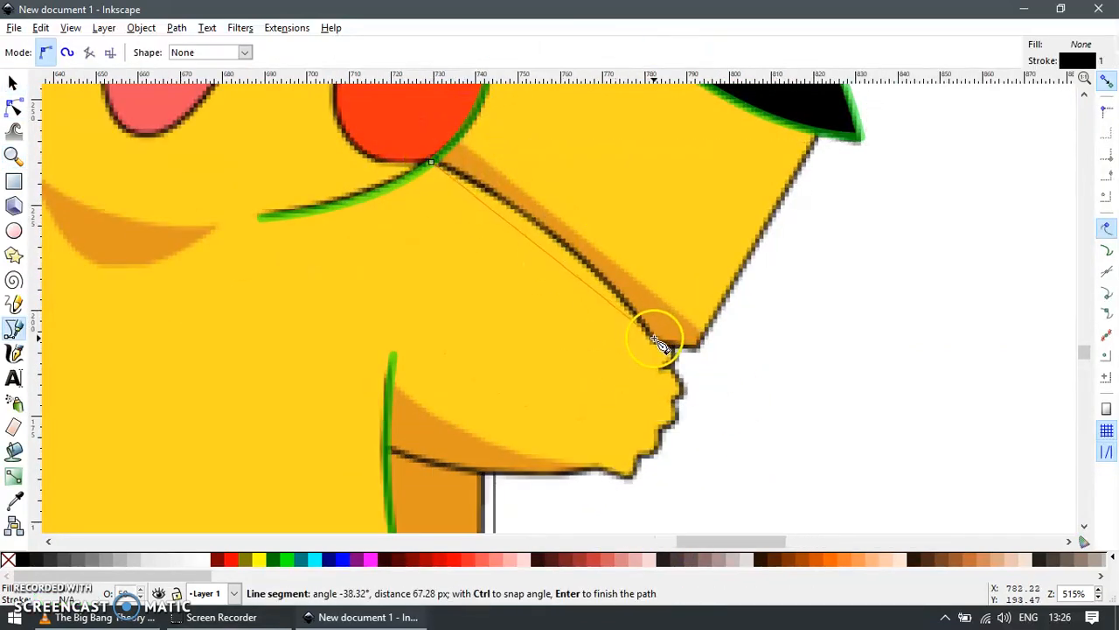
key("Return")
key("s")
key("ctrl+shift+v")
Fit the short end segment of the right arm path around the first finger, adjusting its end node and curve.
key("z")
left_click_drag(612, 292, 727, 399)
key("s")
key("n")
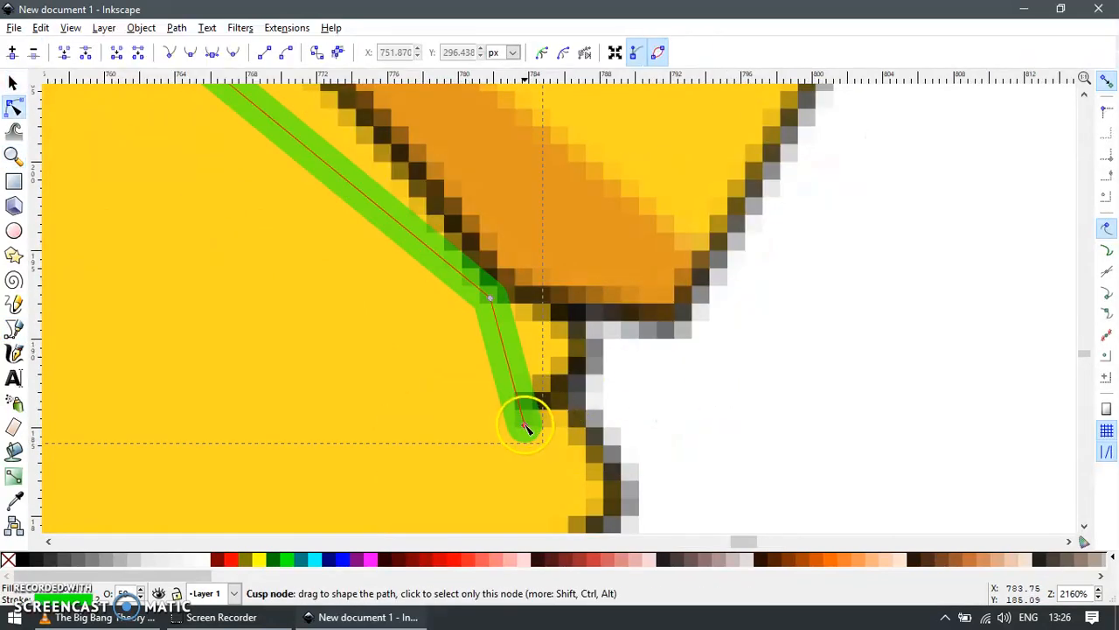
left_click_drag(517, 375, 562, 285)
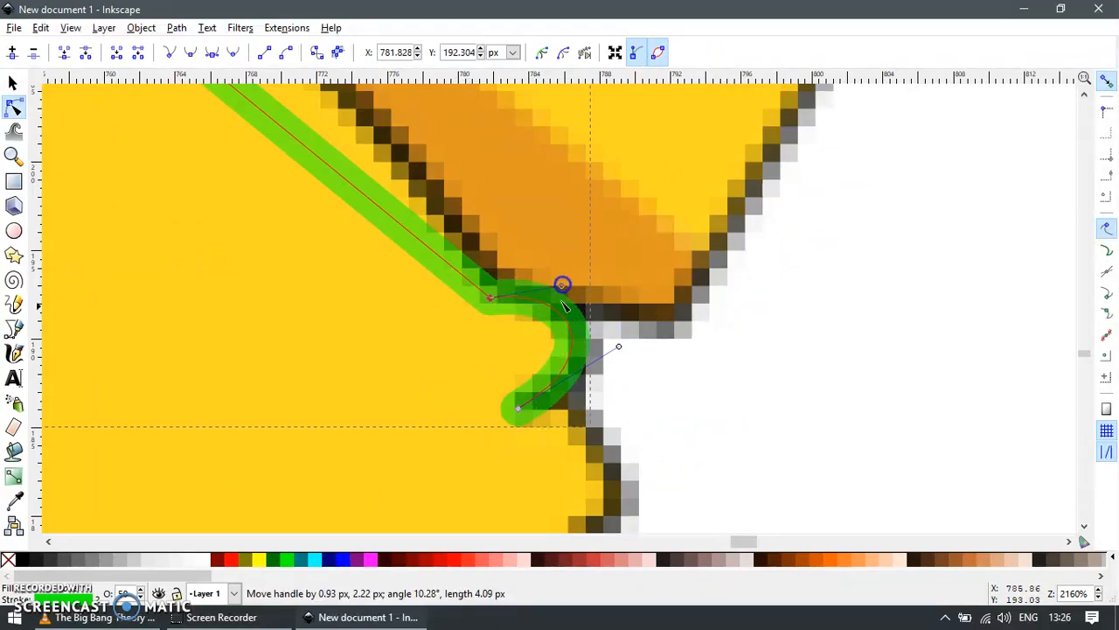
left_click_drag(623, 364, 621, 370)
scroll(622, 369, "down", 2)
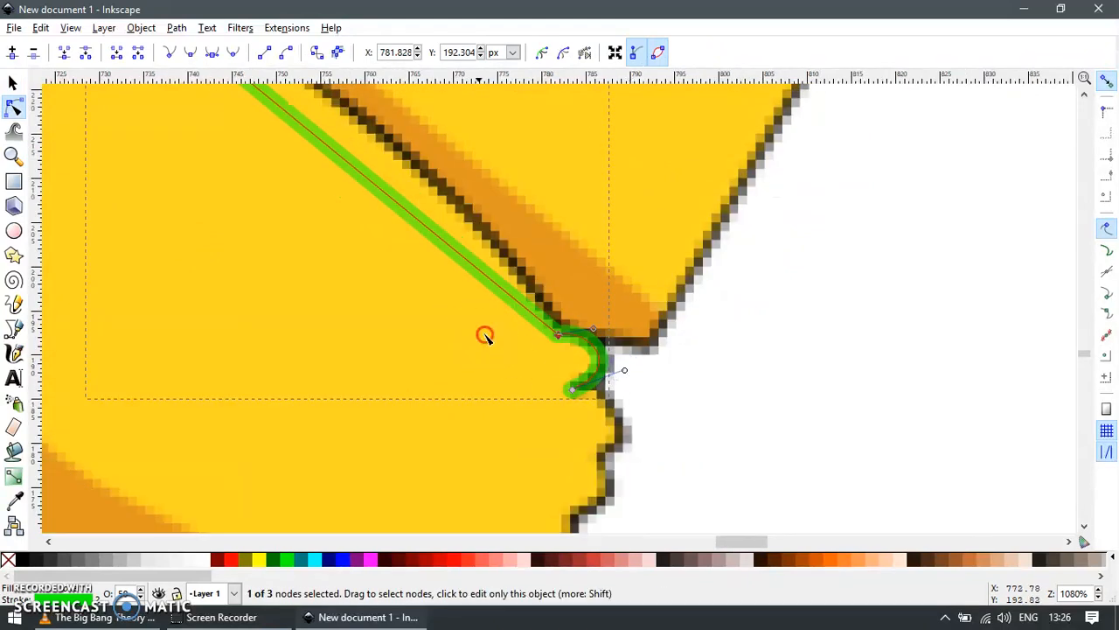
Bend the long segment to follow the right arm's upper edge and move its start node onto the head outline.
left_click_drag(485, 335, 798, 506)
key("space")
key("space")
left_click_drag(637, 313, 671, 283)
key("z")
left_click_drag(382, 107, 452, 158)
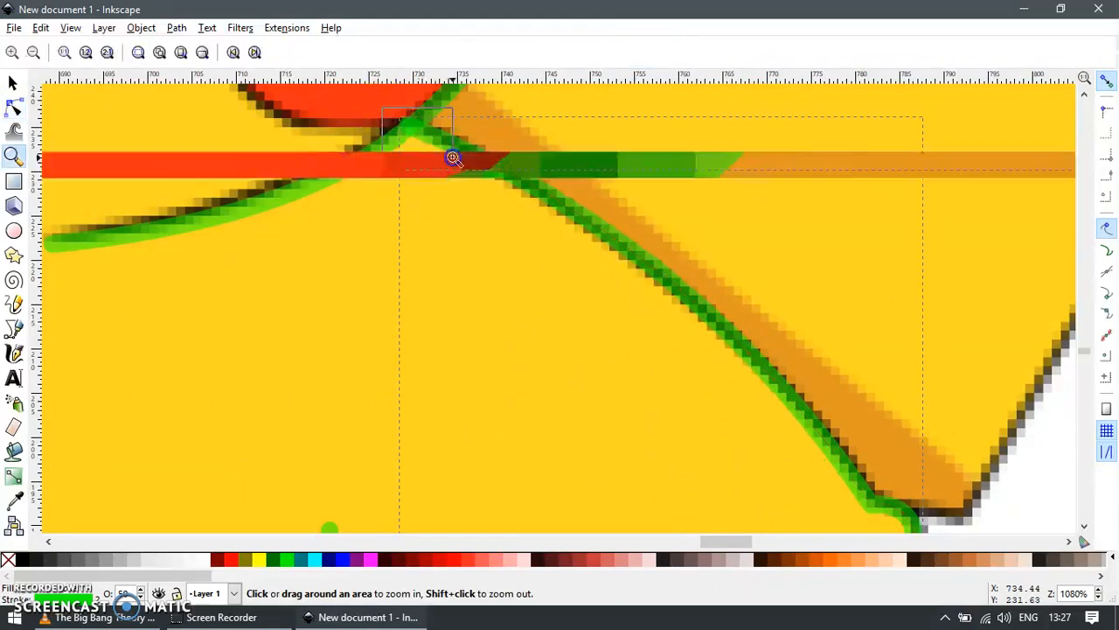
key("n")
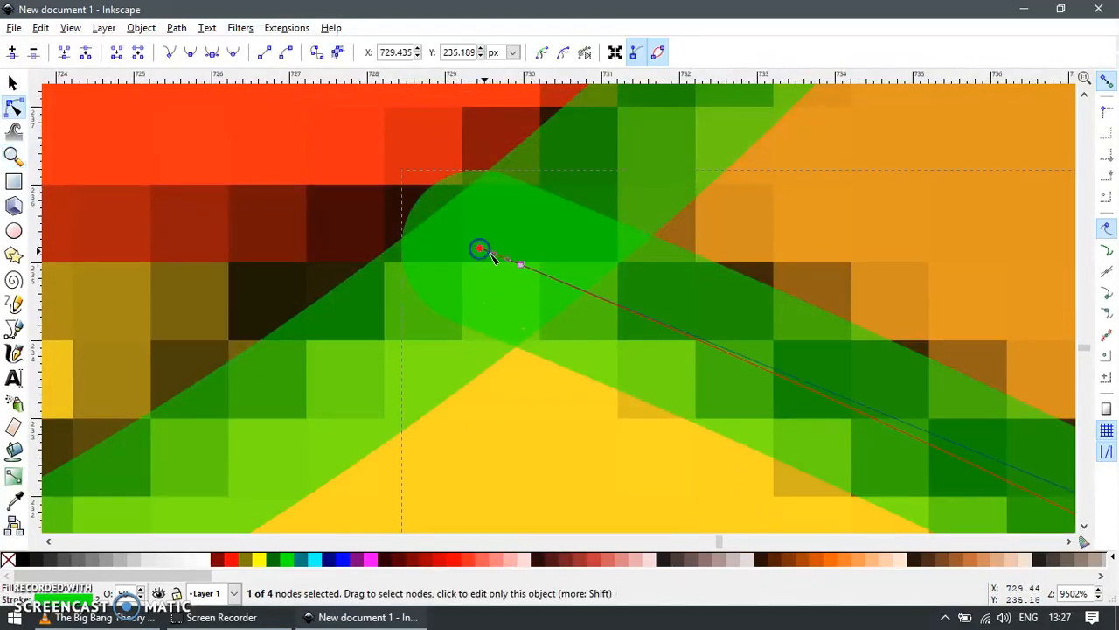
scroll(508, 307, "down", 8)
Draw a green ellipse around the right cheek and convert it to a path.
left_click_drag(548, 213, 583, 298)
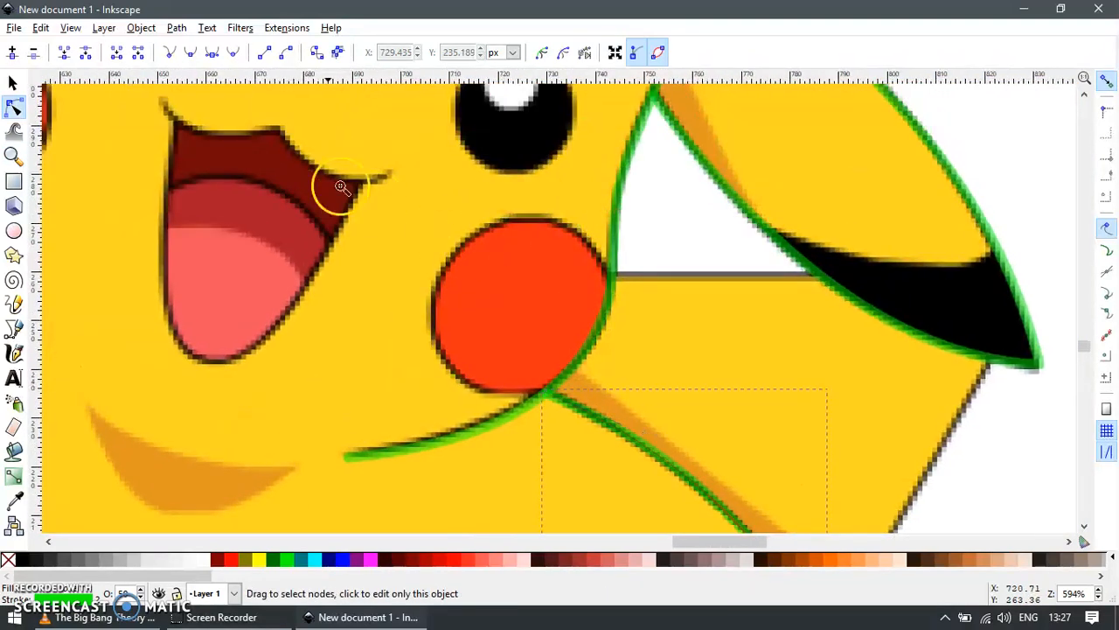
key("z")
left_click_drag(307, 150, 697, 434)
key("e")
mouse_move(444, 189)
left_mouse_down()
mouse_move(758, 492)
mouse_move(738, 459)
mouse_move(733, 468)
left_mouse_up()
key("n")
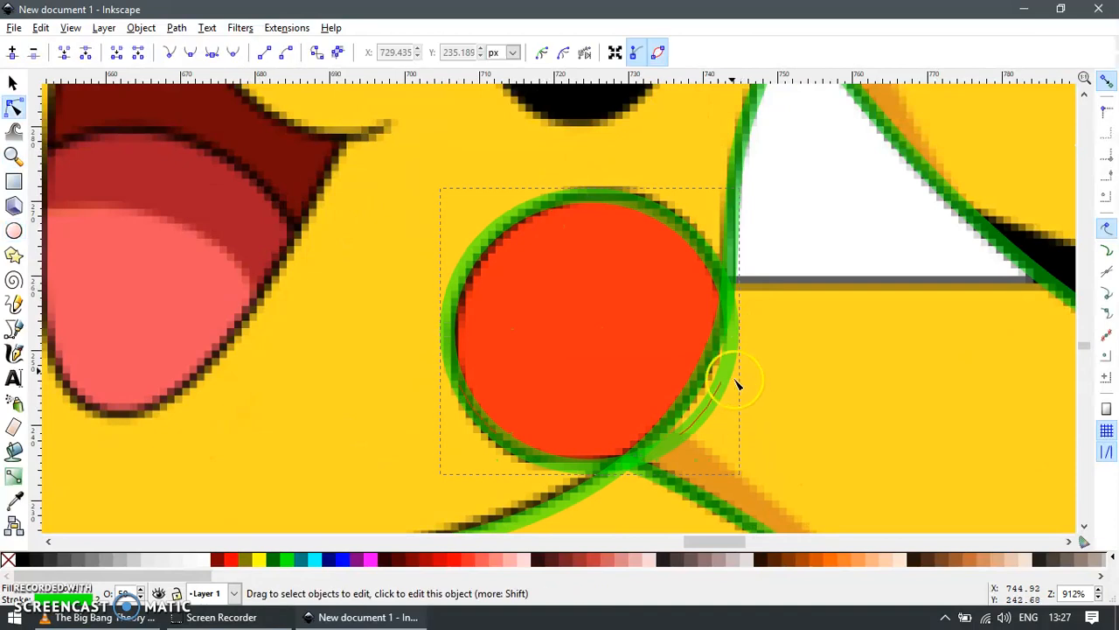
key("ctrl+shift+c")
Add a node where the right cheek path meets the head outline, remove the part outside the head, and align the open end.
scroll(732, 312, "up", 3)
double_click(724, 275)
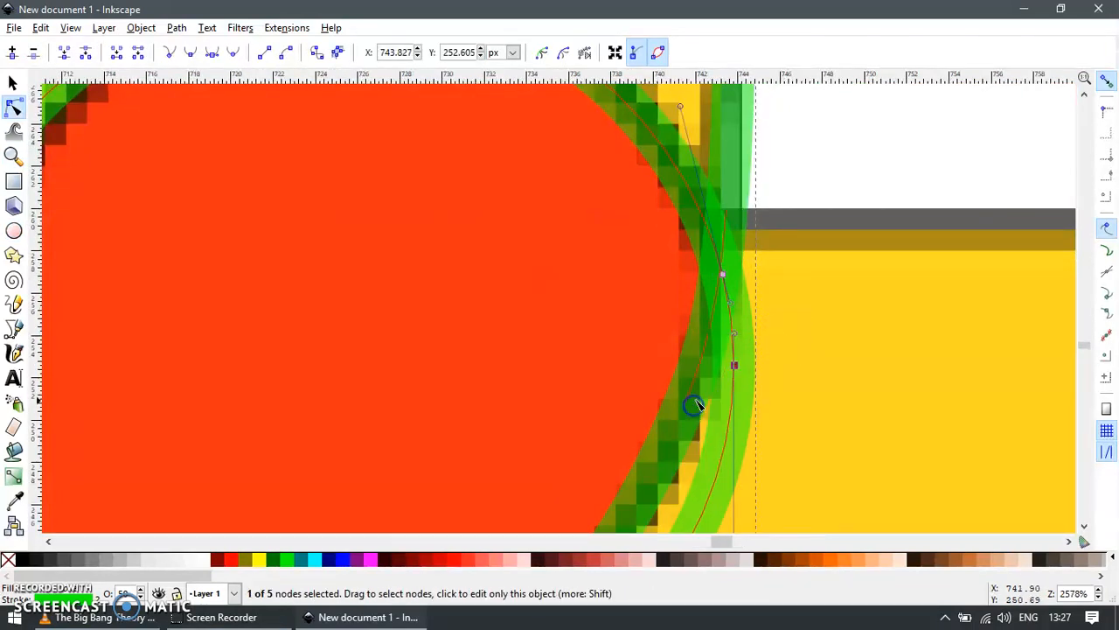
scroll(765, 275, "up", 3)
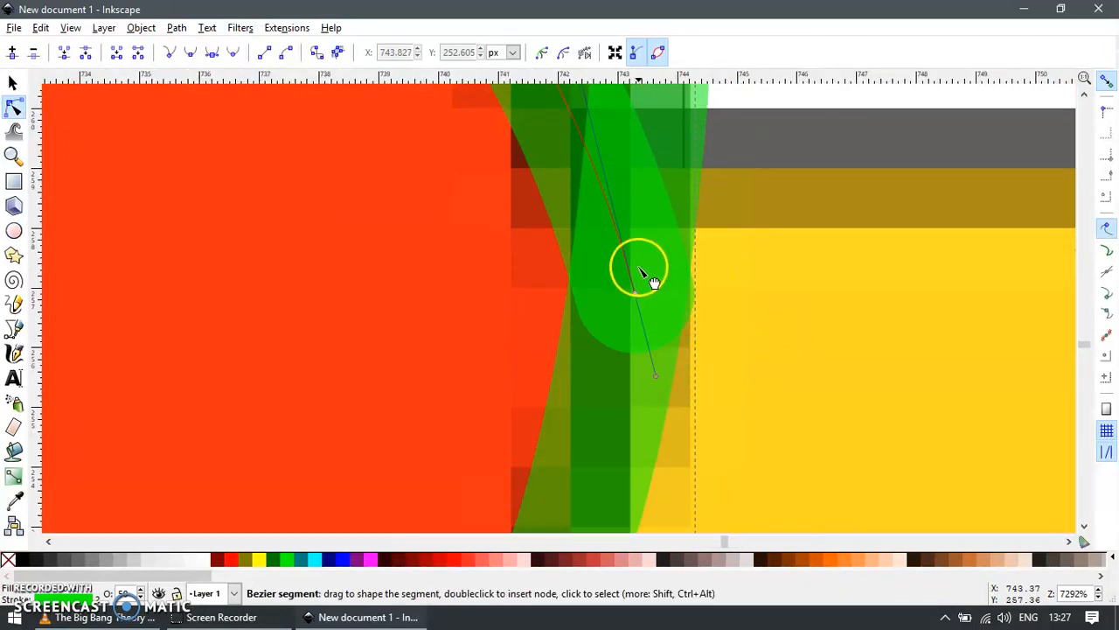
scroll(674, 355, "down", 5)
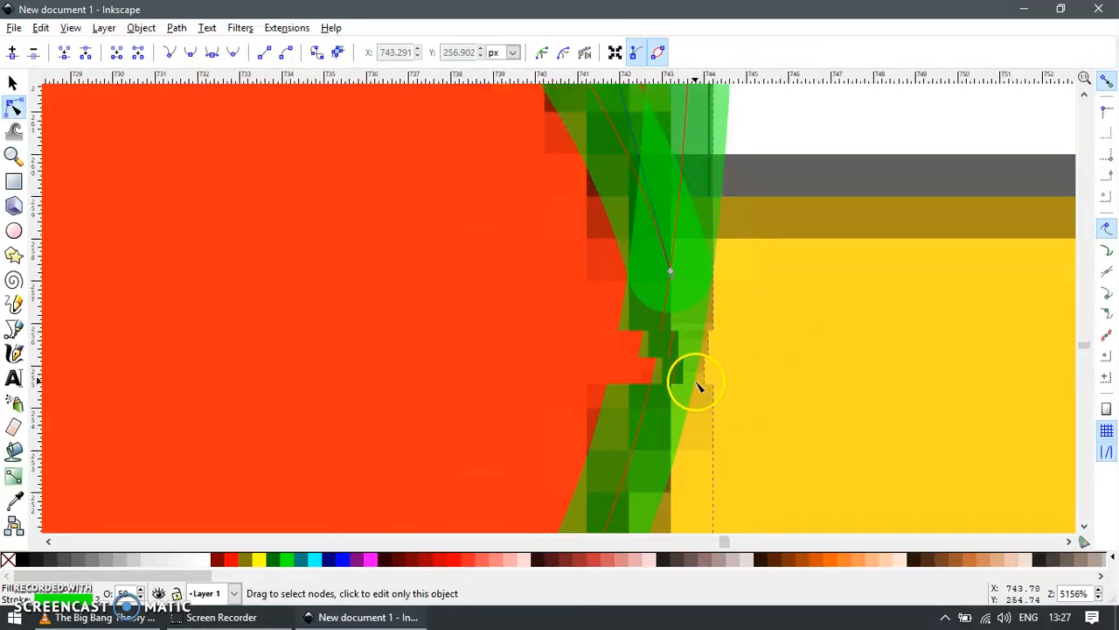
scroll(700, 406, "down", 1)
key("z")
left_click_drag(657, 294, 734, 358)
key("n")
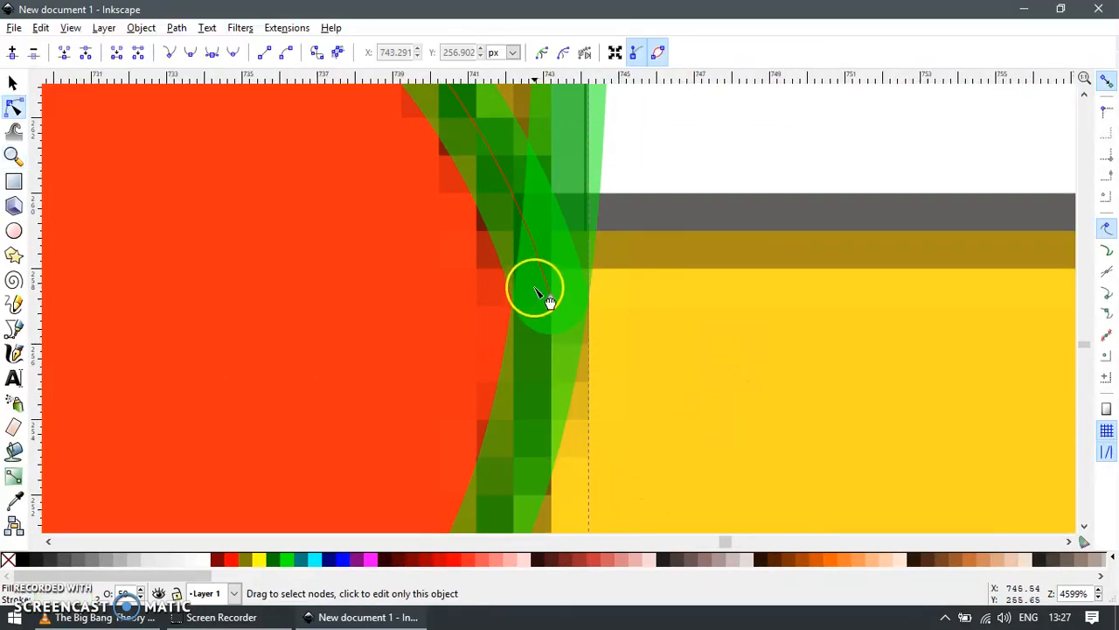
left_click(564, 293)
left_click(569, 306)
key("Delete")
Remove the right cheek path's bottom node and bend the remaining lower segment to follow the cheek's lower edge.
scroll(617, 375, "down", 9)
scroll(660, 461, "down", 3)
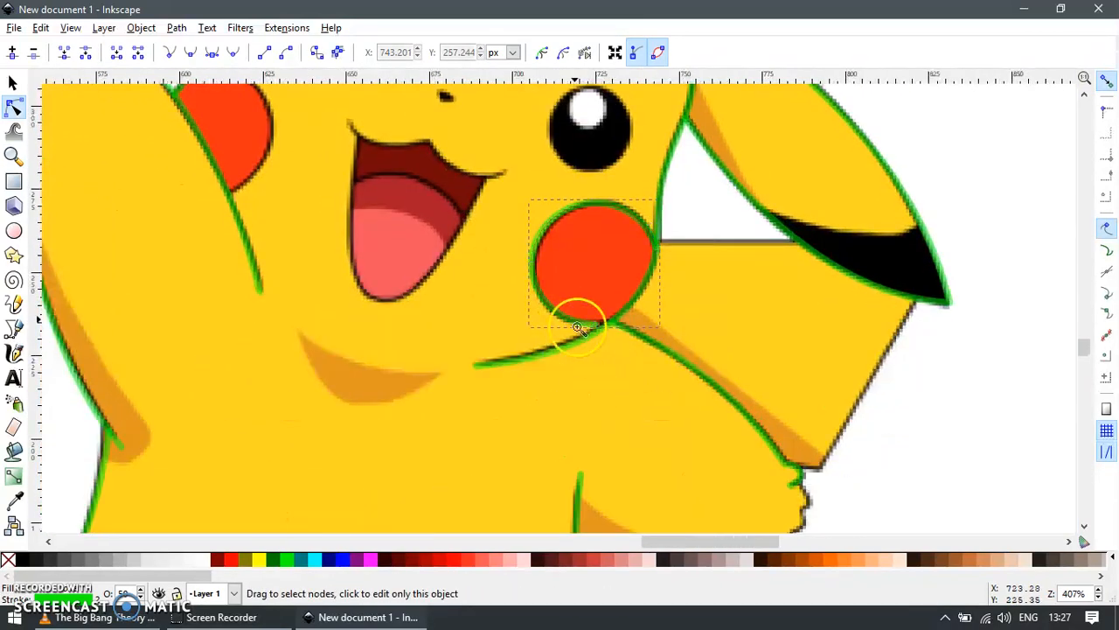
key("z")
left_click_drag(577, 302, 635, 368)
key("n")
key("b")
left_click(513, 327)
left_click(624, 308)
key("n")
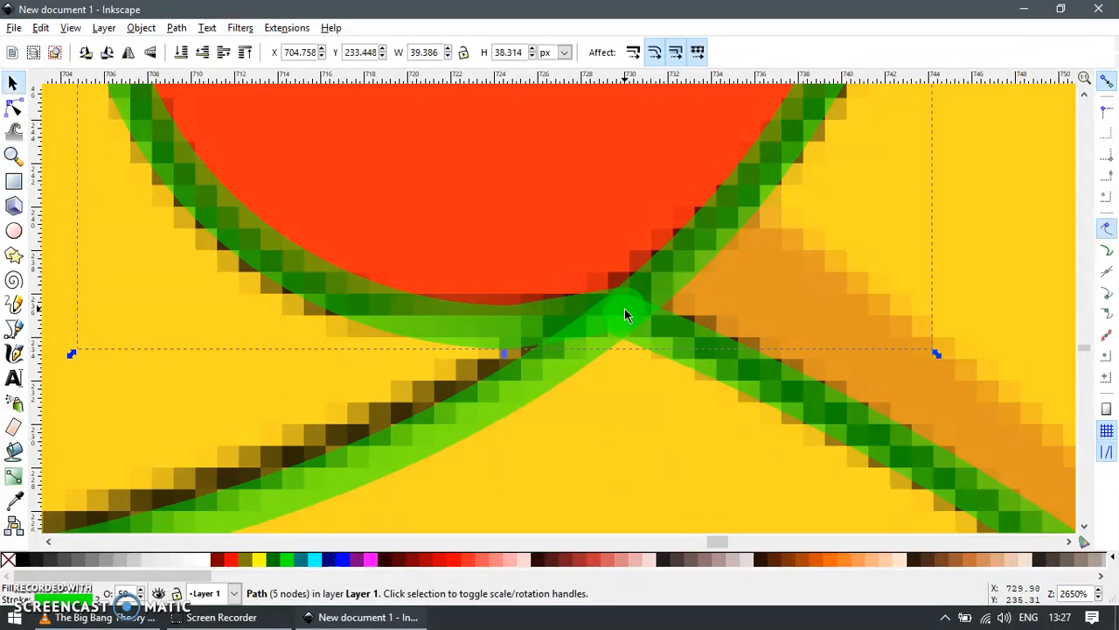
left_click_drag(598, 325, 535, 300)
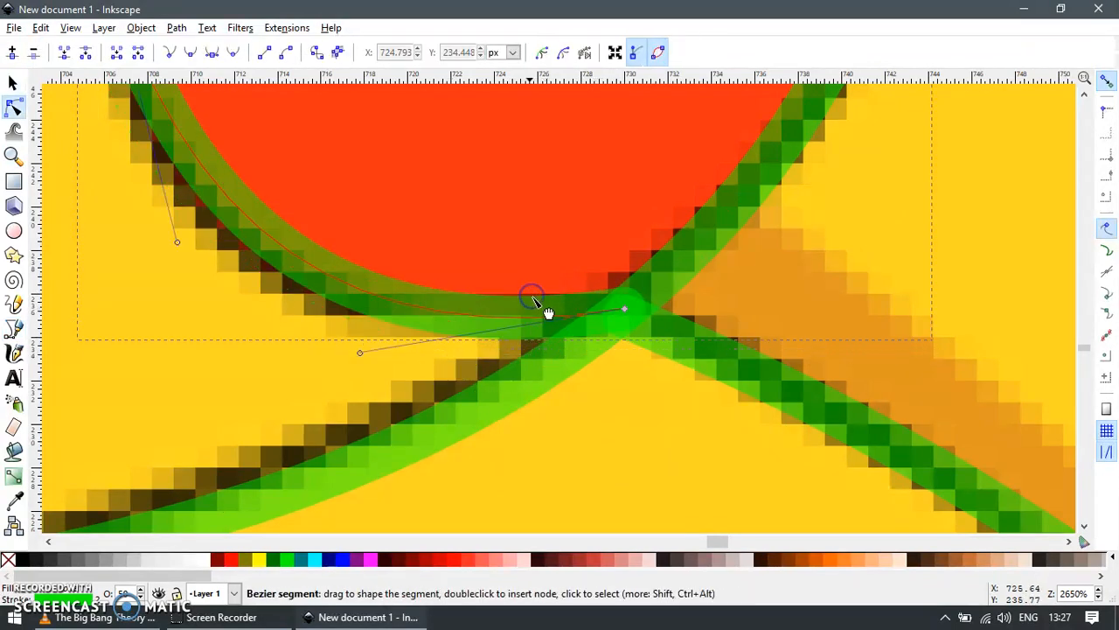
scroll(435, 336, "down", 2)
left_click_drag(284, 300, 273, 304)
scroll(499, 323, "down", 4)
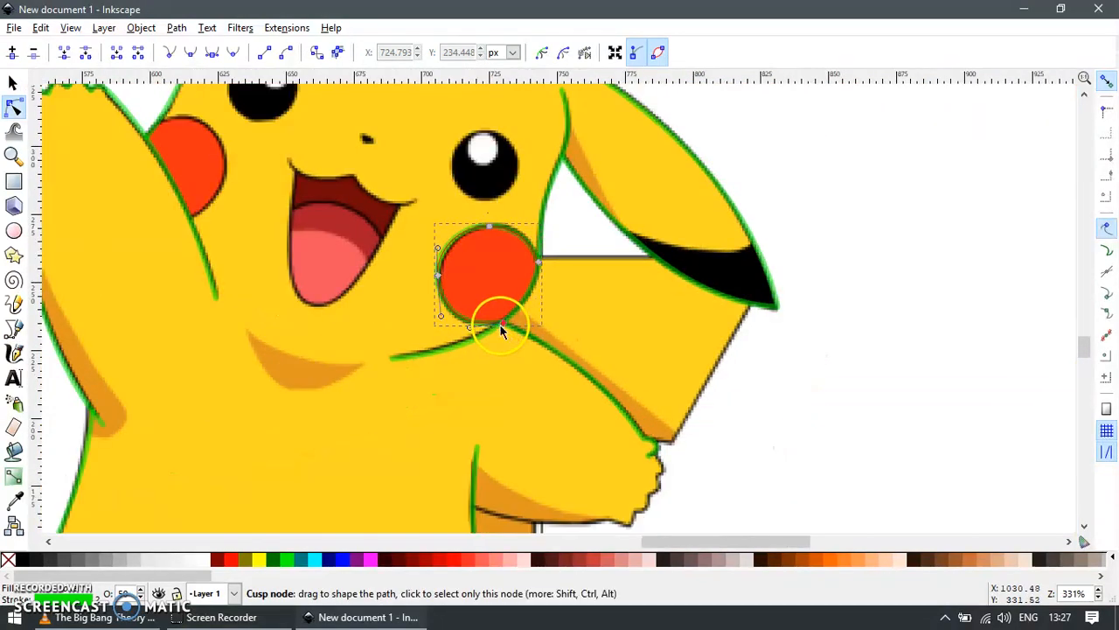
Draw an open path across the left cheek from its lower corner to its upper corner, in the green stroke style.
key("s")
scroll(499, 327, "up", 3)
scroll(499, 327, "left", 6)
key("z")
left_click_drag(405, 229, 515, 358)
key("b")
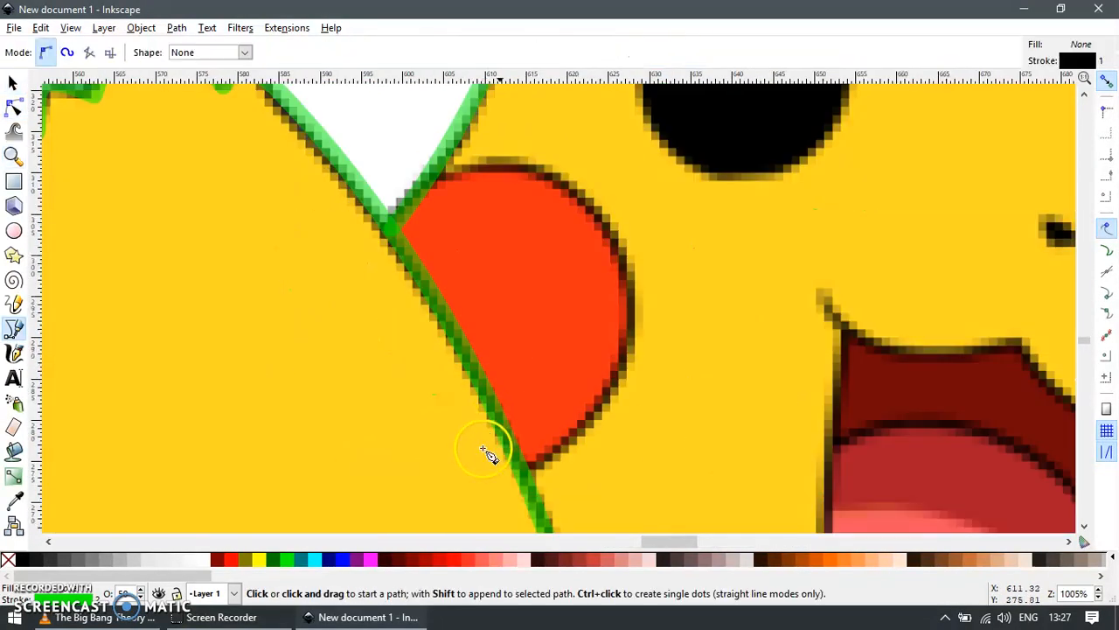
left_click(527, 477)
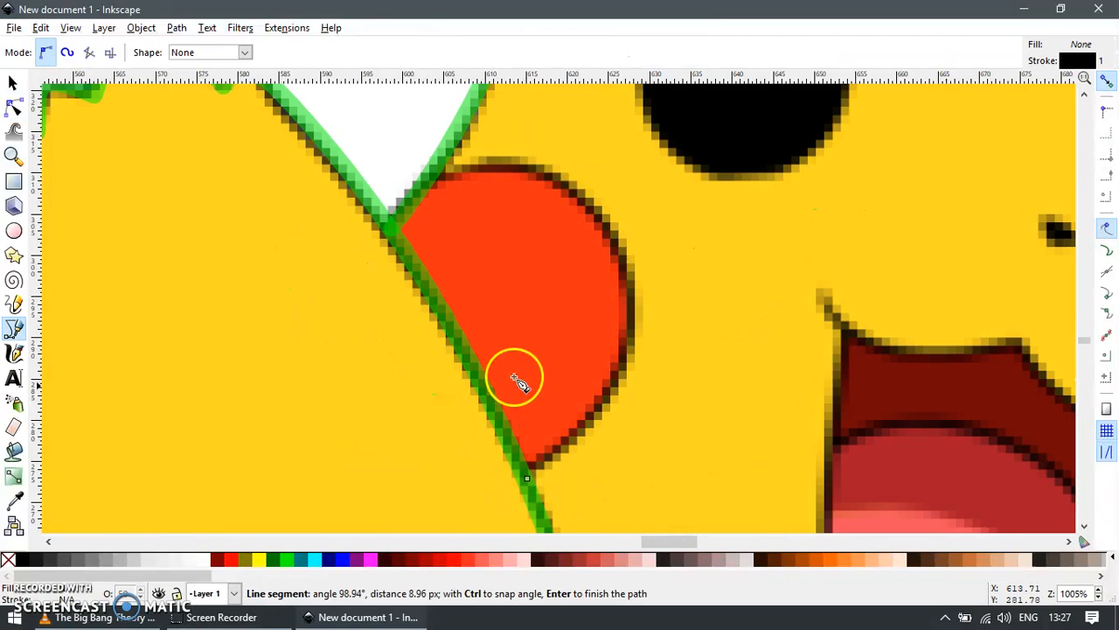
double_click(437, 169)
key("s")
key("ctrl+shift+v")
Pull a middle node of the left cheek path out to the cheek's rounded edge and curve the upper segment along it.
key("n")
left_click_drag(487, 325, 630, 289)
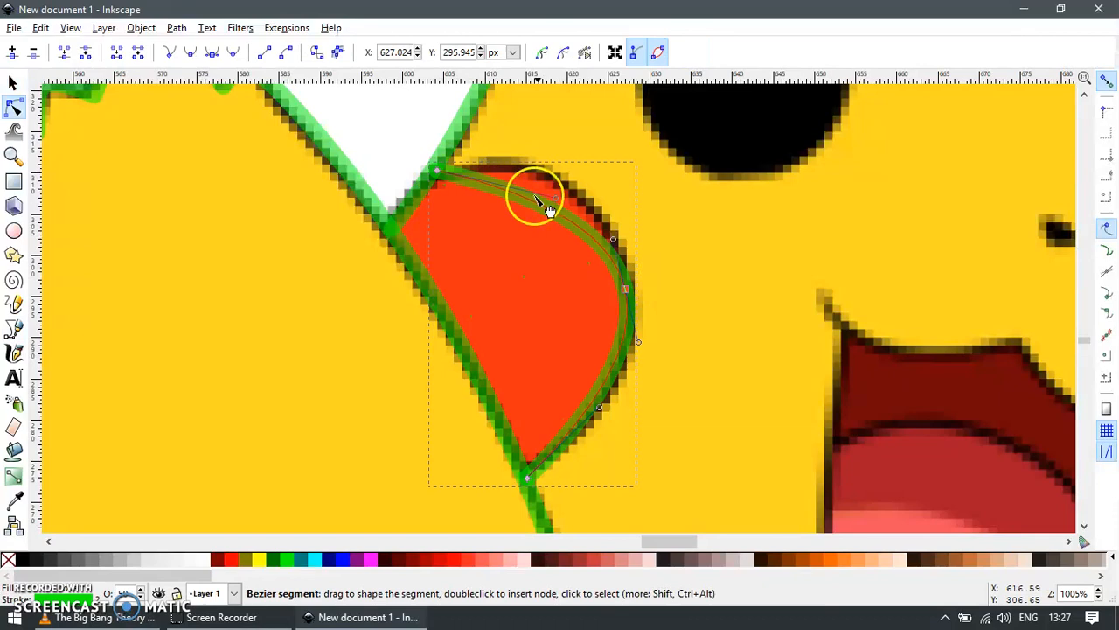
left_click_drag(566, 181, 572, 140)
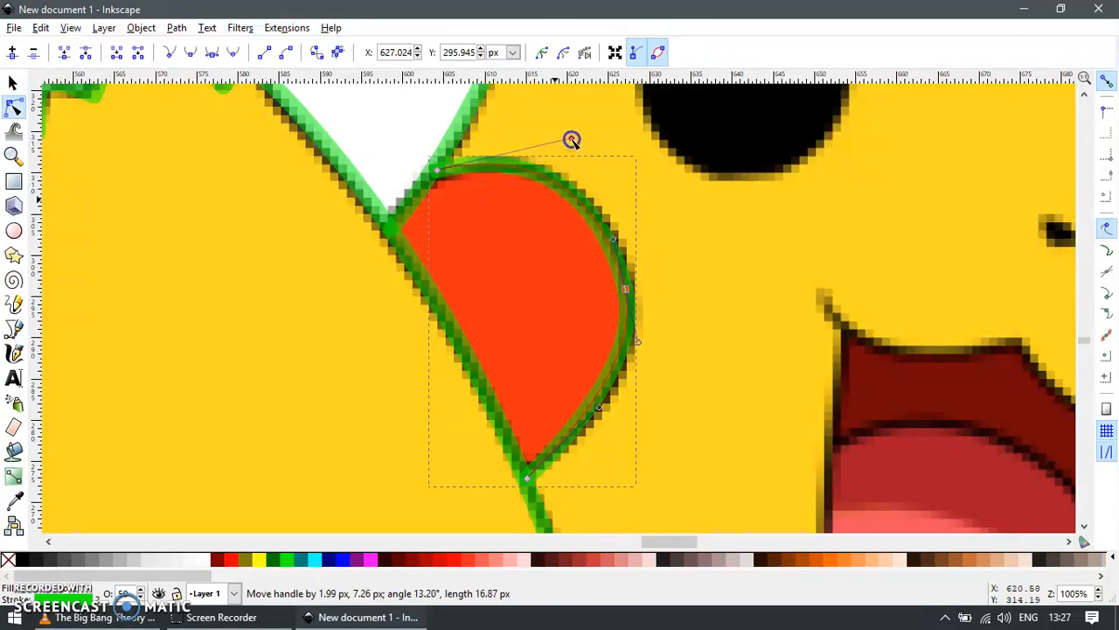
Move the left cheek path's end nodes onto the head and arm outlines and fit the lower segment to the cheek's edge.
scroll(417, 183, "up", 2)
left_click(457, 166)
left_click_drag(459, 166, 454, 165)
scroll(635, 216, "down", 3)
scroll(645, 428, "up", 3)
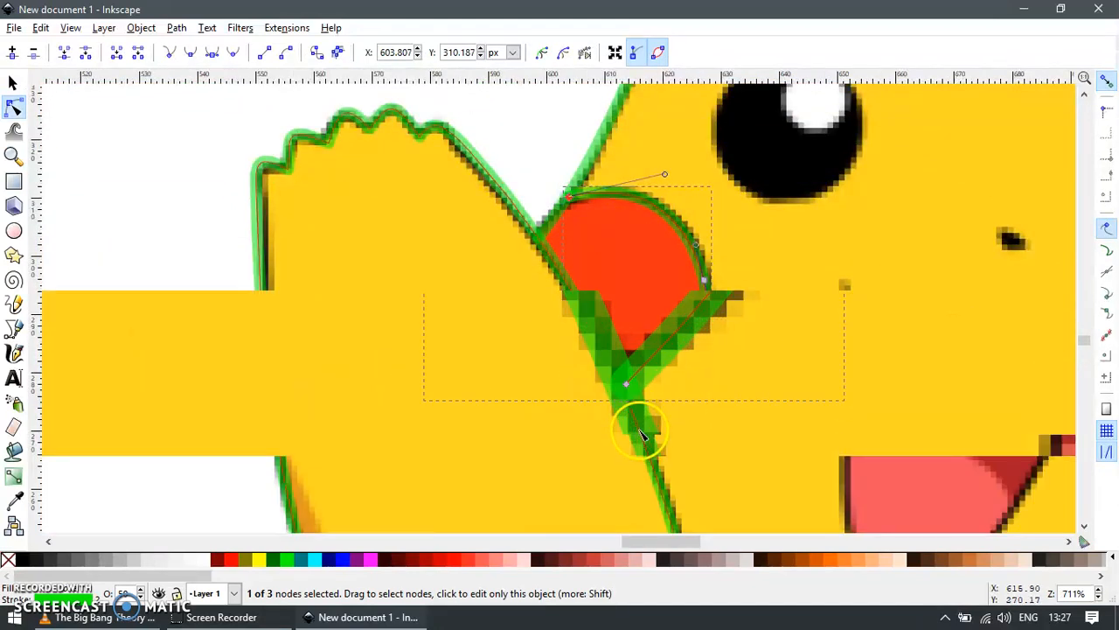
left_click_drag(629, 386, 622, 373)
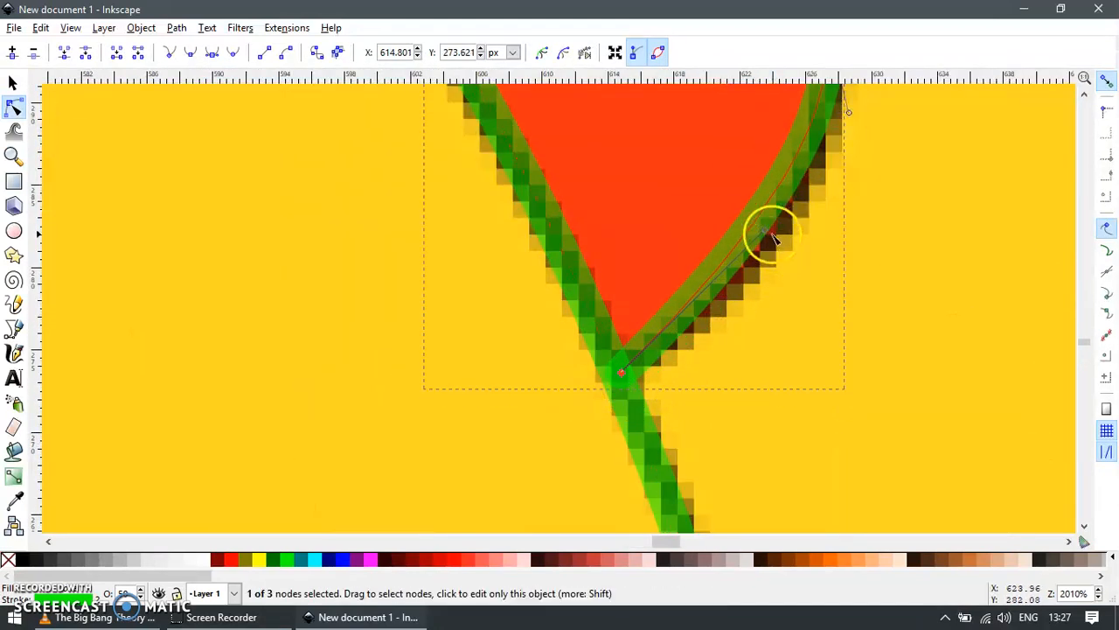
left_click_drag(778, 243, 824, 352)
Draw an open path along the upper lip from its left tip through the middle peak to its right tip, in the green stroke style.
scroll(743, 324, "down", 8)
key("s")
key("z")
key("s")
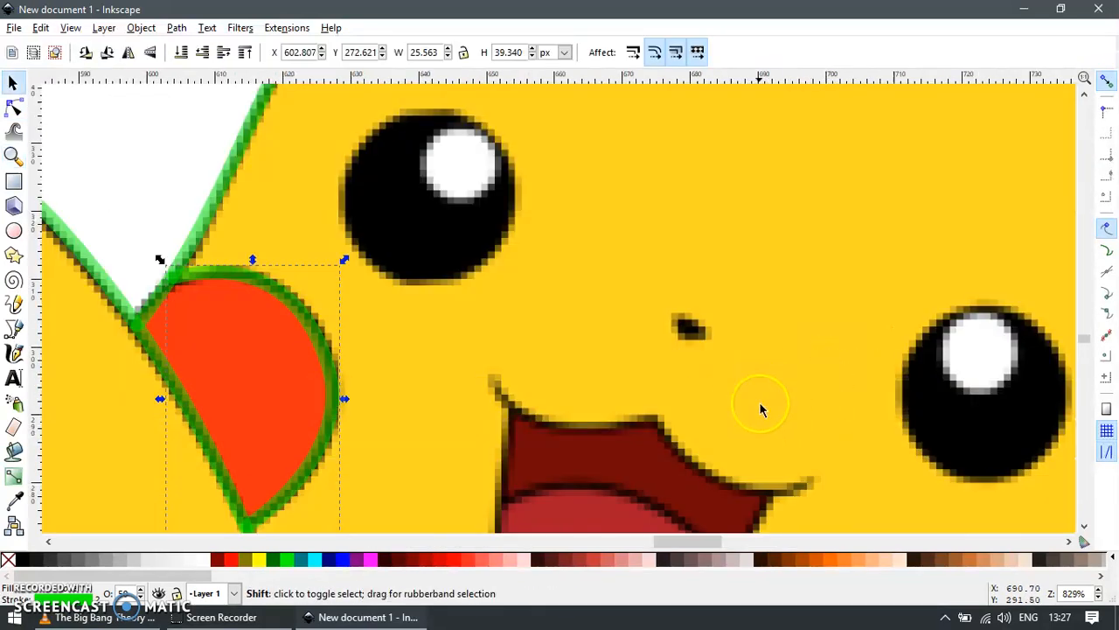
scroll(759, 401, "down", 3)
key("b")
left_click(475, 275)
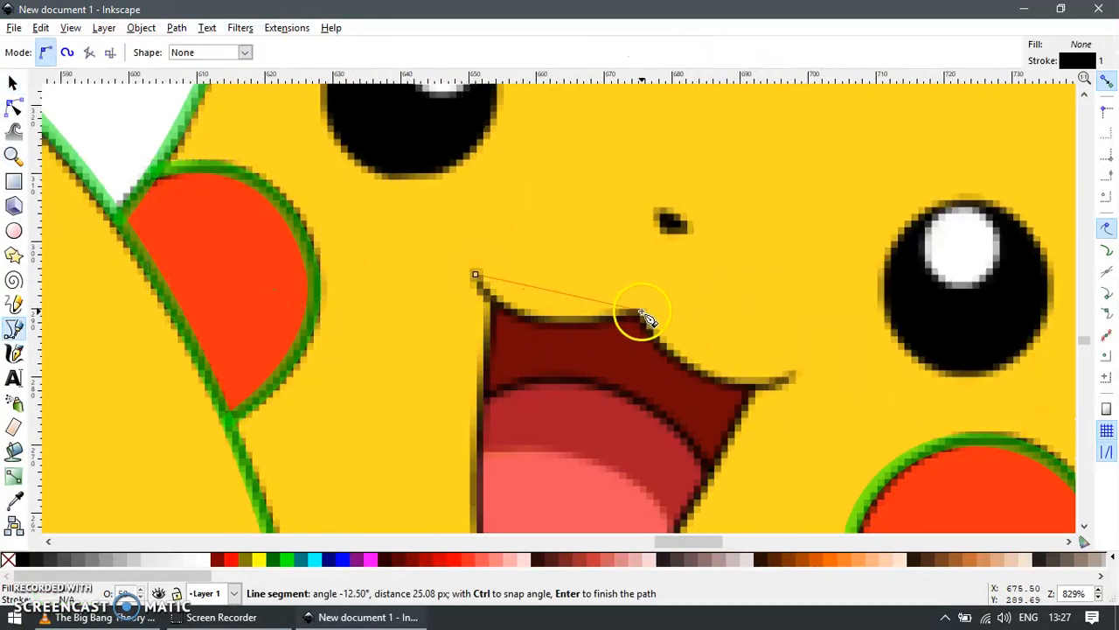
key("Return")
key("s")
key("ctrl+shift+v")
Bend both segments of the upper lip path to follow the lip's two curves and leave the path deselected.
key("n")
left_click_drag(557, 292, 540, 317)
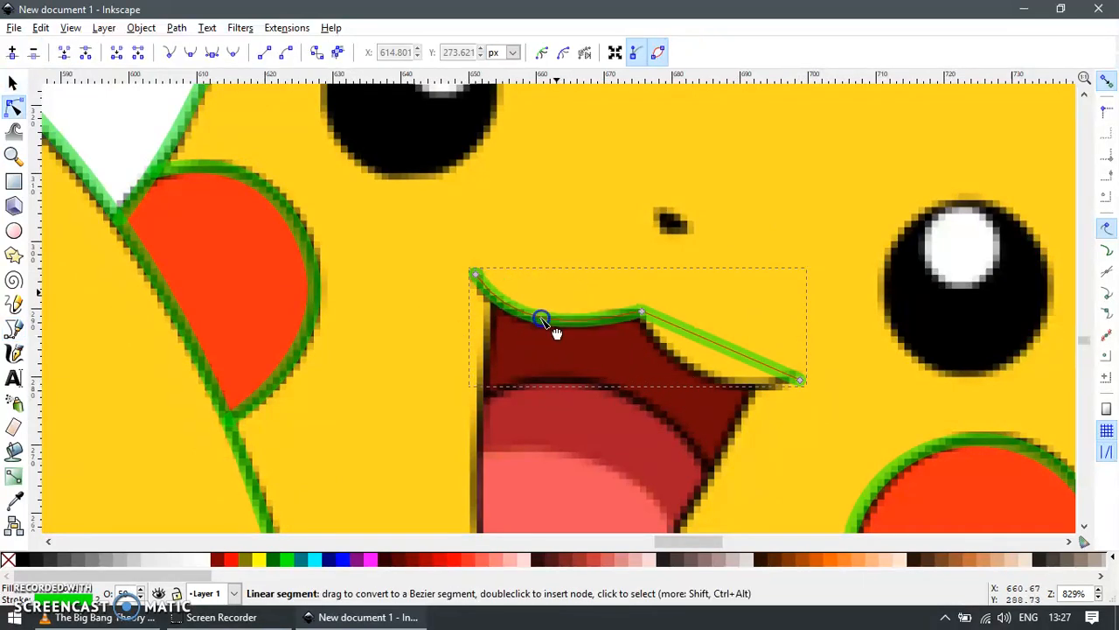
left_click_drag(752, 364, 715, 382)
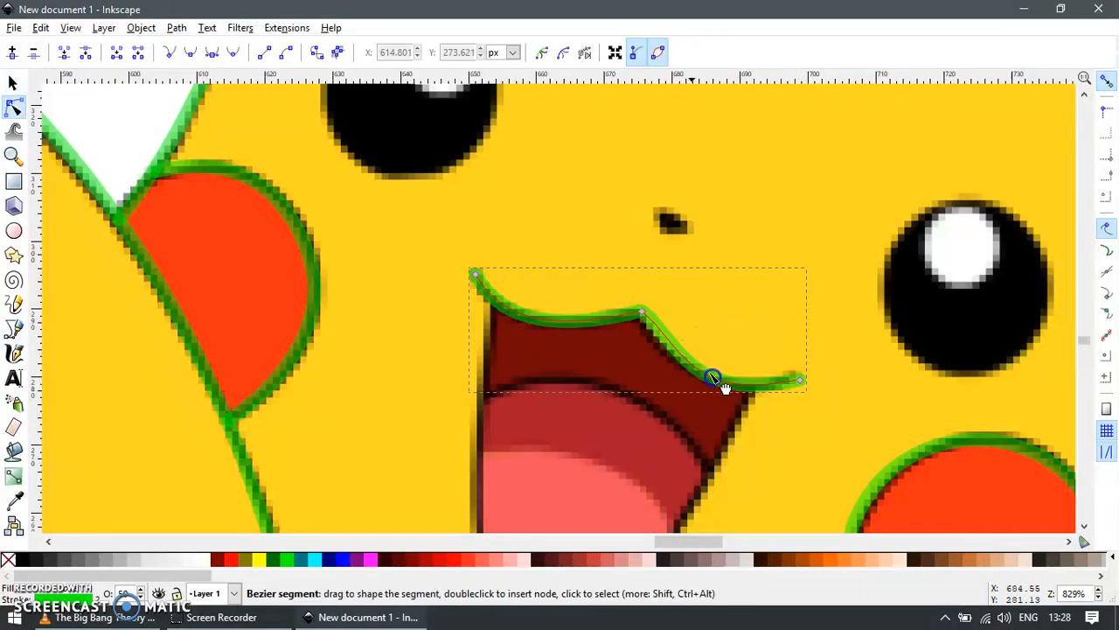
left_click_drag(675, 343, 669, 345)
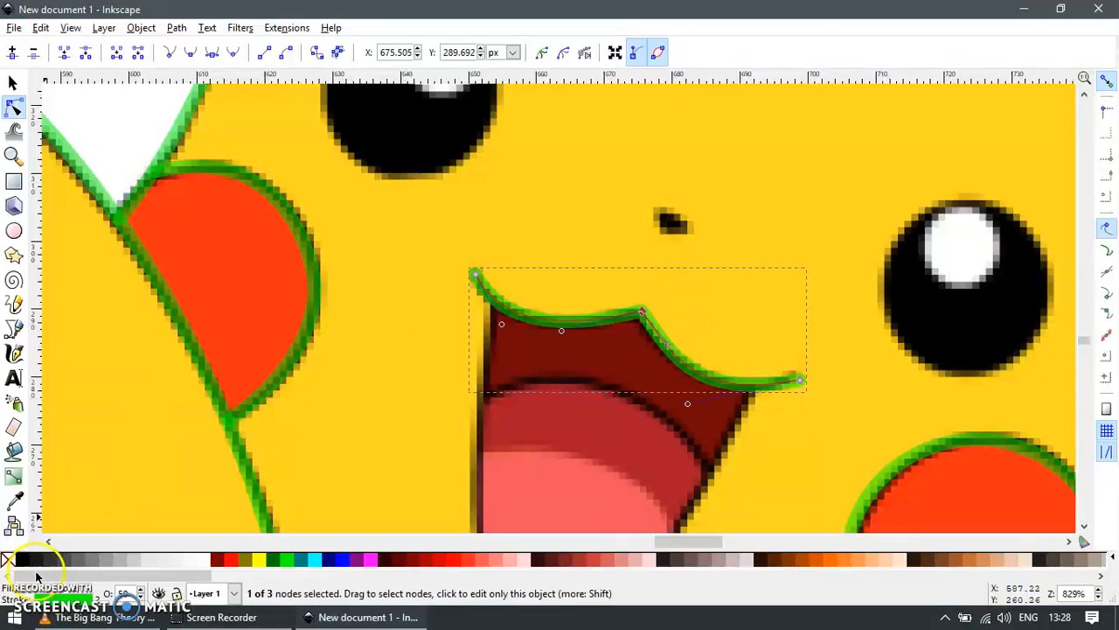
scroll(674, 318, "down", 5)
left_click(901, 257)
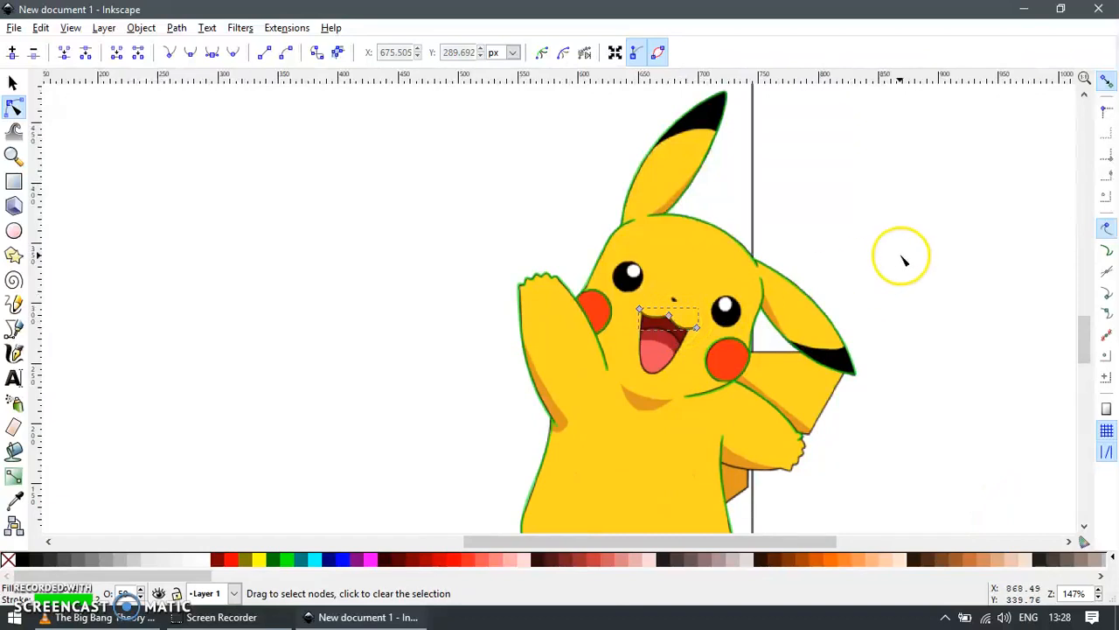
left_click(902, 257)
Draw an open path from the right hand along the tail's lower corner and up its outer edge to the ear tip, in the green stroke style.
scroll(881, 306, "down", 1)
key("z")
left_click_drag(749, 290, 885, 430)
key("s")
left_click_drag(737, 449, 697, 444)
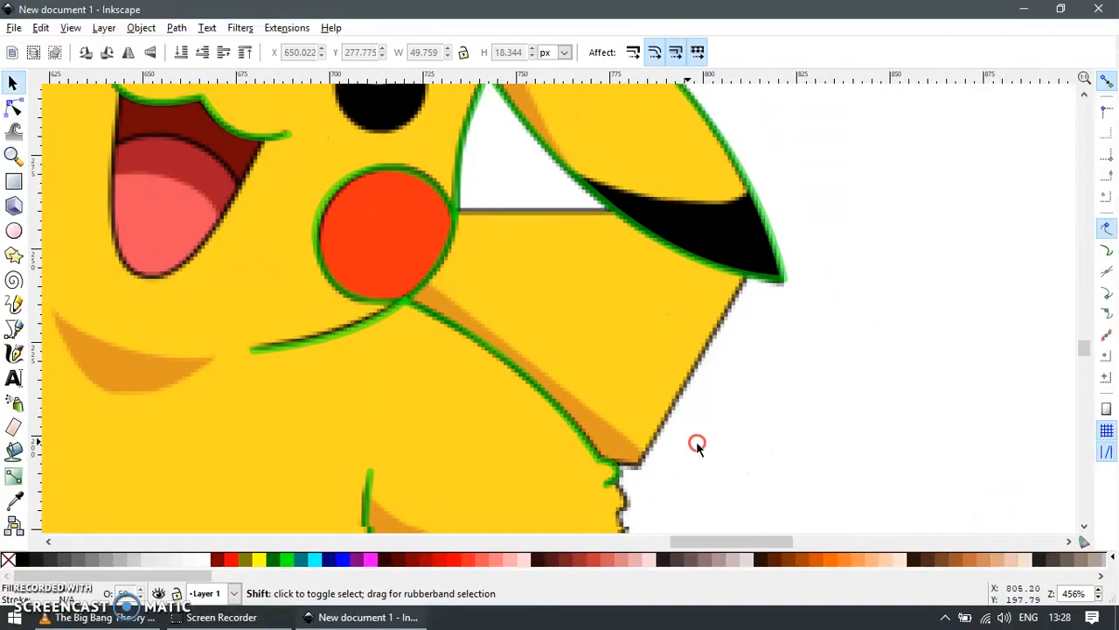
key("b")
scroll(619, 475, "up", 2)
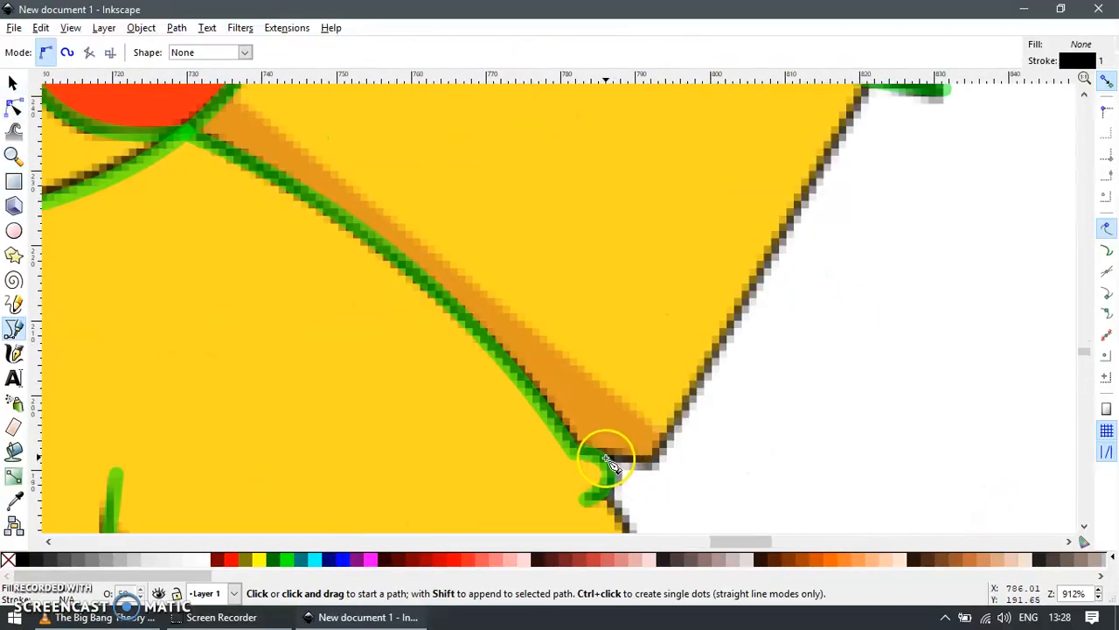
left_click(605, 458)
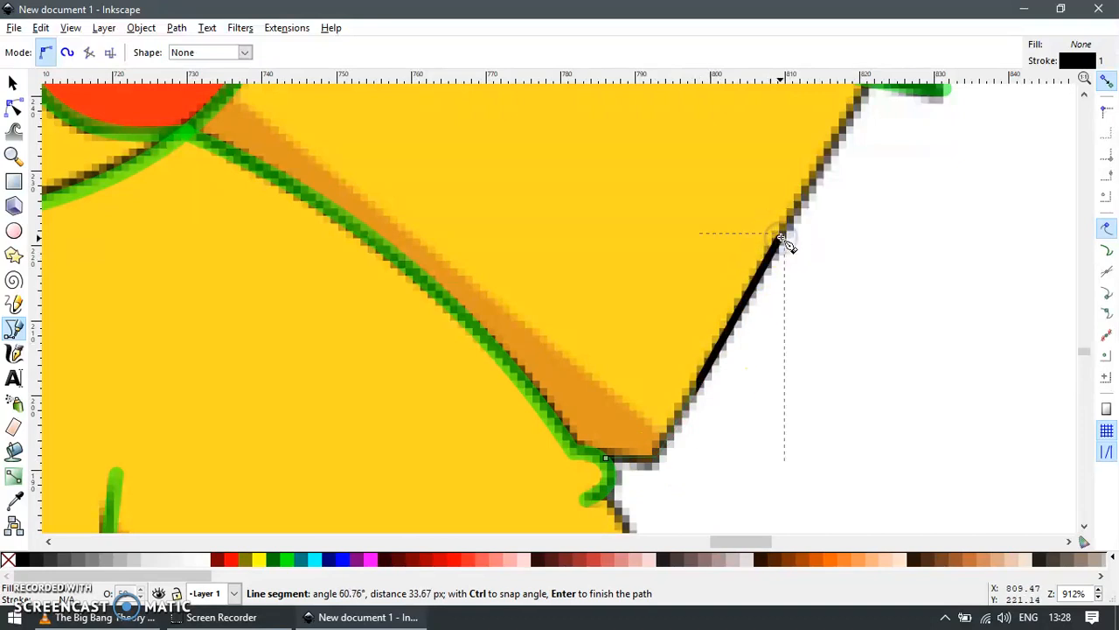
key("s")
key("ctrl+shift+v")
Move the upper end node of the tail edge path onto the outline at the drooping ear's tip.
scroll(640, 480, "up", 4)
key("n")
left_click_drag(508, 394, 495, 397)
scroll(604, 402, "down", 4)
left_click_drag(722, 337, 689, 300)
key("s")
key("n")
scroll(717, 361, "down", 2)
Draw a straight horizontal path along the tail's top edge from the head outline to the drooping ear, in the green stroke style.
key("z")
left_click_drag(373, 218, 597, 313)
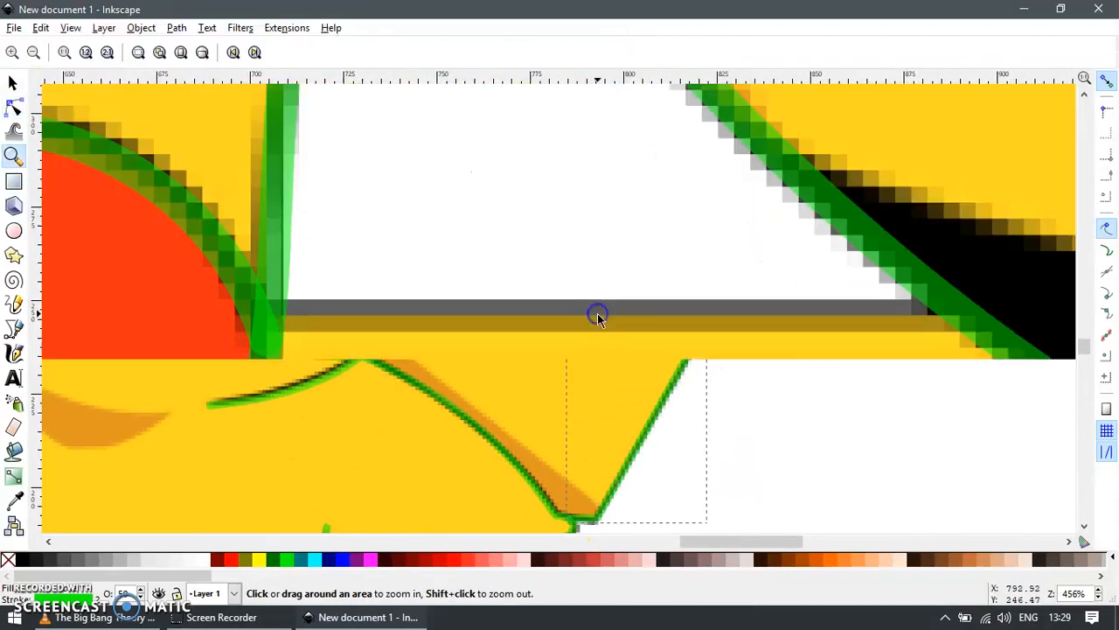
key("b")
left_click(278, 310)
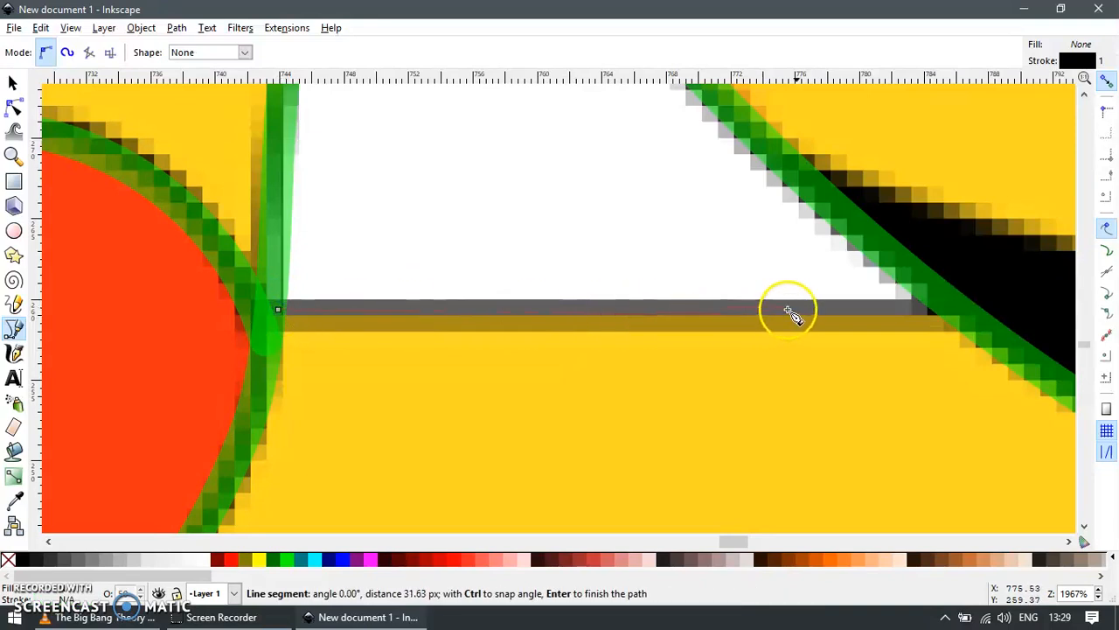
left_click(954, 309)
key("Return")
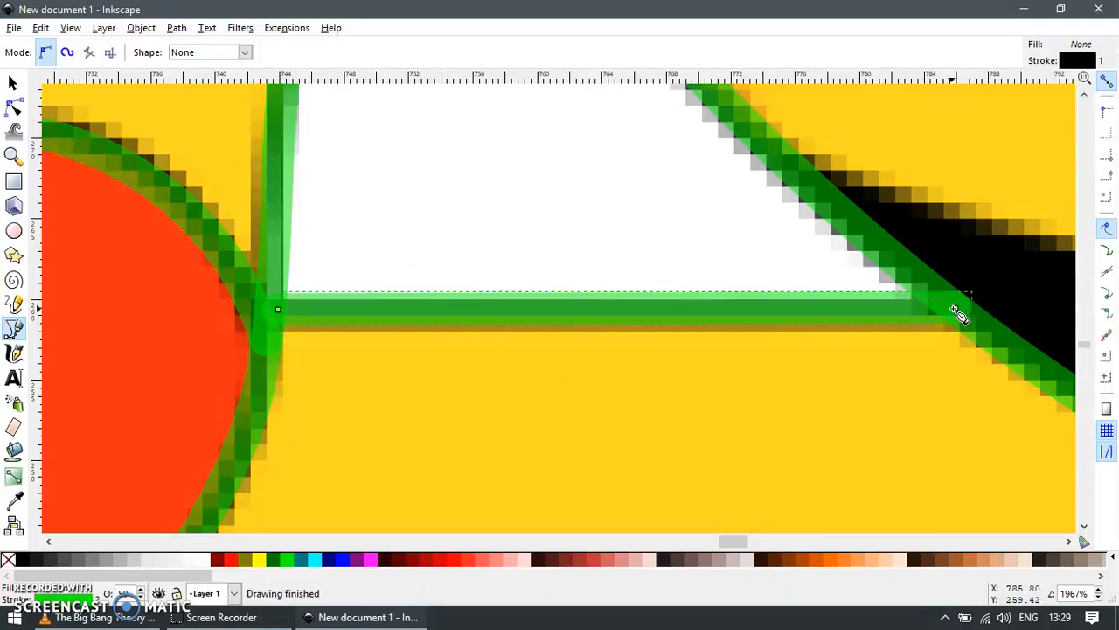
Adjust the right end node of the tail's top edge path so it sits on the drooping ear's outline.
scroll(988, 313, "up", 4)
key("n")
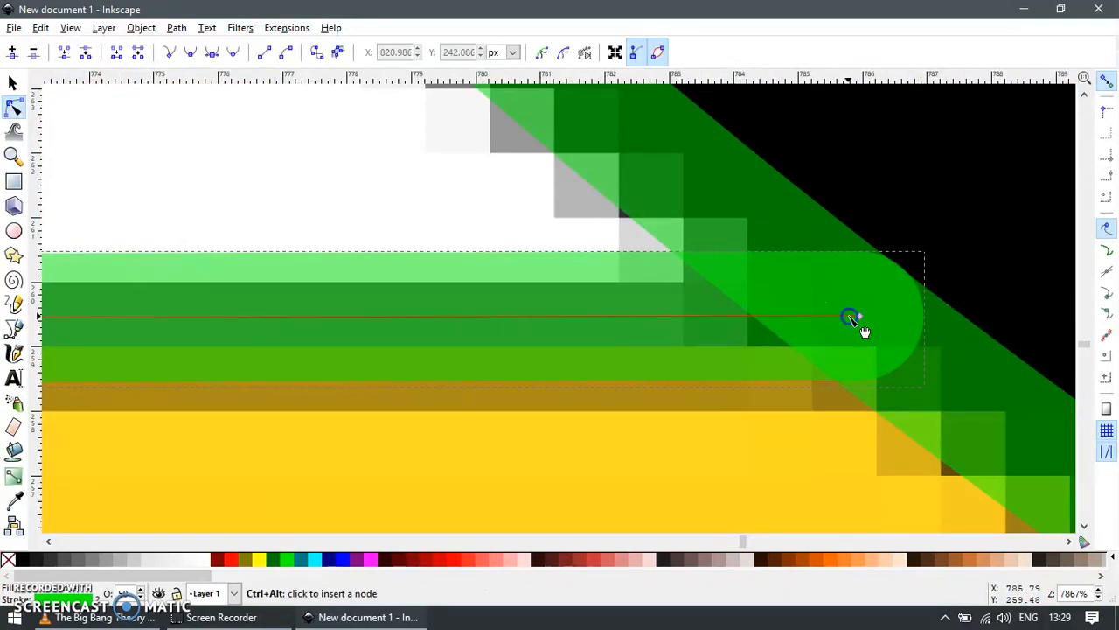
key("Delete")
scroll(865, 336, "down", 4)
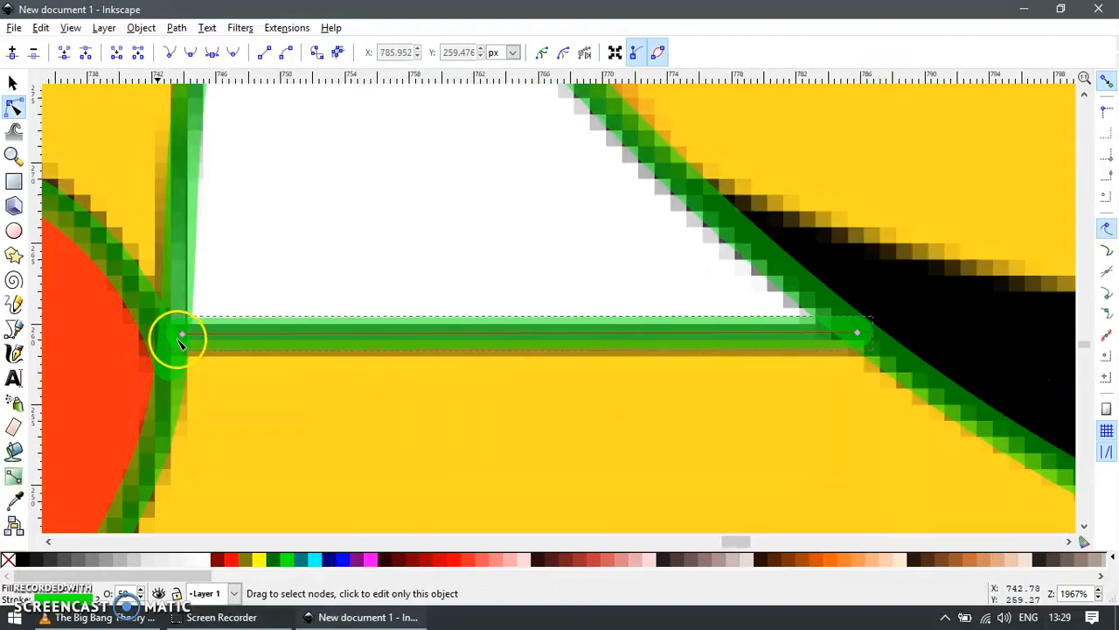
scroll(133, 339, "up", 3)
scroll(143, 340, "down", 3)
scroll(145, 340, "down", 6)
key("s")
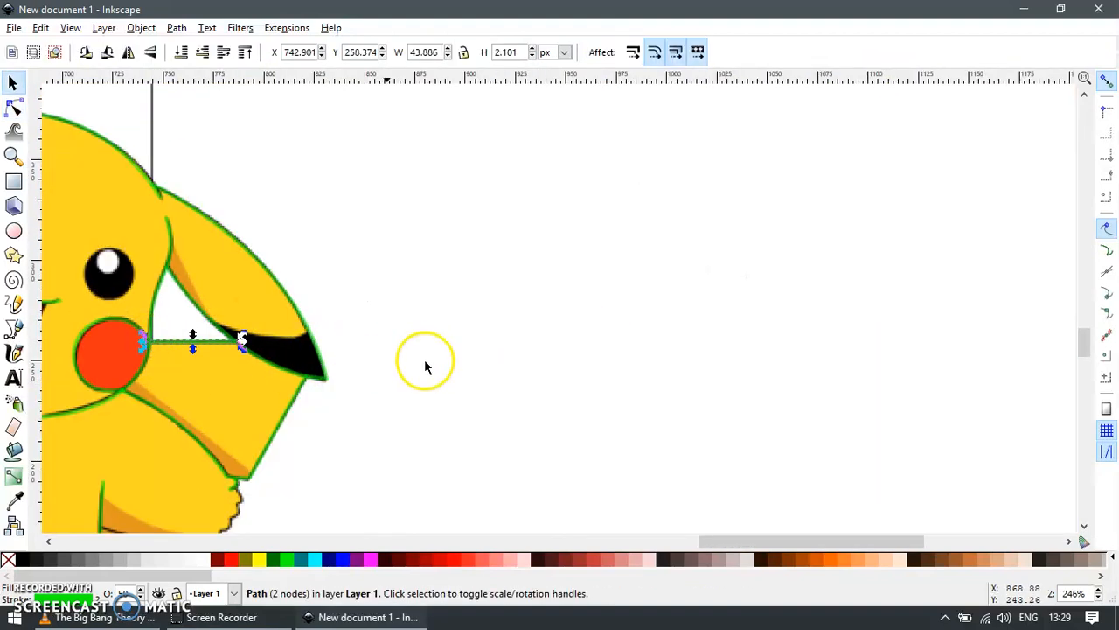
Draw an open path from the upper lip's right side through the mouth's lowest point to its left side, in the green stroke style.
left_click_drag(424, 359, 713, 305)
left_click_drag(371, 341, 576, 379)
key("z")
left_click_drag(422, 222, 543, 372)
key("s")
key("b")
left_click(733, 284)
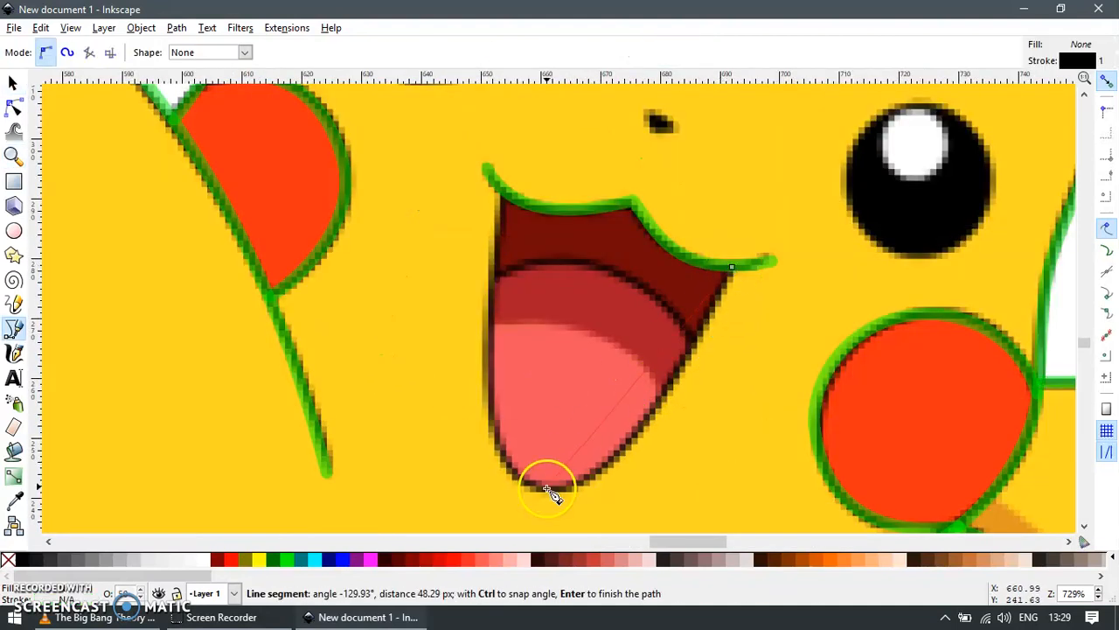
left_click(516, 213)
key("Return")
key("s")
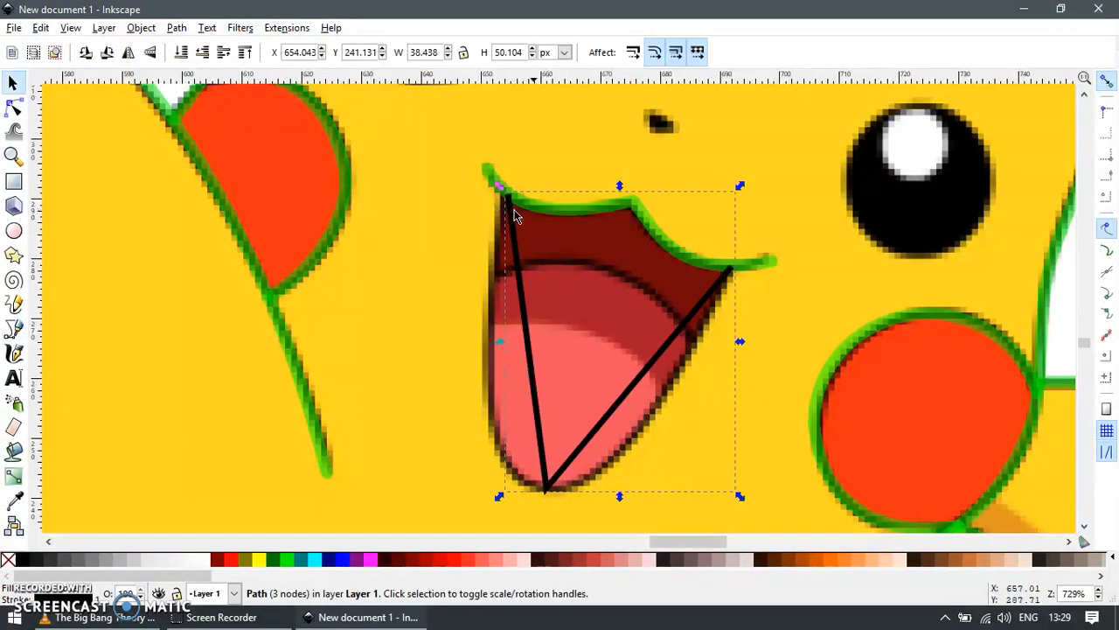
key("ctrl+shift+v")
Curve both sides of the lower mouth path along the mouth's edge and make its bottom node smooth.
key("n")
left_click_drag(526, 500, 592, 468)
key("shift+s")
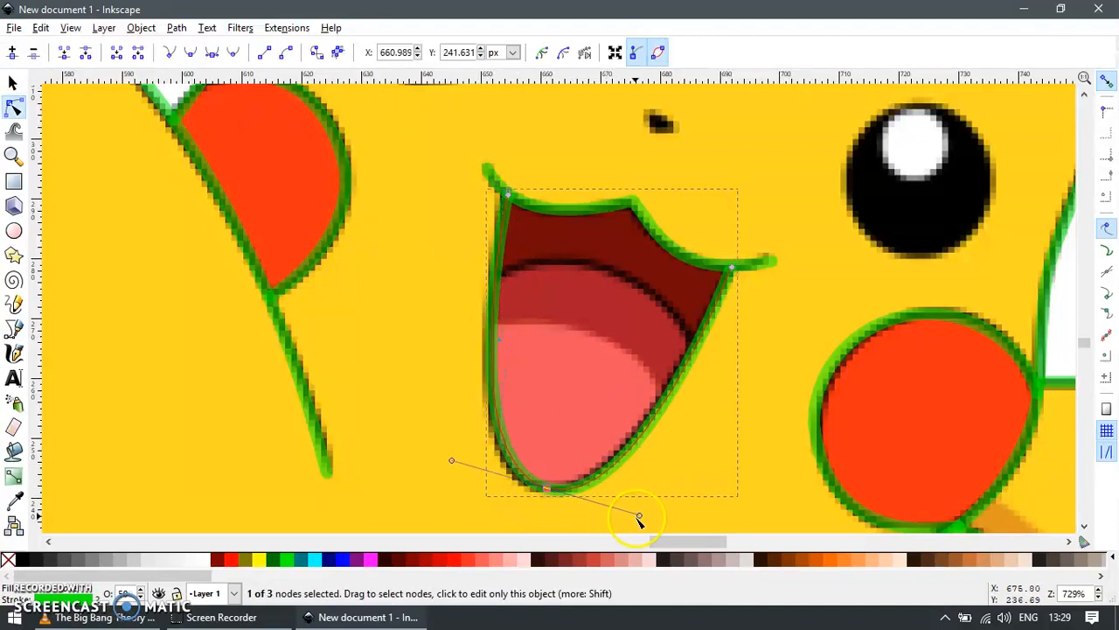
left_click_drag(641, 520, 631, 512)
Examine up close the two junctions where the lower mouth path meets the upper lip path.
key("z")
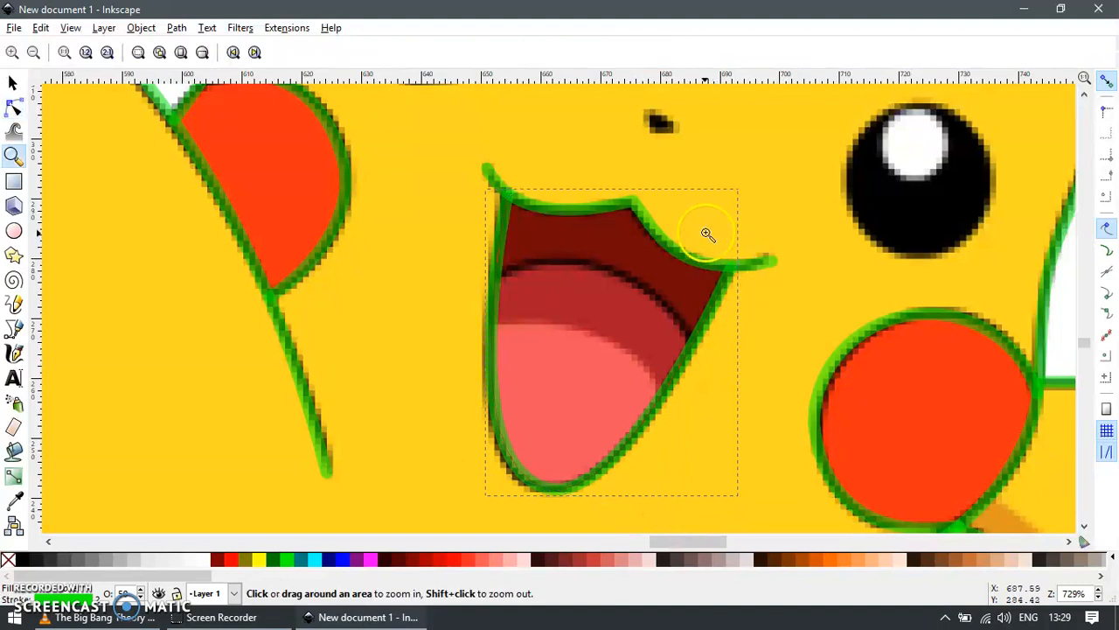
left_click_drag(704, 232, 766, 297)
key("s")
key("n")
key("grave")
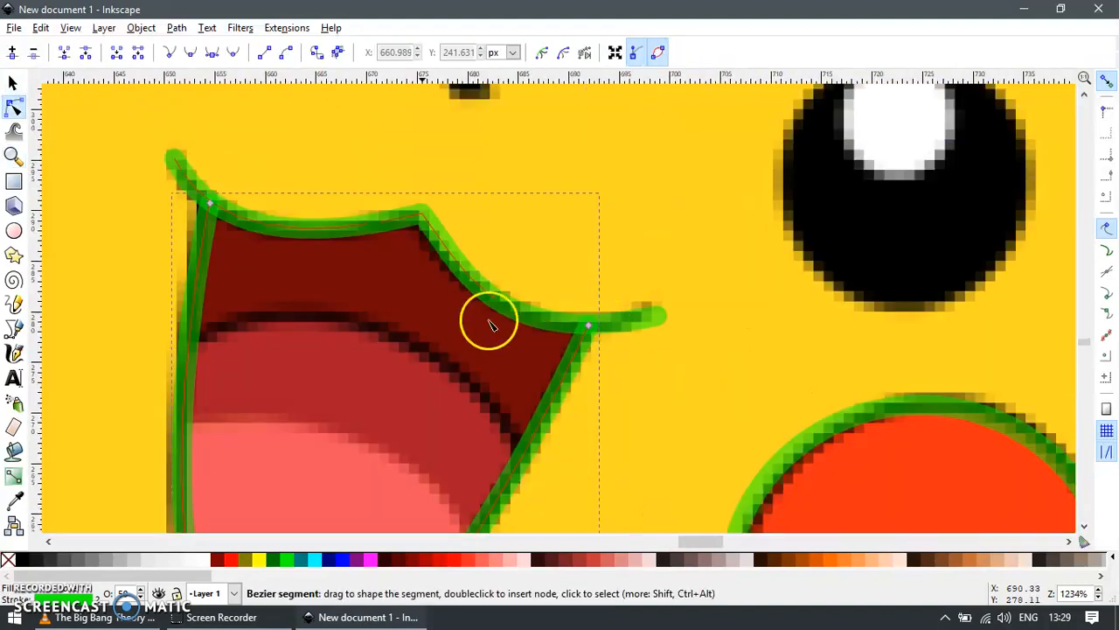
key("z")
left_click_drag(182, 166, 271, 259)
key("s")
scroll(384, 224, "down", 2)
scroll(384, 224, "down", 3)
Draw an open path across the mouth between the ends of the tongue's black upper edge, in the green stroke style.
key("z")
left_click_drag(324, 219, 501, 318)
key("s")
key("b")
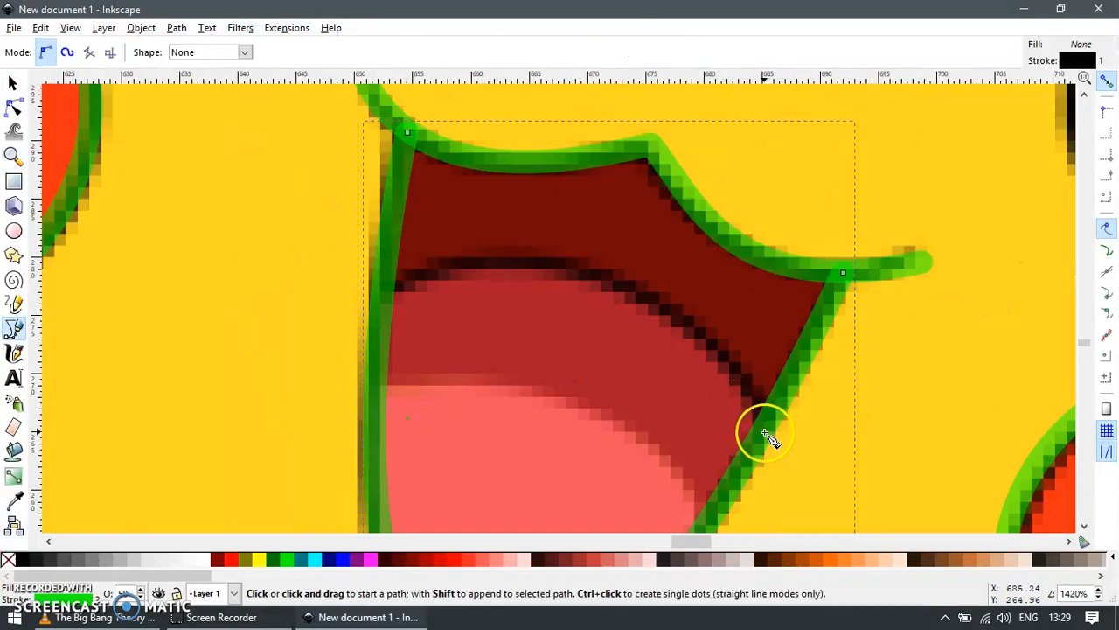
left_click(765, 433)
key("Return")
key("s")
key("ctrl+shift+v")
Bend the tongue path along the tongue's black upper edge and move its right end node onto the mouth outline.
key("n")
left_click_drag(600, 383, 612, 287)
scroll(750, 446, "up", 3)
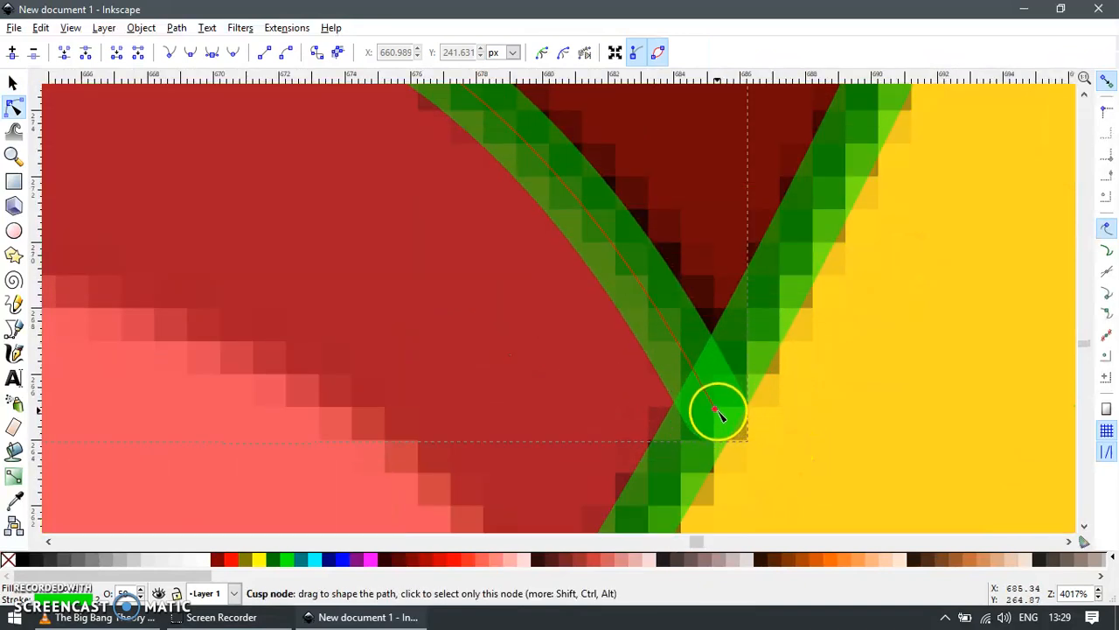
left_click_drag(716, 397, 722, 388)
scroll(732, 408, "down", 3)
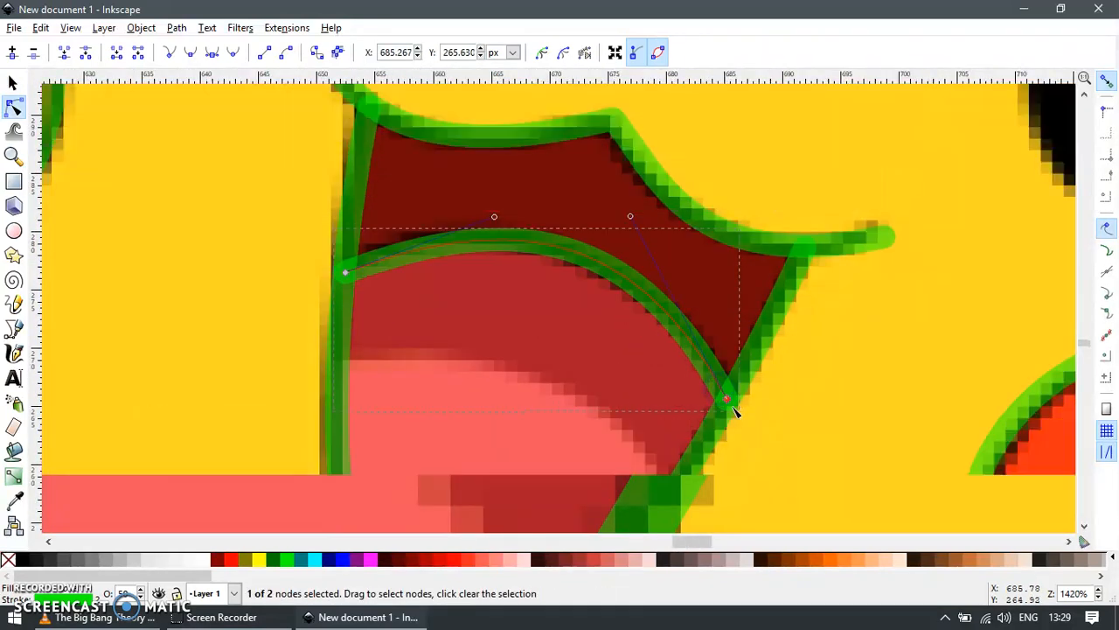
scroll(683, 368, "up", 1)
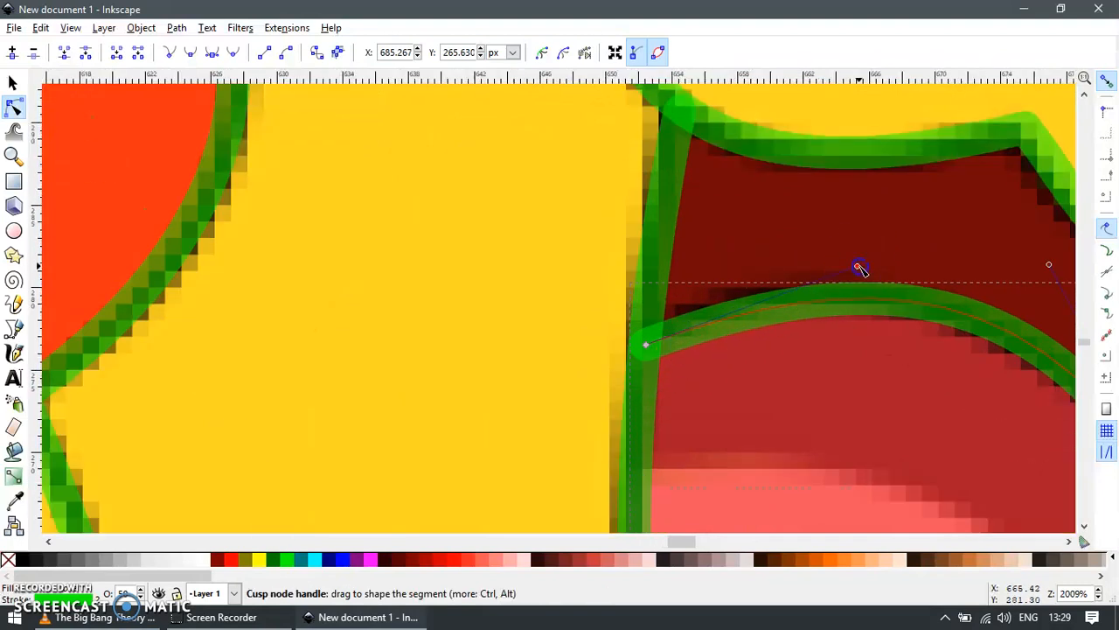
Draw an open path around the tail piece below the right arm, from the body outline to the arm's underside, in the green stroke style.
scroll(674, 279, "down", 4)
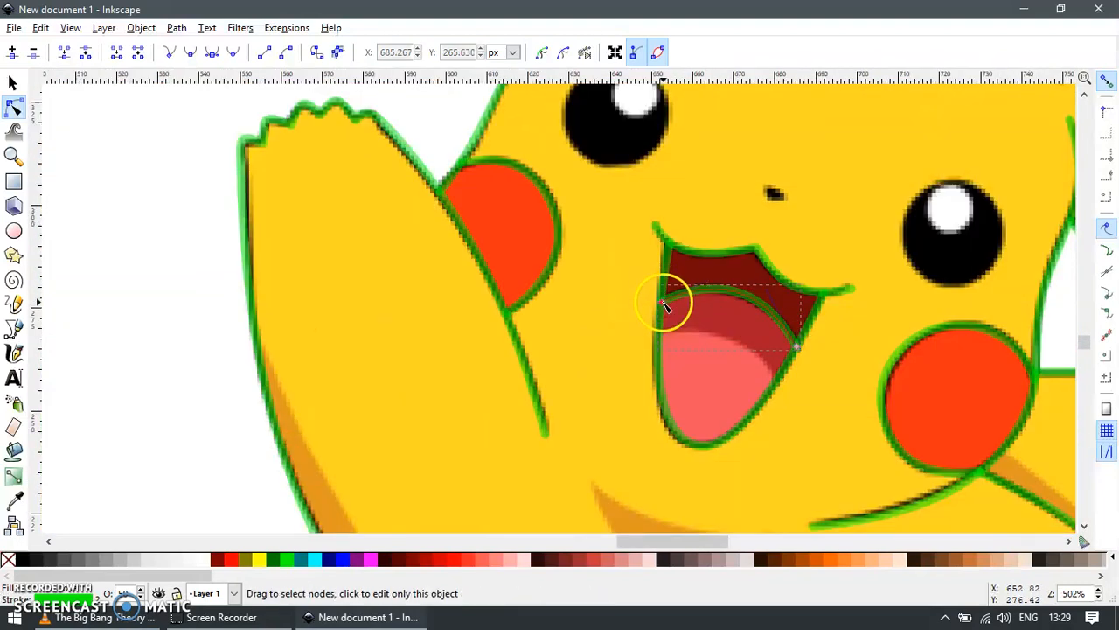
scroll(677, 317, "down", 5)
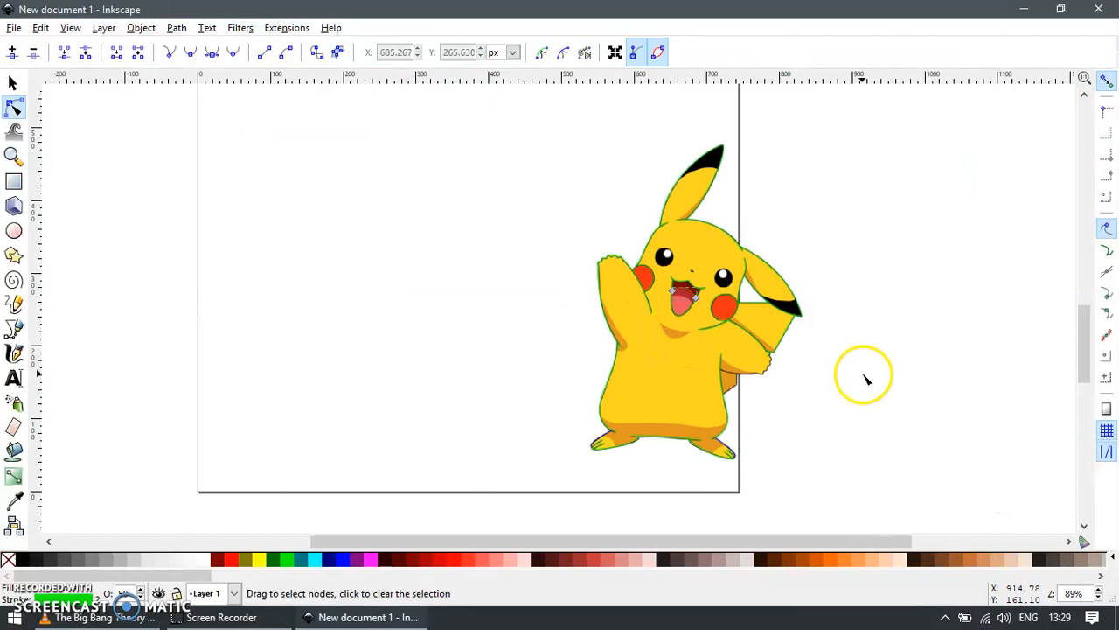
key("z")
left_click_drag(682, 339, 762, 412)
key("s")
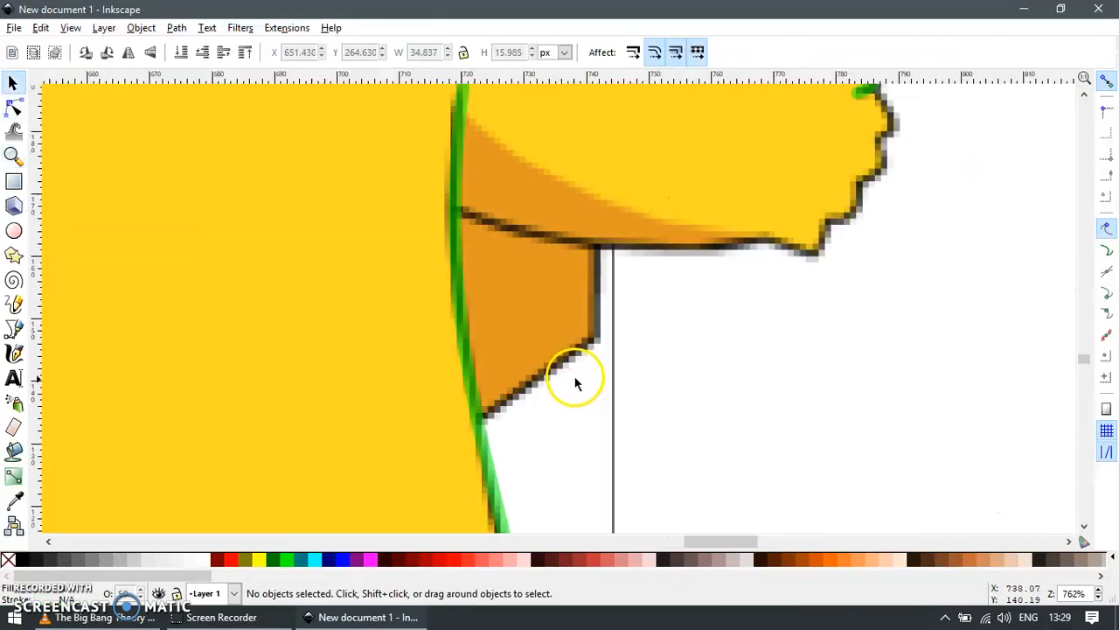
key("b")
left_click(480, 418)
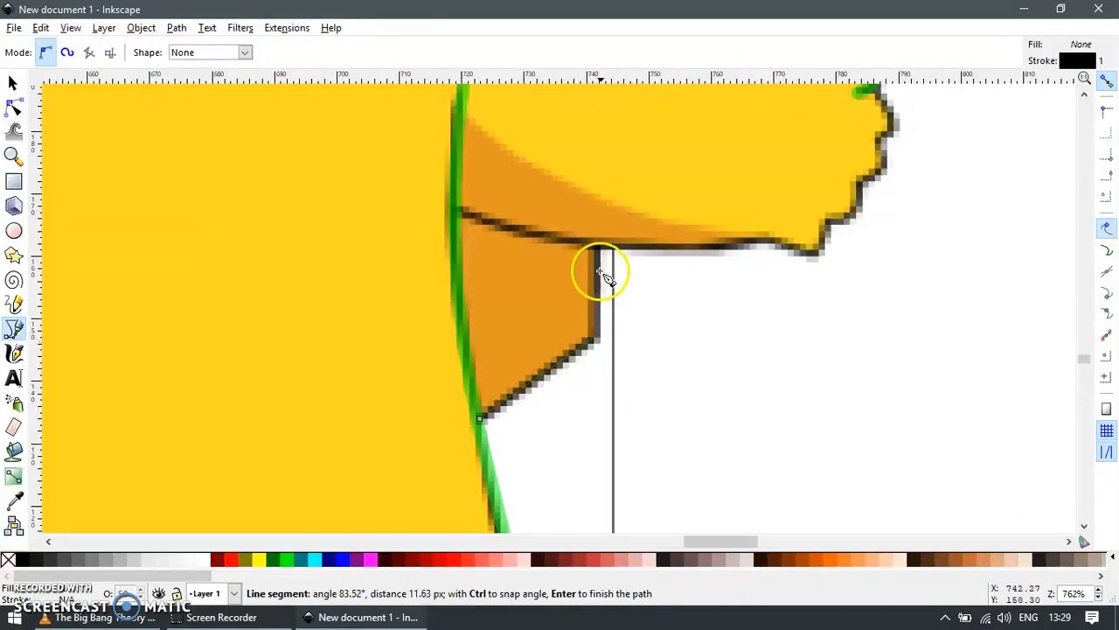
key("Return")
key("s")
key("ctrl+shift+v")
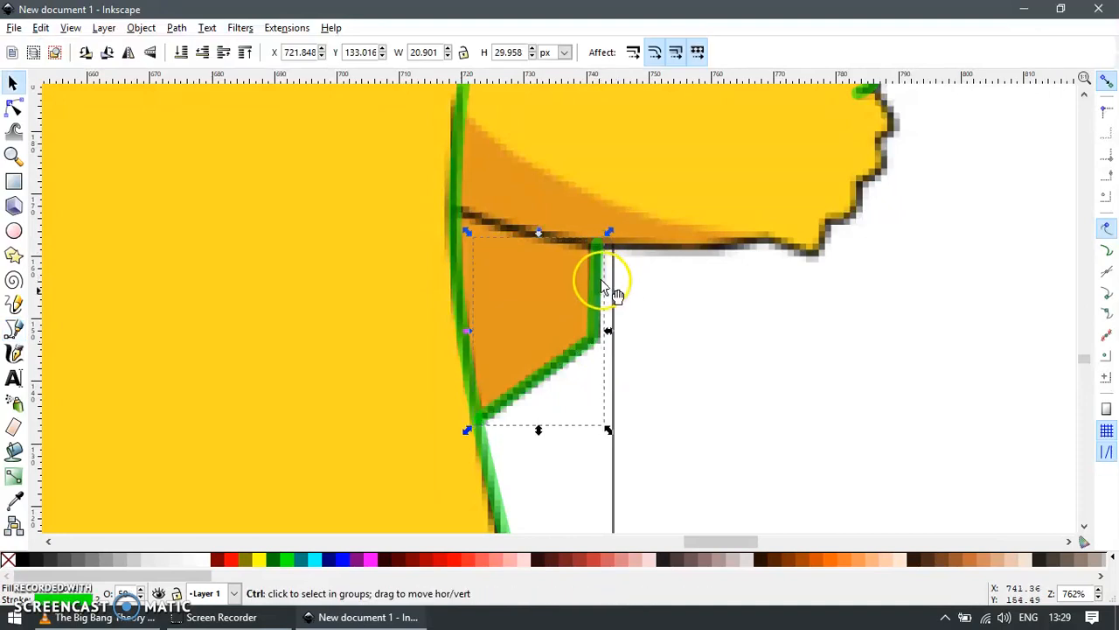
Move the lower tail path's top end node onto the black line of the arm's underside.
scroll(592, 297, "up", 2)
key("n")
left_click_drag(606, 278, 595, 285)
left_click_drag(644, 317, 535, 421)
scroll(553, 418, "down", 1)
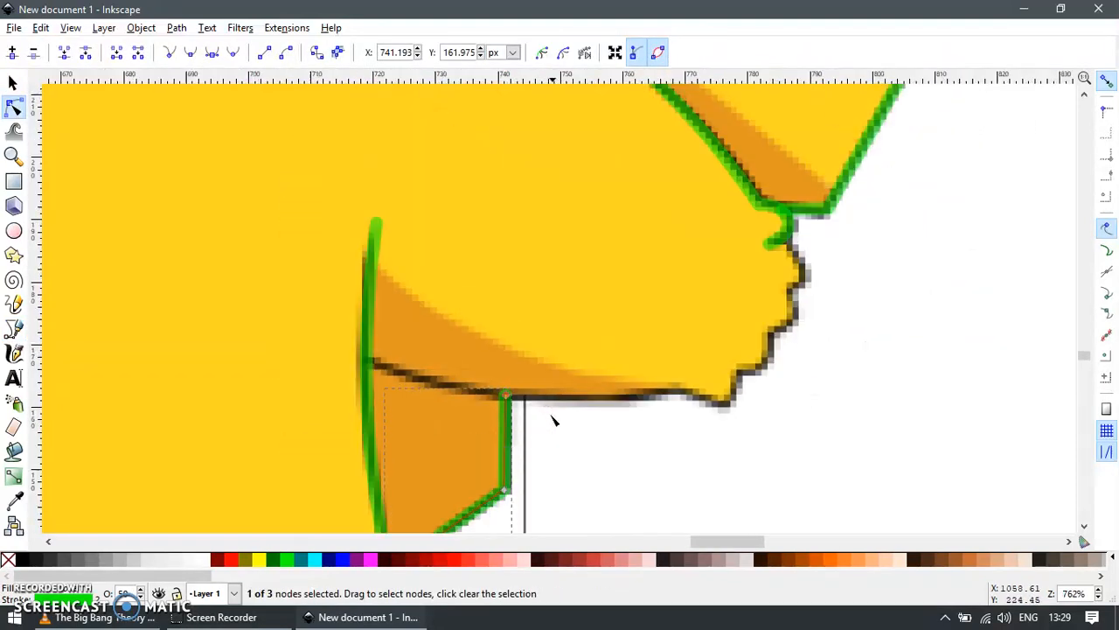
Draw a six-node open path from the body outline along the right arm's underside and around the fingers, in the green stroke style.
key("z")
left_click_drag(322, 170, 752, 421)
key("b")
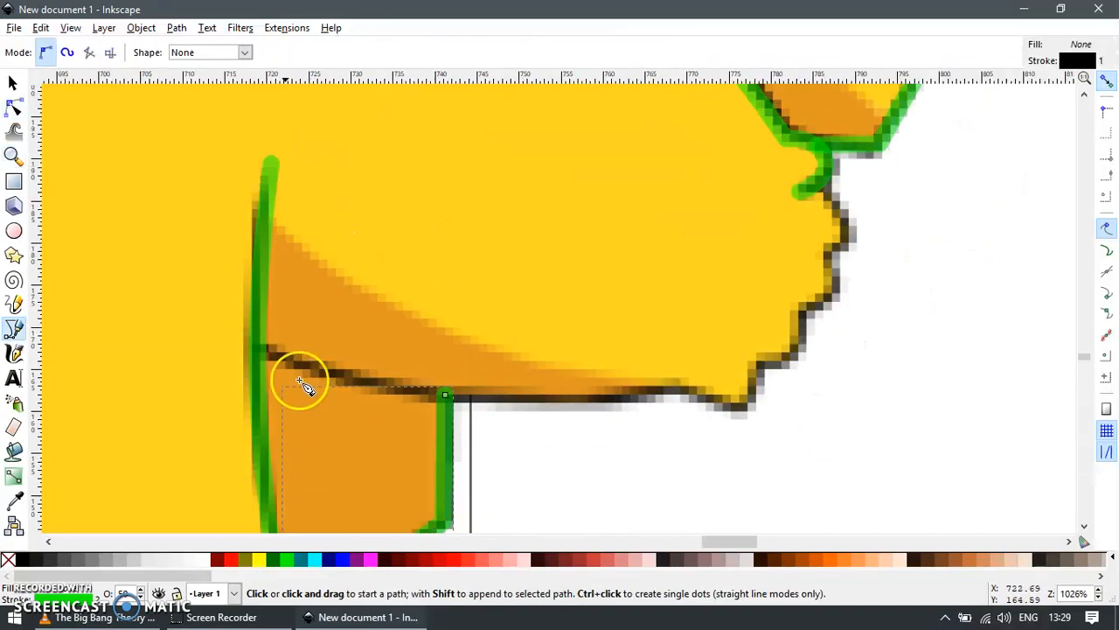
left_click(260, 349)
left_click(681, 384)
left_click(762, 364)
left_click(835, 254)
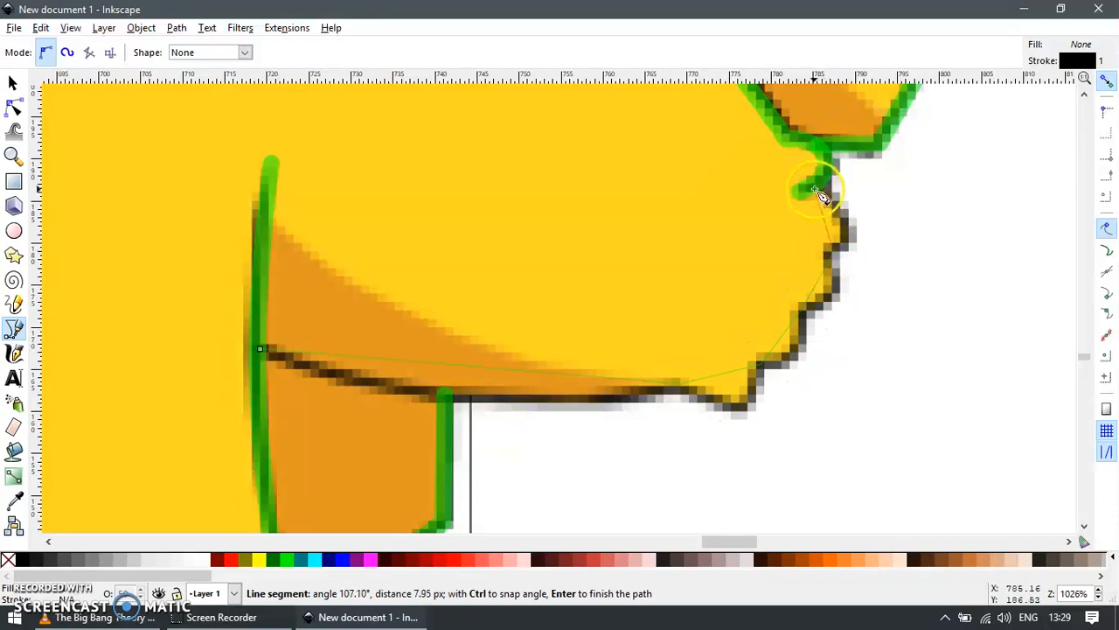
double_click(815, 185)
key("s")
key("ctrl+shift+v")
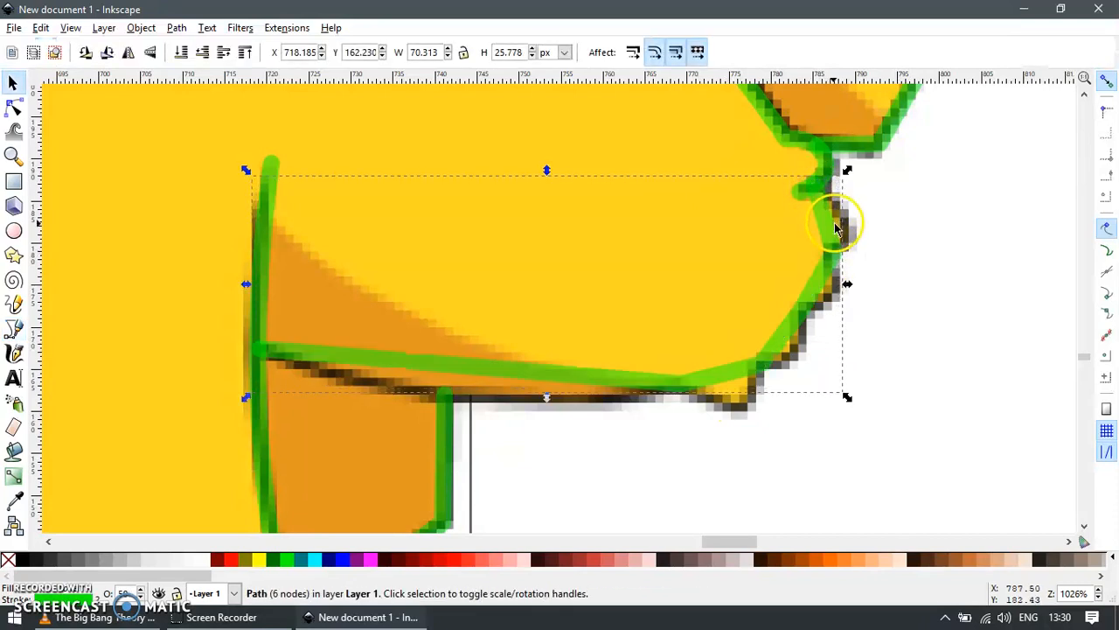
Move the right arm path's upper end node onto the green outline at the top of the hand.
scroll(823, 167, "up", 4)
key("n")
left_click_drag(790, 250, 803, 252)
scroll(769, 320, "down", 6)
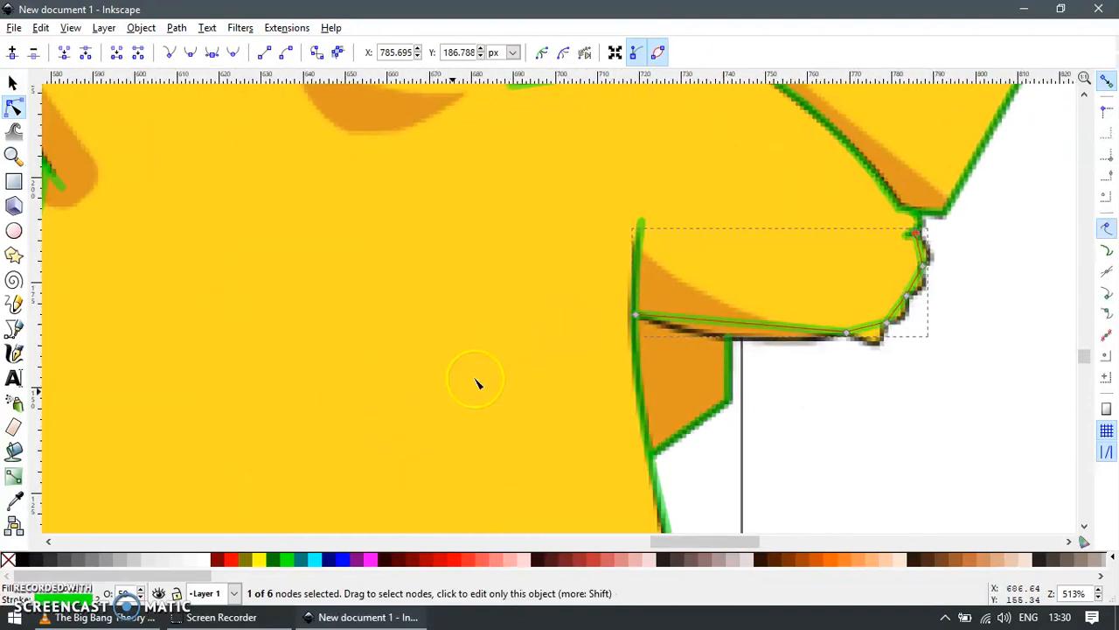
Curve the right arm path's long underside segment to follow the black line from the body outline to the hand.
key("z")
scroll(631, 324, "up", 6)
key("s")
key("n")
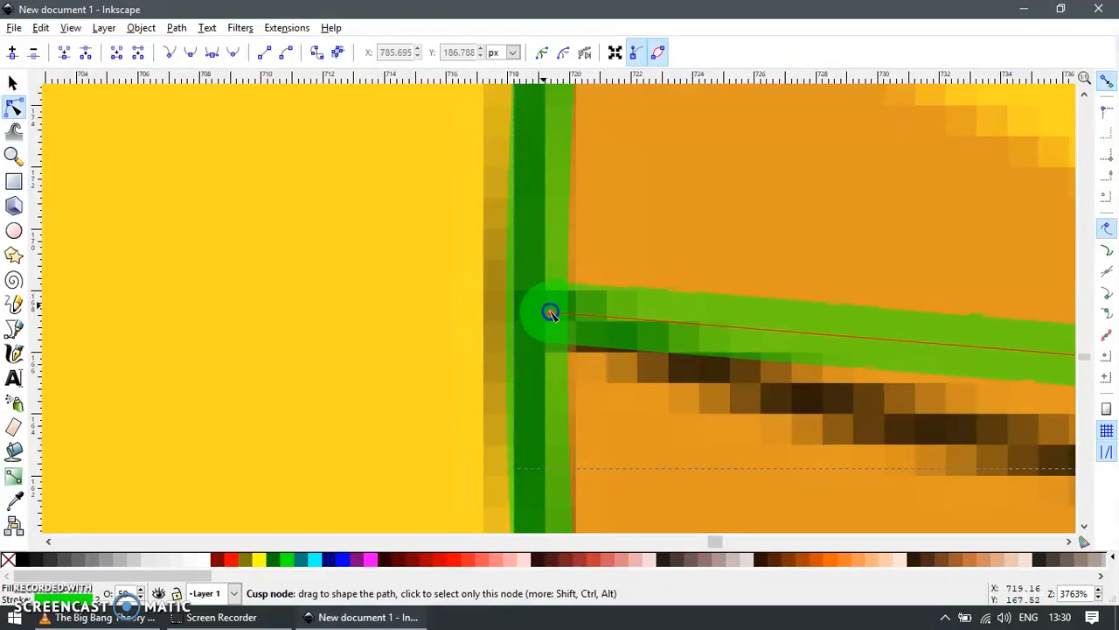
left_click(549, 312)
scroll(666, 288, "down", 4)
key("z")
left_click_drag(524, 198, 1057, 415)
key("s")
key("n")
left_click_drag(650, 312, 632, 360)
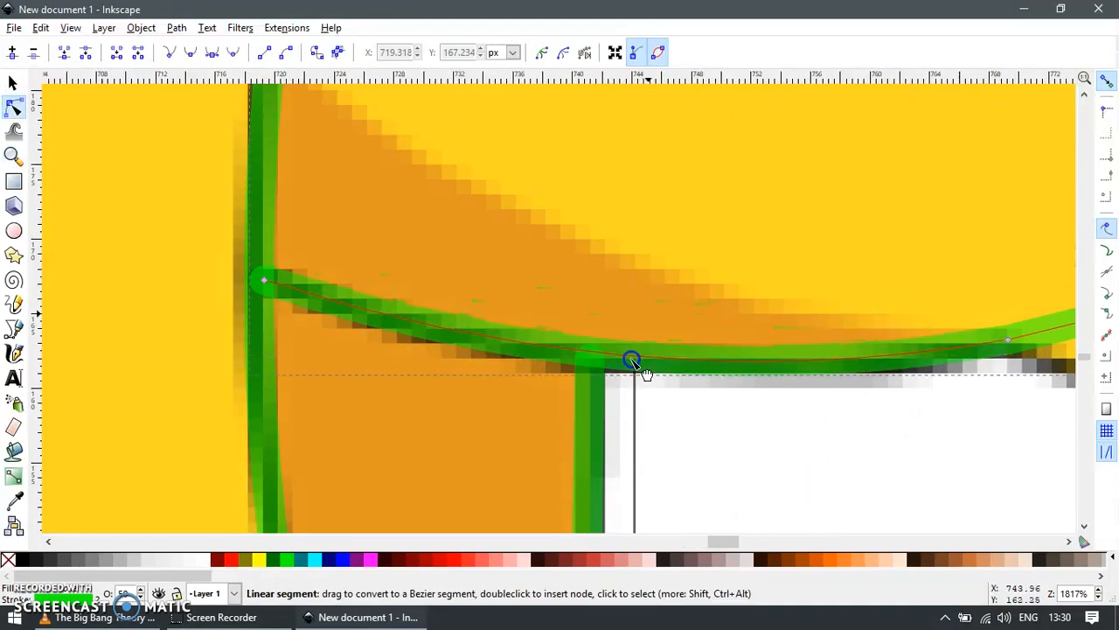
left_click_drag(826, 389, 530, 432)
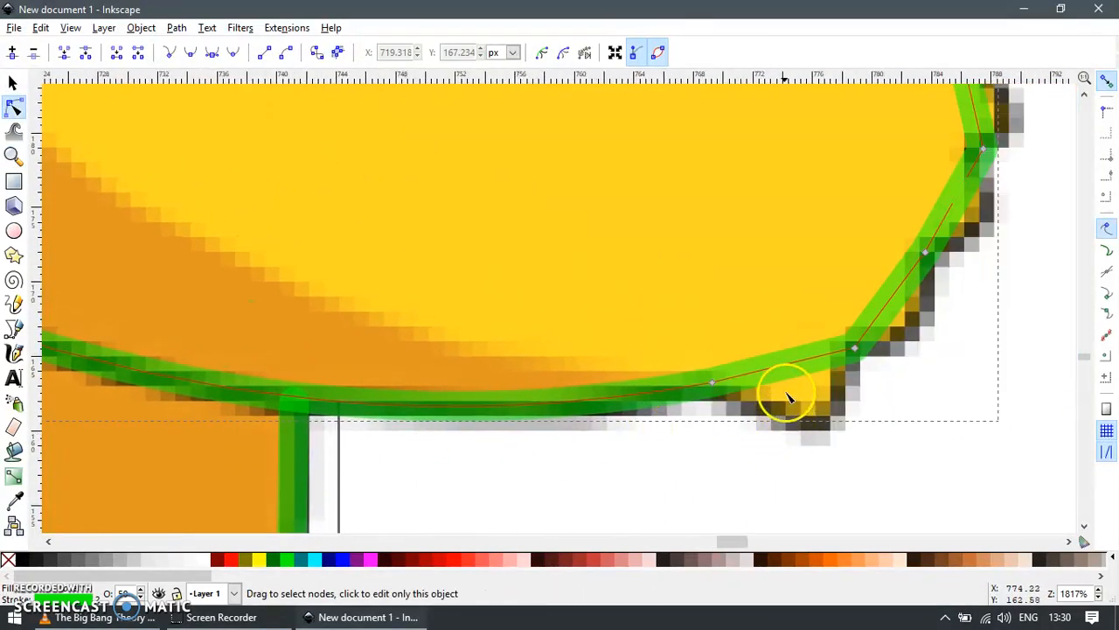
Bend the right arm path's segments around the fingers outward to match the rounded fingertips, and deselect the path.
left_click_drag(794, 370, 829, 424)
left_click_drag(997, 361, 877, 412)
left_click_drag(772, 358, 789, 373)
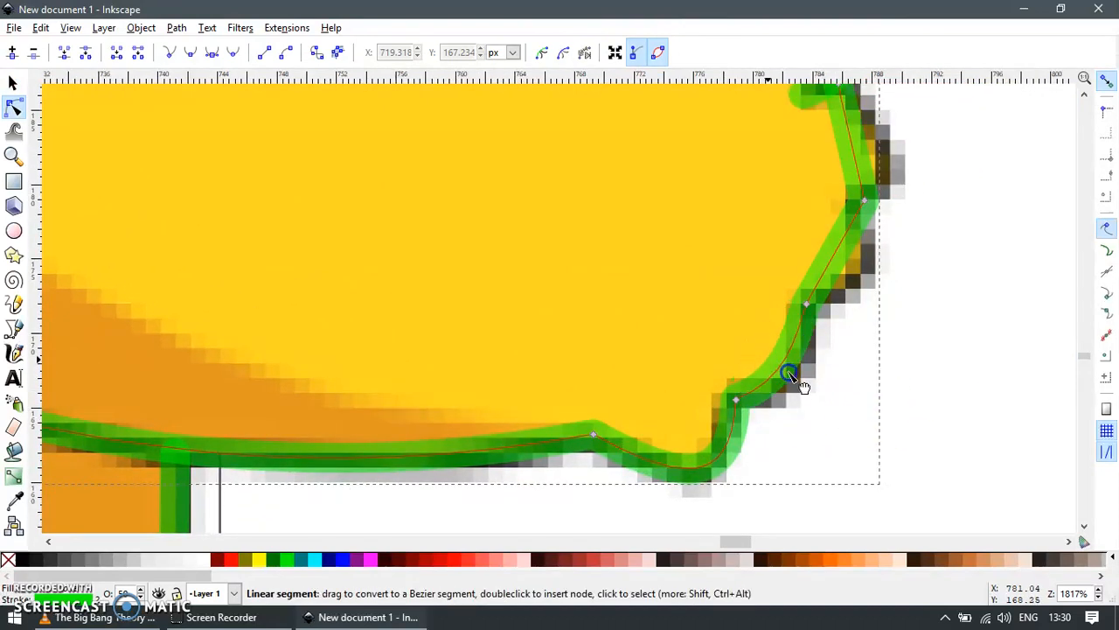
left_click_drag(876, 330, 825, 407)
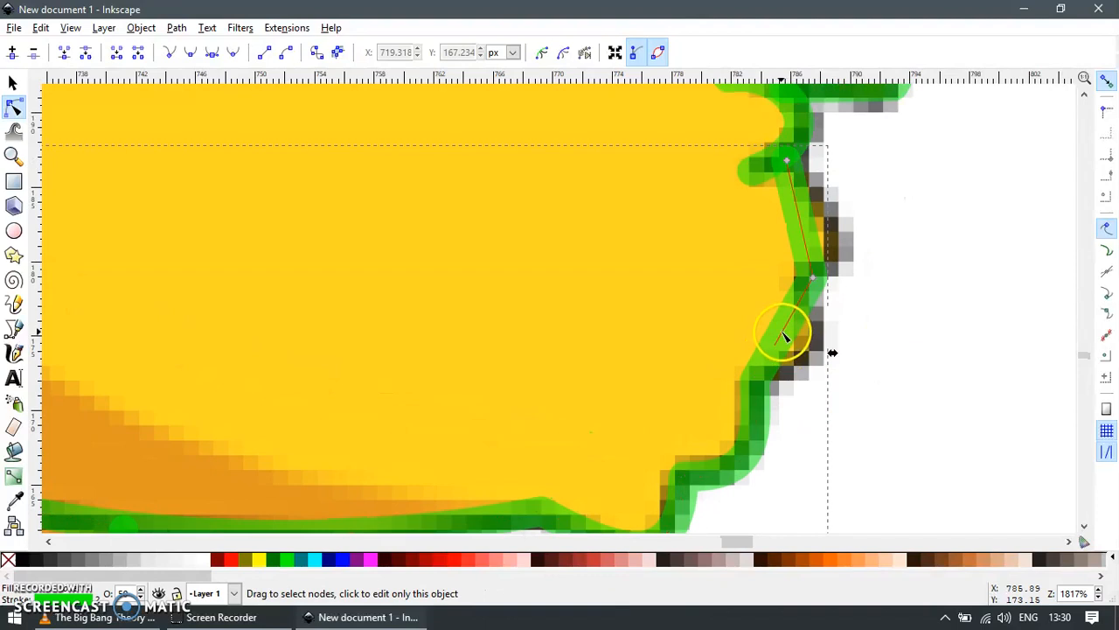
left_click_drag(785, 336, 804, 343)
left_click_drag(813, 242, 842, 237)
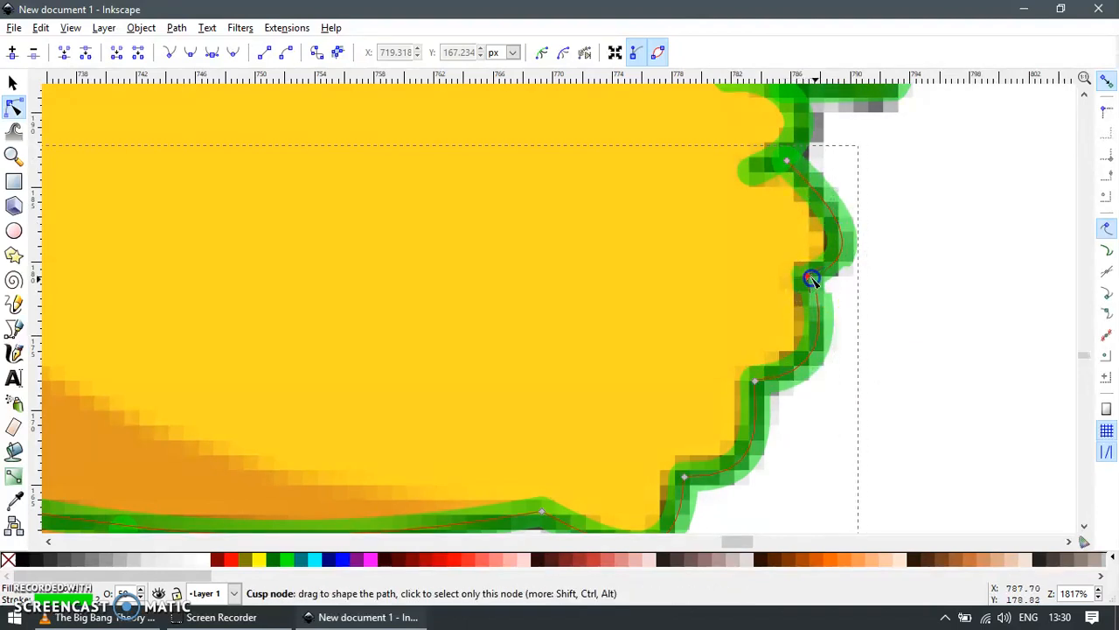
scroll(582, 302, "down", 9)
key("s")
left_click(730, 289)
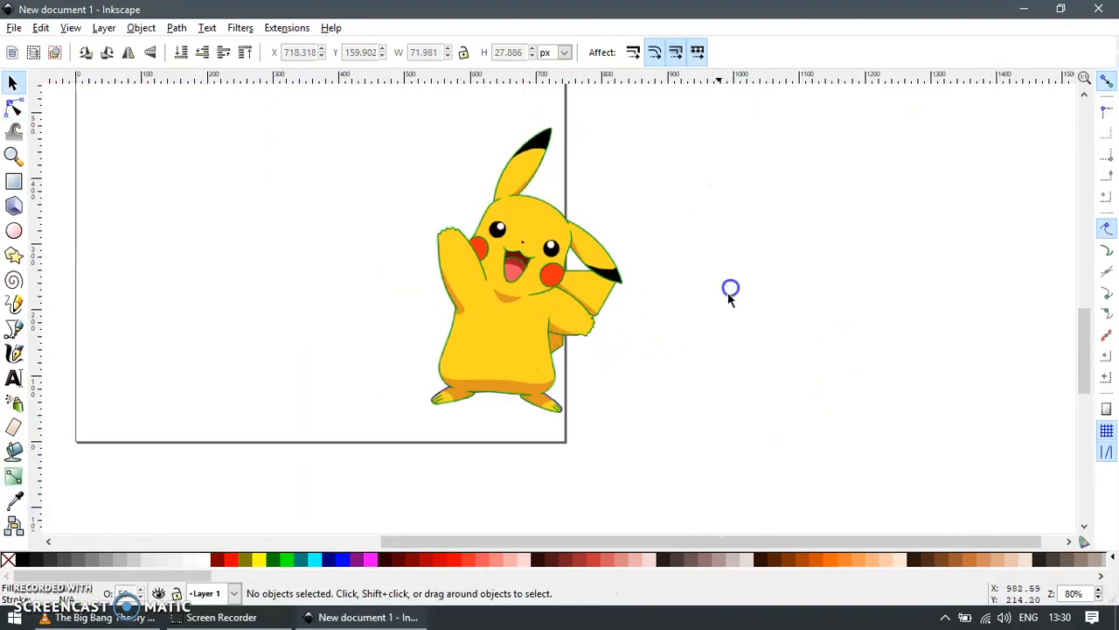
Move the Pikachu image horizontally away from the traced outlines so the two stand side by side.
left_click_drag(518, 347, 600, 403)
key("ctrl+z")
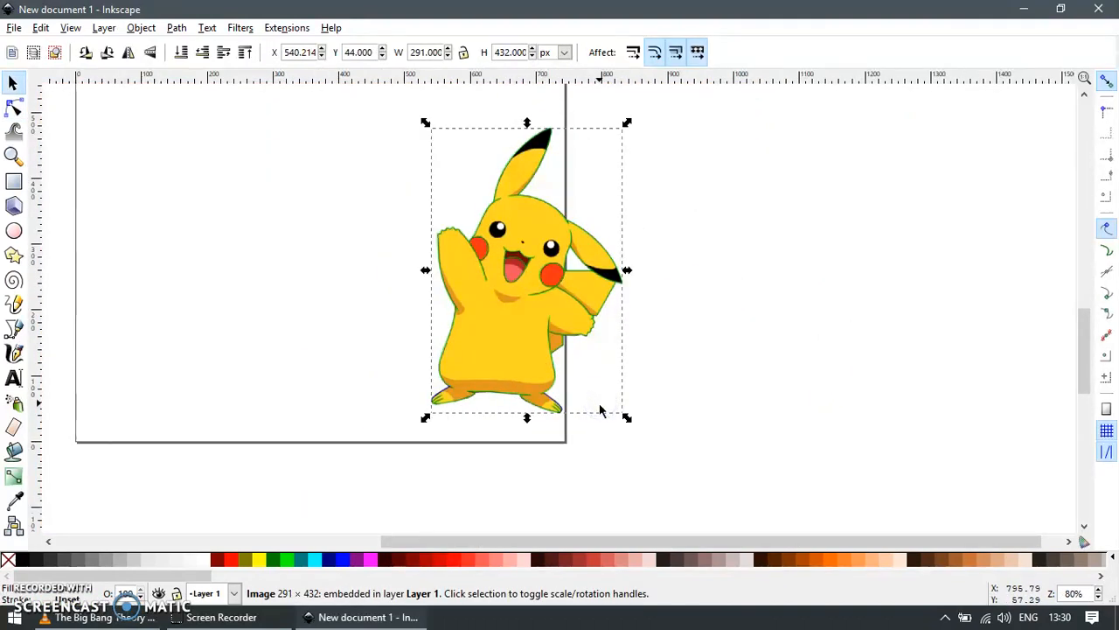
left_click_drag(492, 345, 264, 345)
left_click(665, 229)
Move the Pikachu image and the traced outlines together off the page to the empty canvas on its right.
key("minus")
left_click_drag(615, 184, 223, 441)
left_click_drag(342, 379, 617, 305)
left_click(692, 426)
scroll(680, 426, "right", 3)
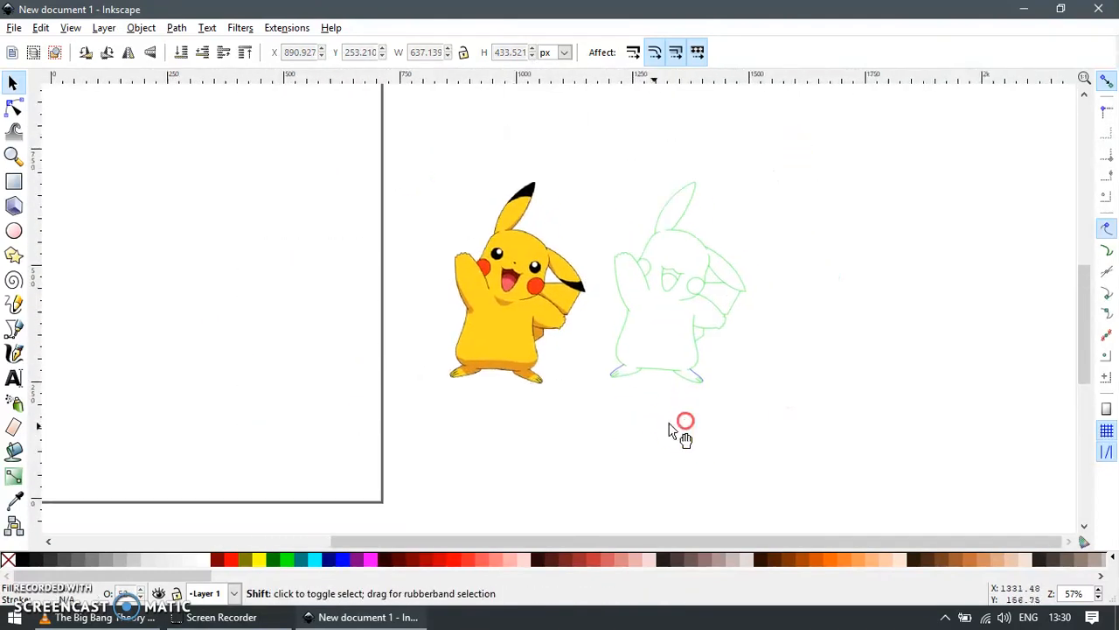
Give all the traced outline paths a black stroke and set their opacity to 100.
left_click_drag(584, 159, 836, 419)
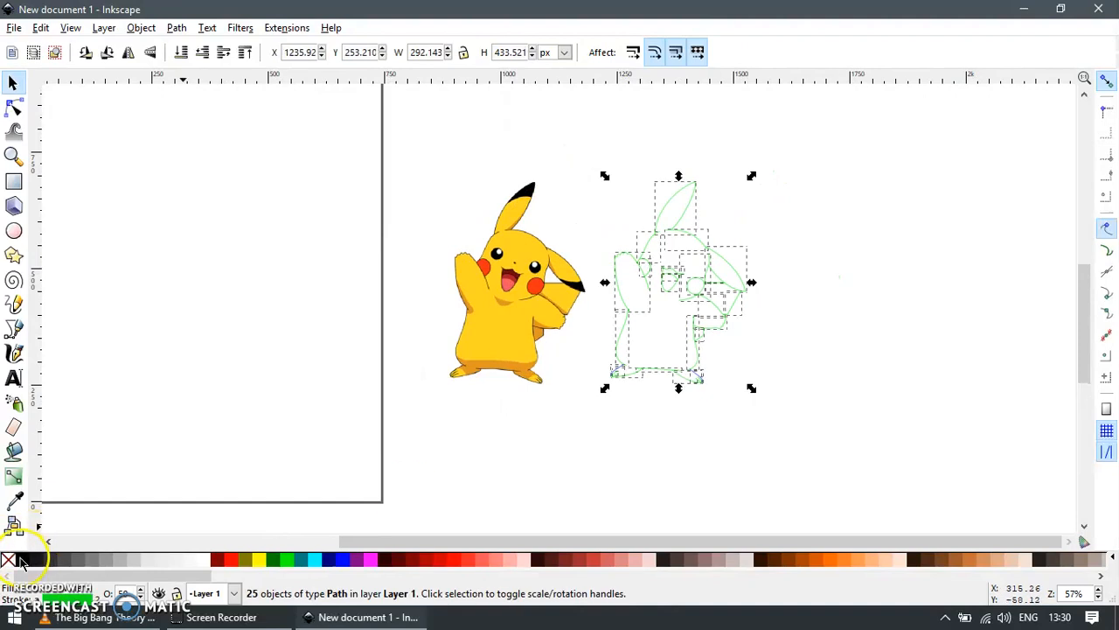
left_click(21, 560, "shift")
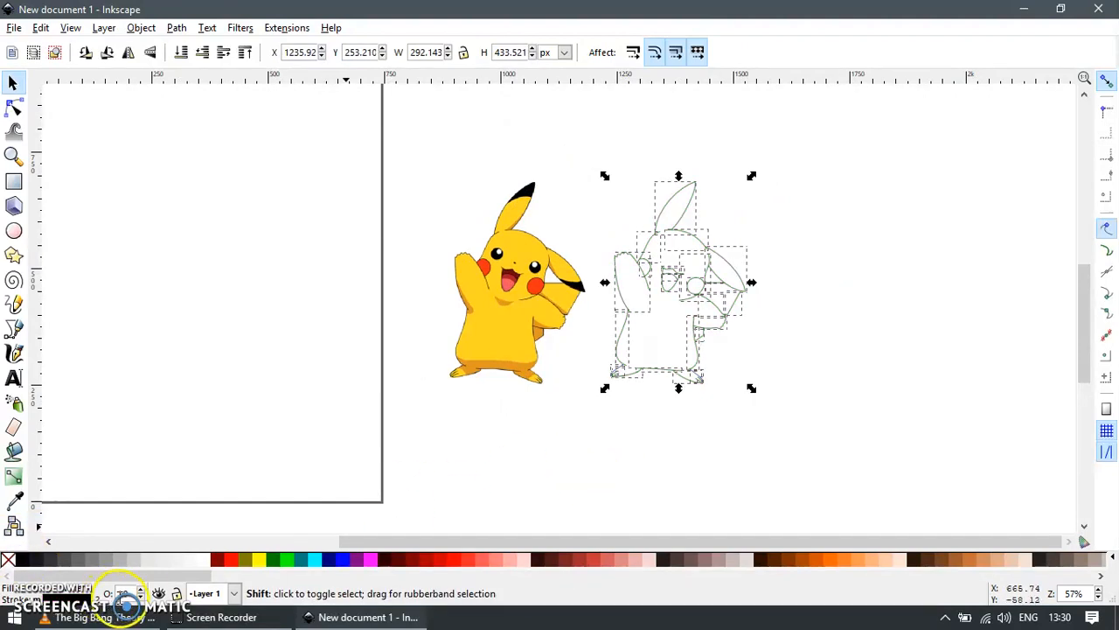
type("100")
key("Return")
left_click(624, 425)
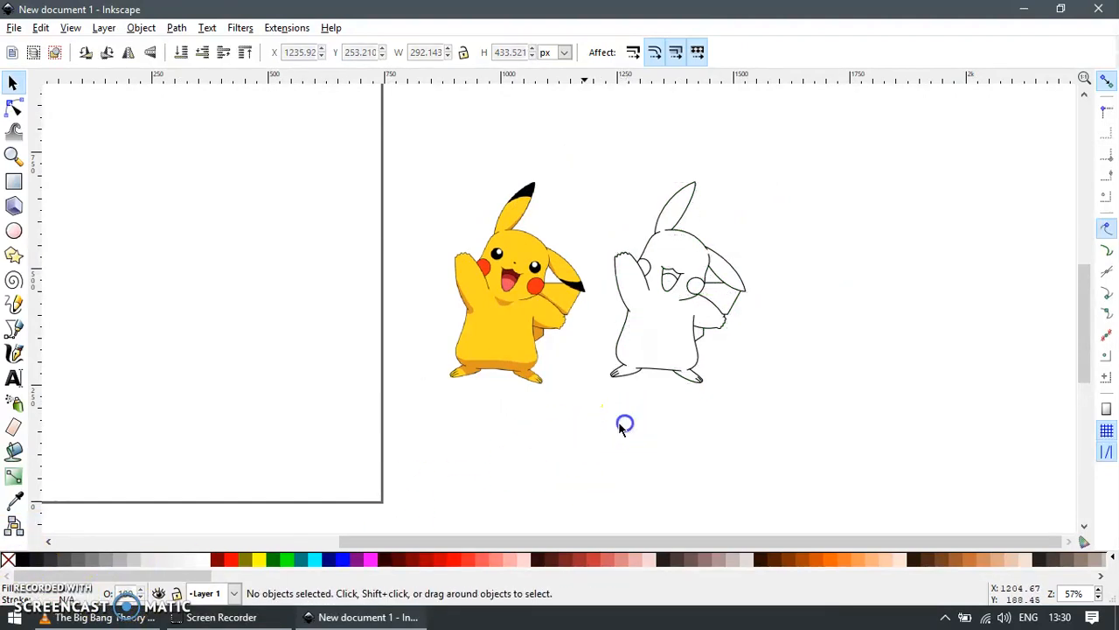
Draw a circle about 60 px wide beside the outlines, without a stroke and filled with the body yellow sampled from the image.
key("z")
left_click_drag(392, 140, 804, 407)
key("e")
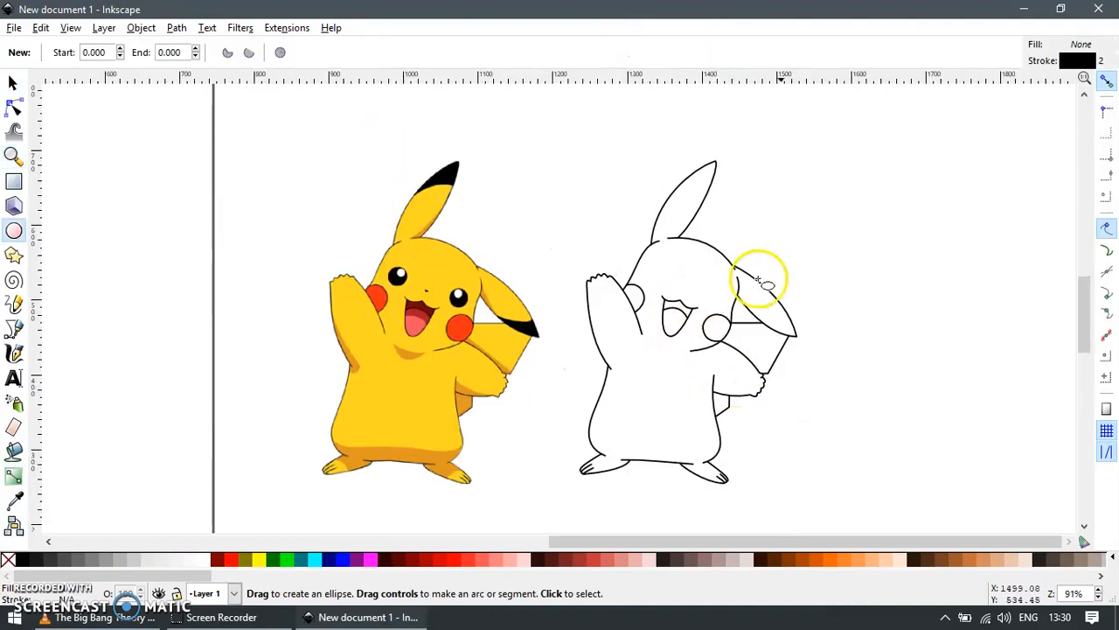
left_click_drag(847, 208, 891, 253)
key("s")
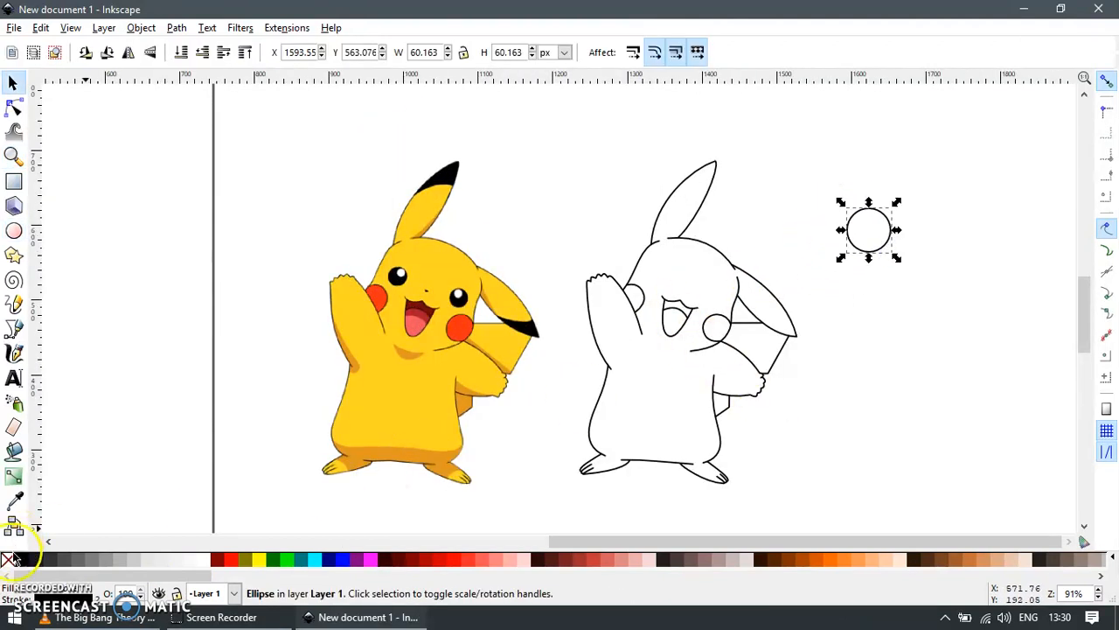
left_click(9, 558, "shift")
key("d")
left_click(474, 252)
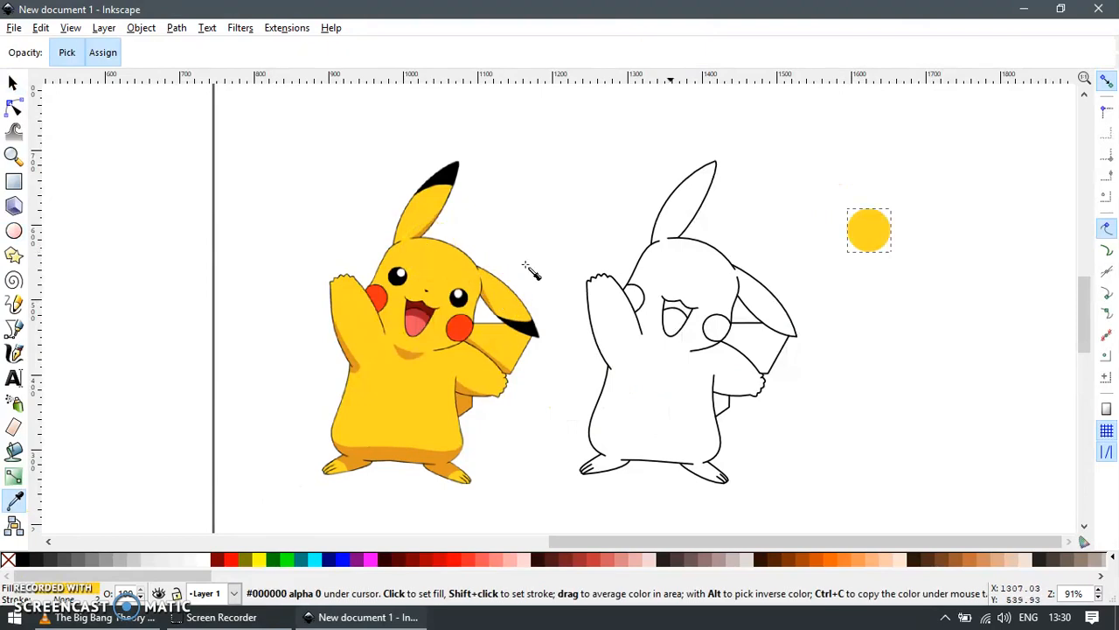
Duplicate the yellow circle below itself and fill the copy with the orange shade sampled from under the chin.
key("s")
key("ctrl+d")
left_click_drag(874, 238, 884, 288)
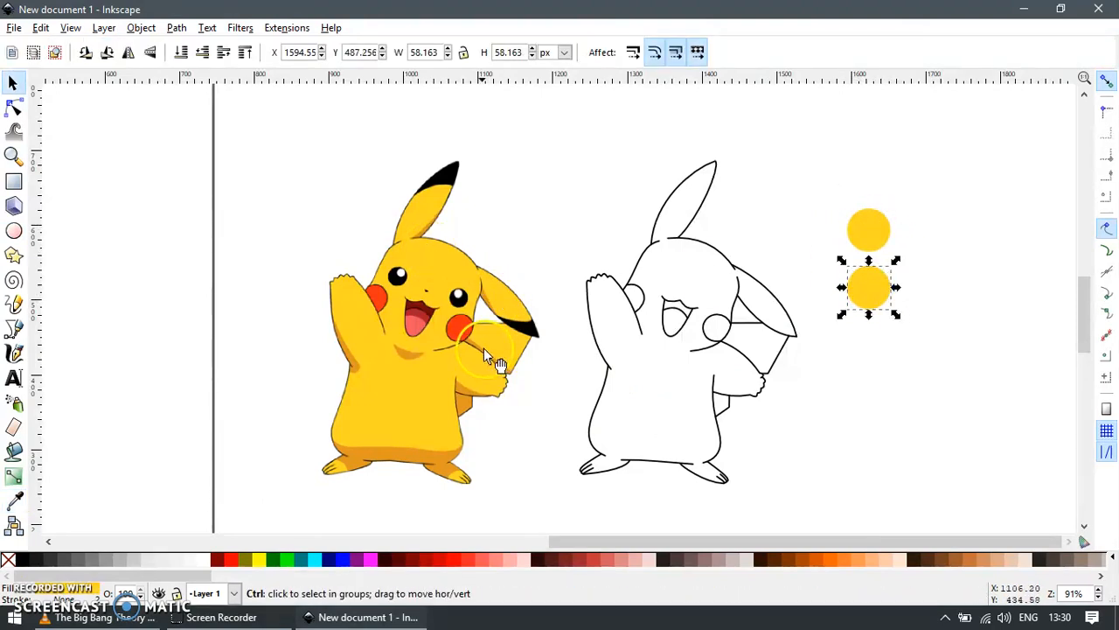
scroll(402, 358, "up", 1)
key("d")
left_click(407, 354)
scroll(900, 354, "down", 1)
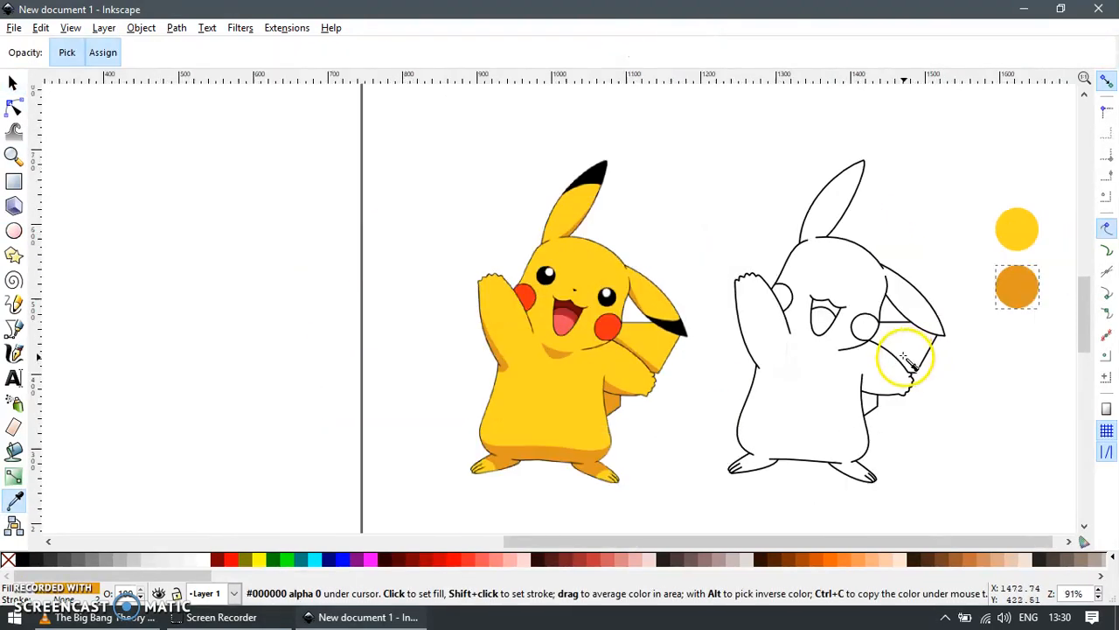
Duplicate the yellow and orange swatches beneath the originals and add one more orange copy at the end of the column.
key("s")
left_click(1023, 231, "shift")
key("ctrl+d")
left_click_drag(1024, 290, 1024, 392)
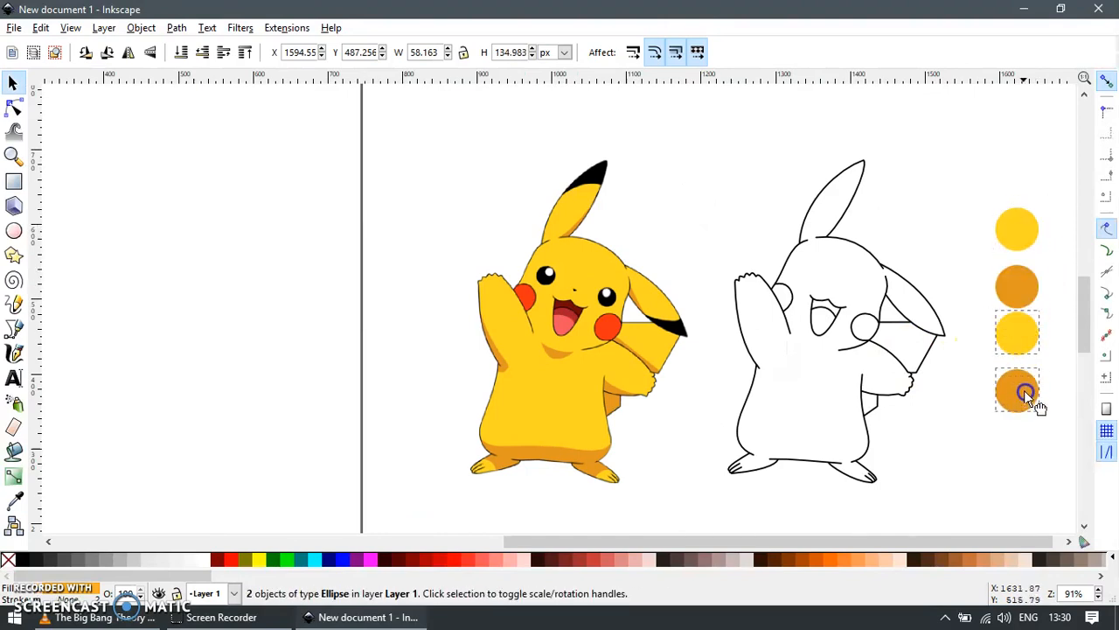
left_click(1052, 482)
left_click(1025, 425)
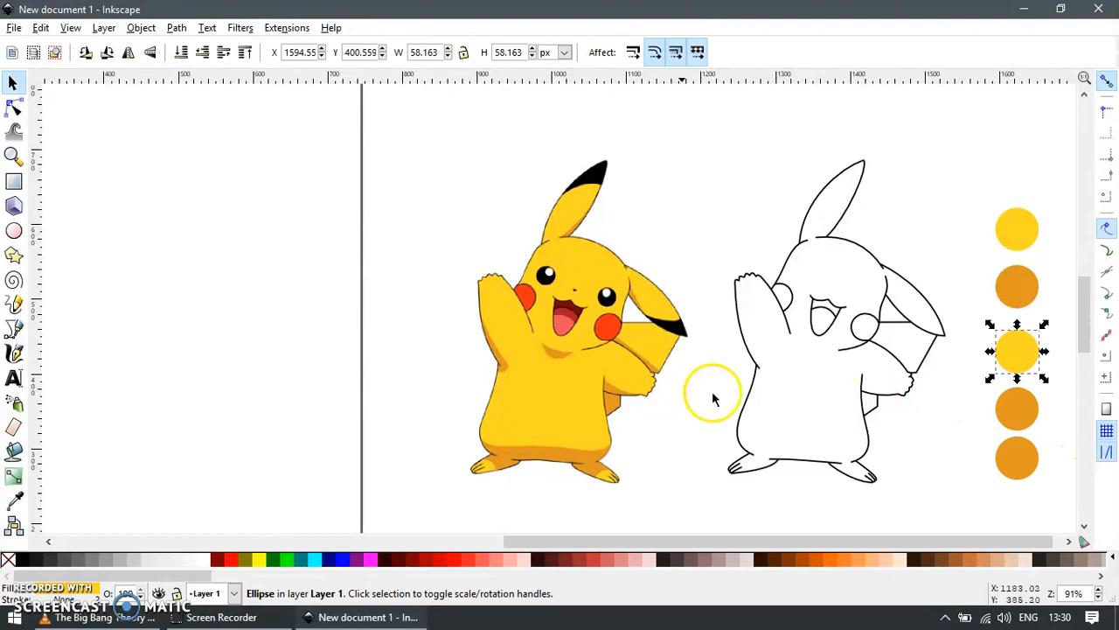
Fill the third swatch with the tongue's pink and the fourth with the mouth's medium red, both sampled from the image.
key("d")
left_click(560, 328)
key("s")
key("d")
left_click(565, 313)
key("s")
Fill the fifth swatch with the dark red sampled from the inside of the mouth.
left_click(1021, 463)
key("d")
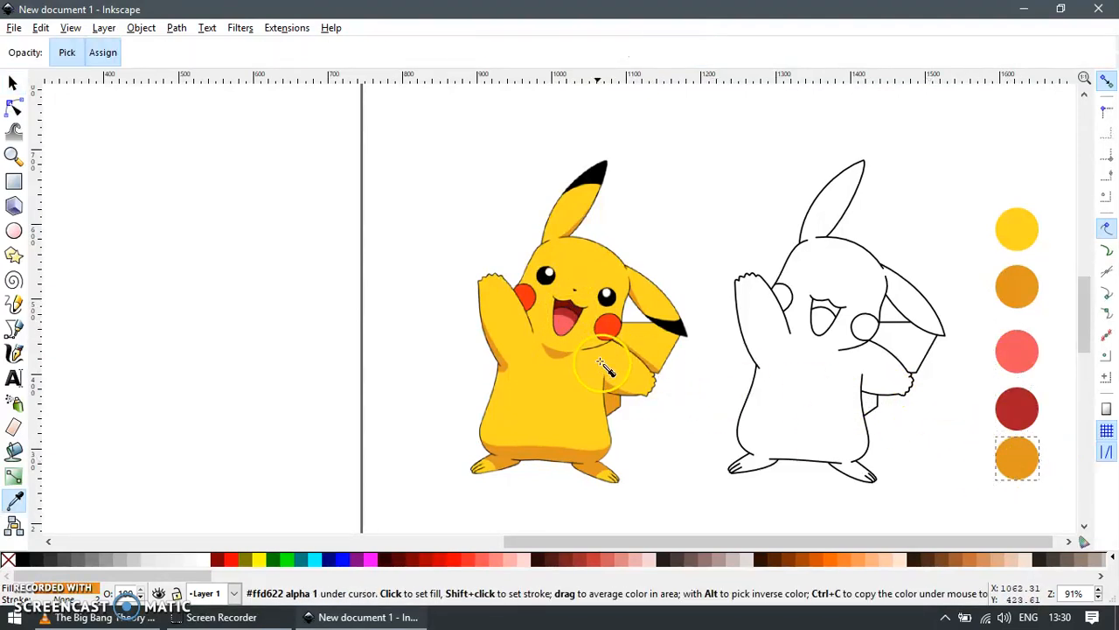
left_click(570, 306)
key("s")
left_click(946, 455)
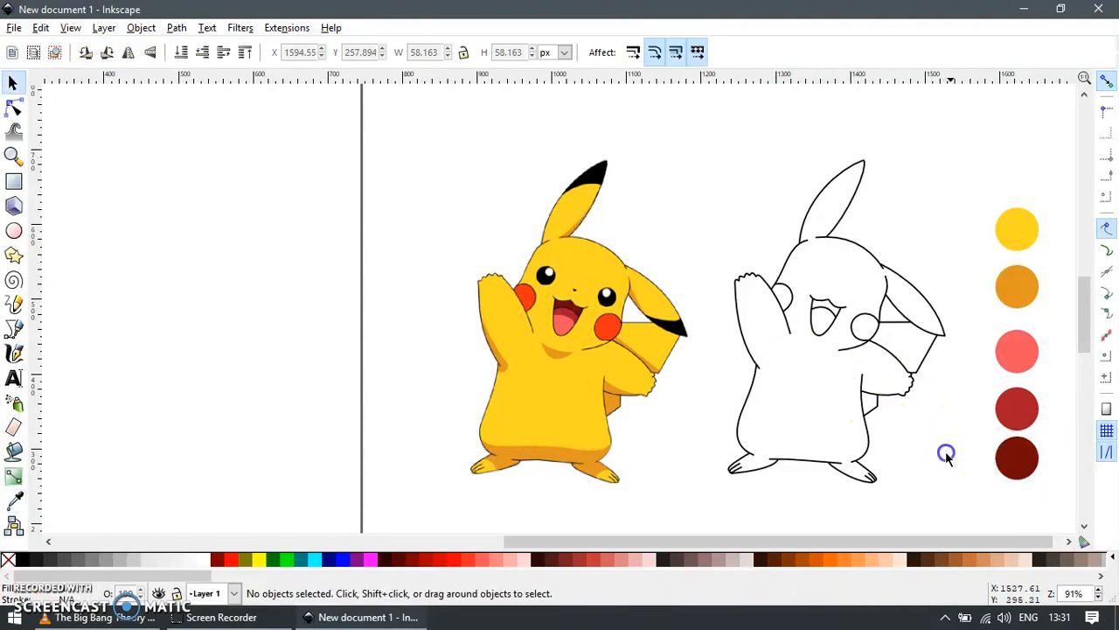
Duplicate the dark red swatch below itself and fill the copy with the red-orange sampled from the cheek.
left_click(1032, 468)
key("ctrl+d")
left_click_drag(1033, 471, 1046, 524)
key("d")
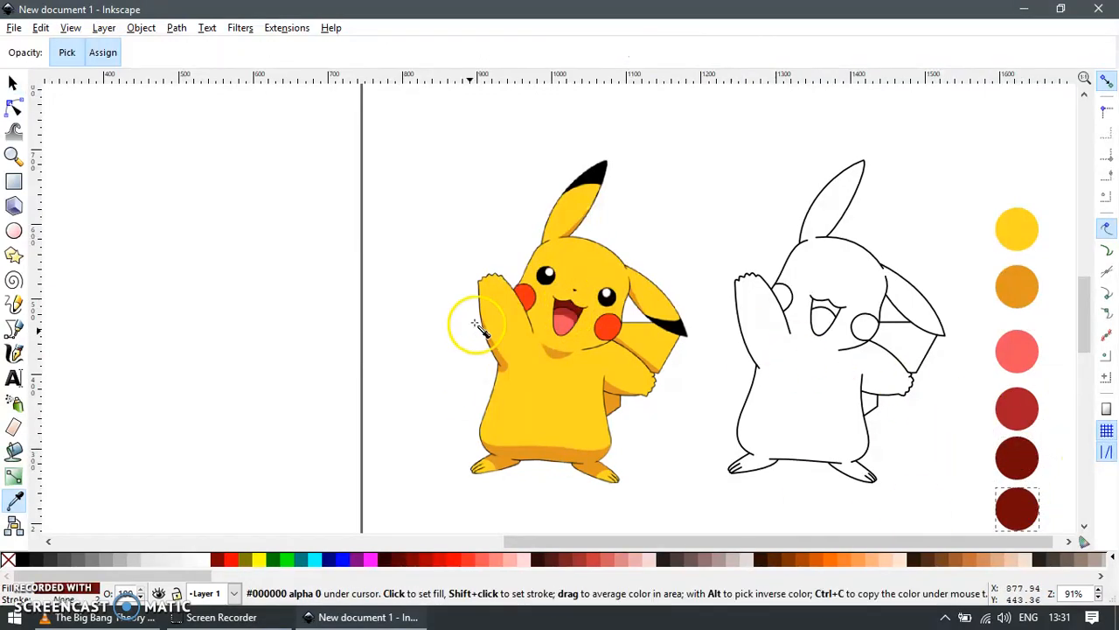
left_click(523, 296)
key("s")
Duplicate the red-orange swatch below itself and fill the copy with the black sampled from the ear tip.
left_click_drag(916, 377, 753, 303)
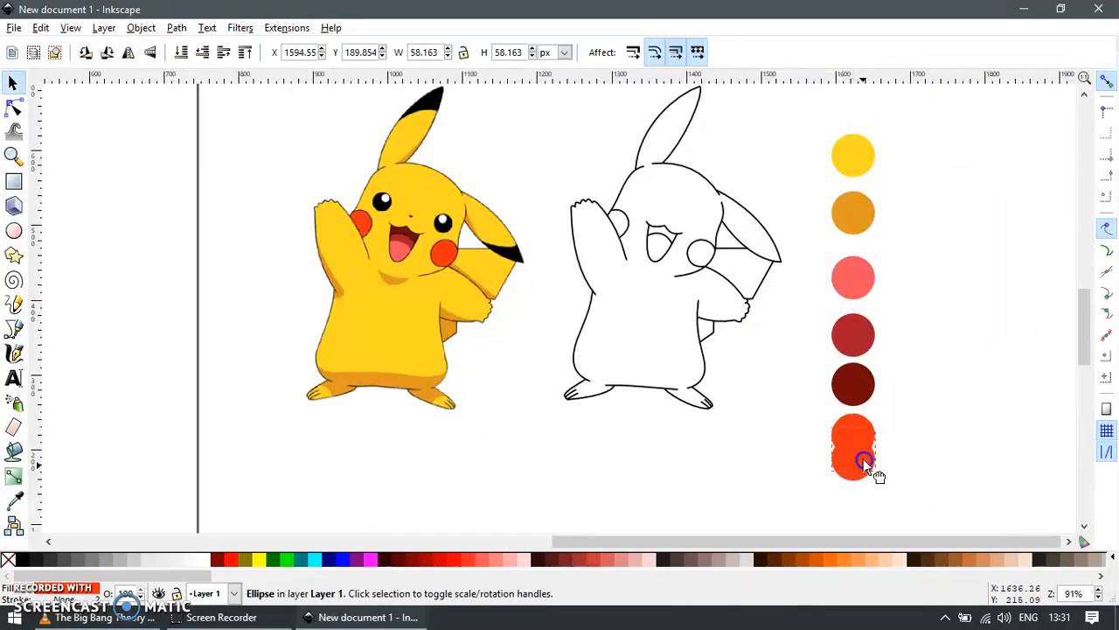
left_click_drag(863, 490, 863, 494)
key("d")
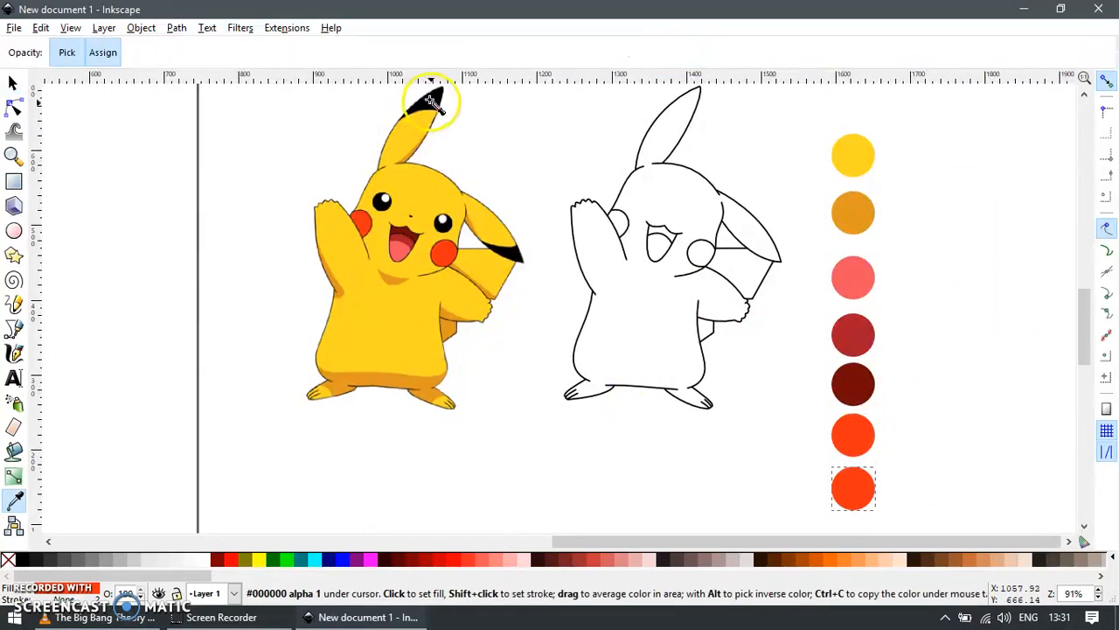
left_click(431, 95)
scroll(762, 257, "down", 2)
key("s")
left_click(787, 404)
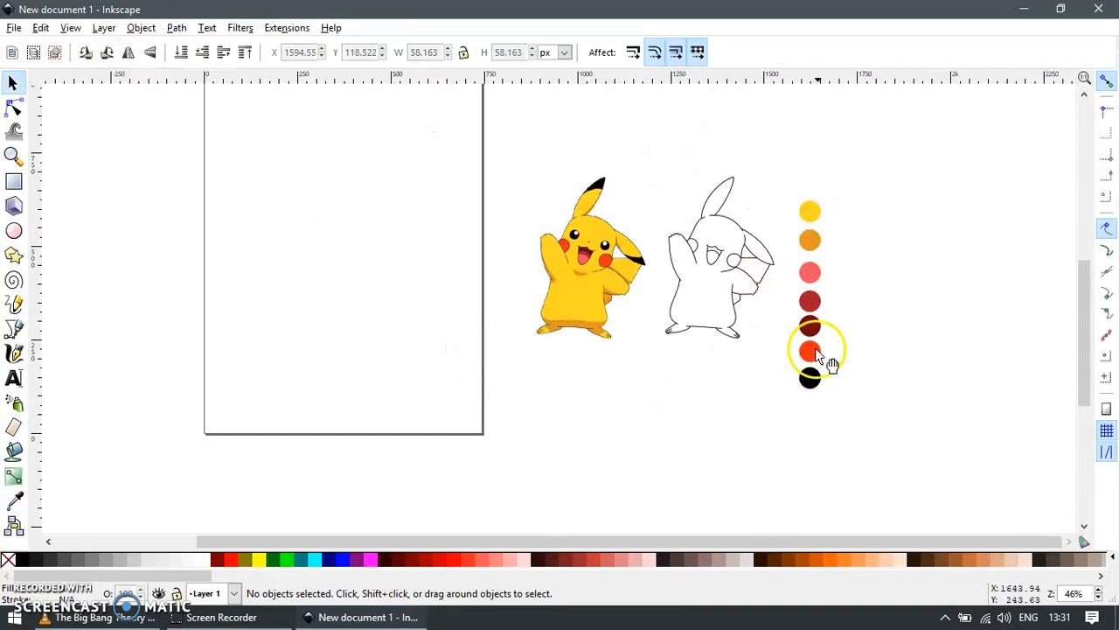
Move the four lowest swatches, from medium red to black, into a second column beside the yellow, orange and pink ones.
left_click_drag(776, 408, 843, 285)
left_click_drag(811, 311, 840, 224)
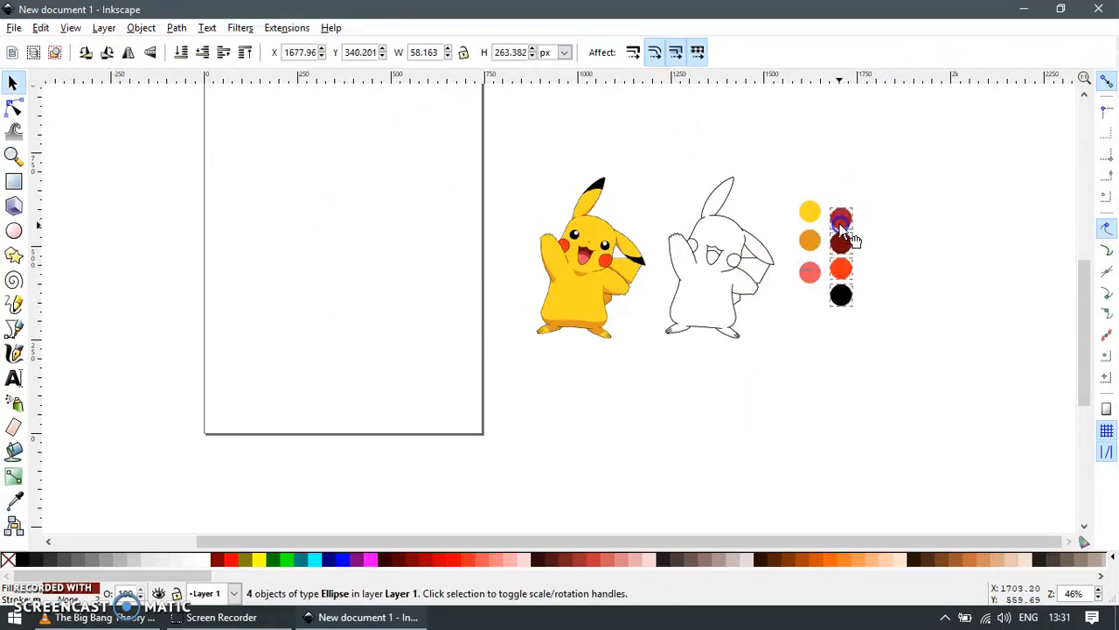
key("z")
left_click_drag(470, 147, 914, 376)
key("s")
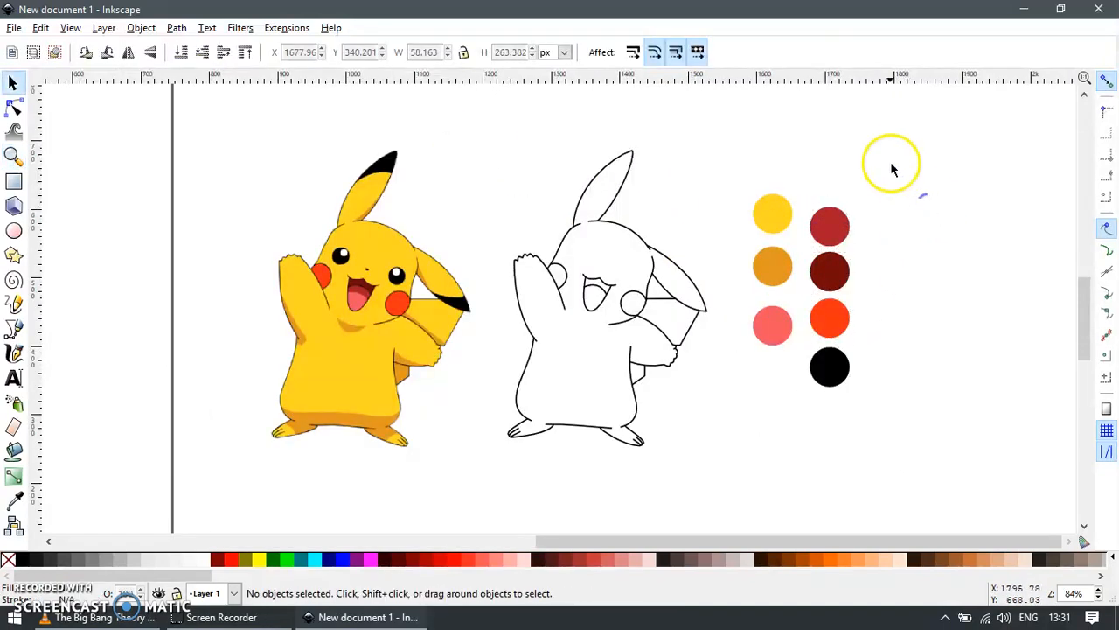
left_click_drag(893, 99, 901, 419)
left_click_drag(868, 194, 794, 420)
Duplicate the black swatch under the pink one and give the copy a white fill and a black stroke.
left_click_drag(825, 361, 768, 367)
key("Escape")
left_click(834, 361)
key("ctrl+d")
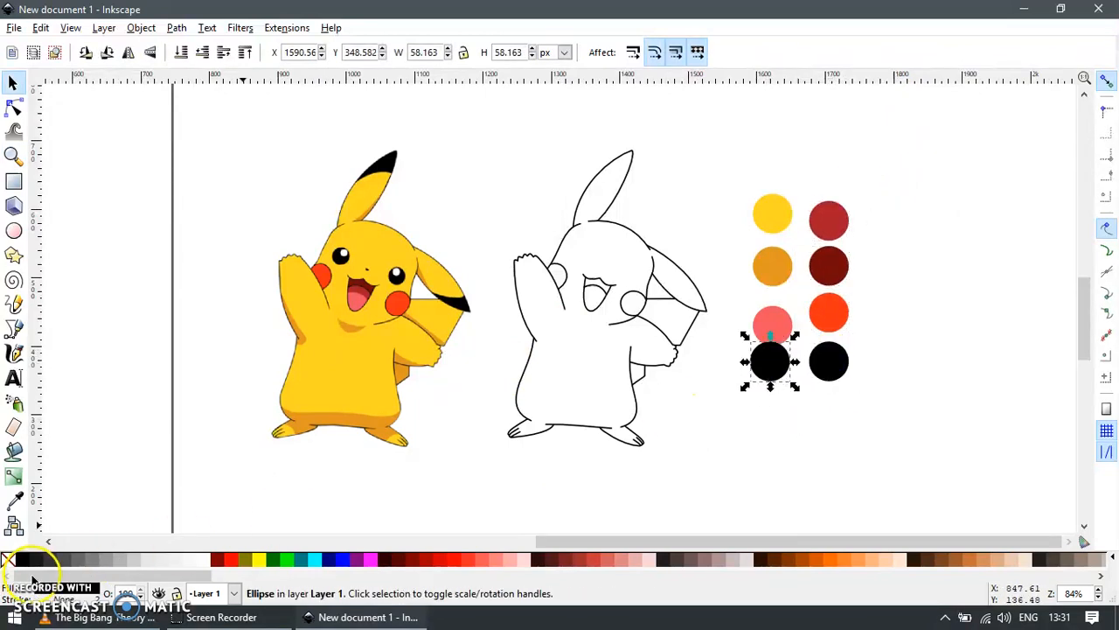
left_click(208, 561)
left_click(29, 560, "shift")
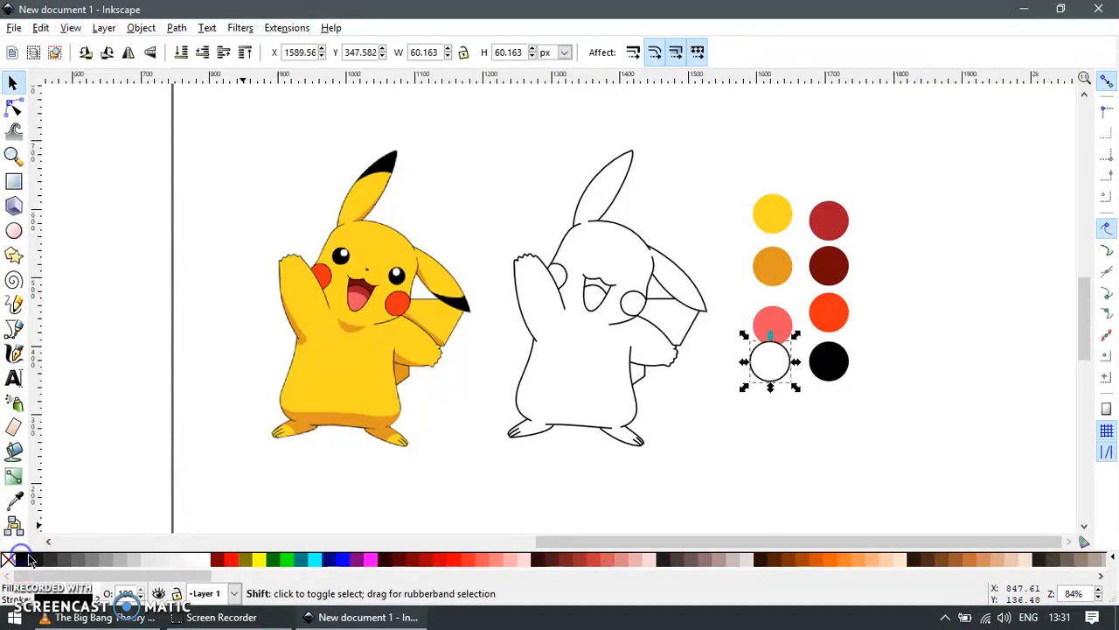
left_click(904, 388)
Distribute the left column's four swatches with equal vertical gaps and centre them on a common vertical axis.
left_click_drag(732, 164, 812, 425)
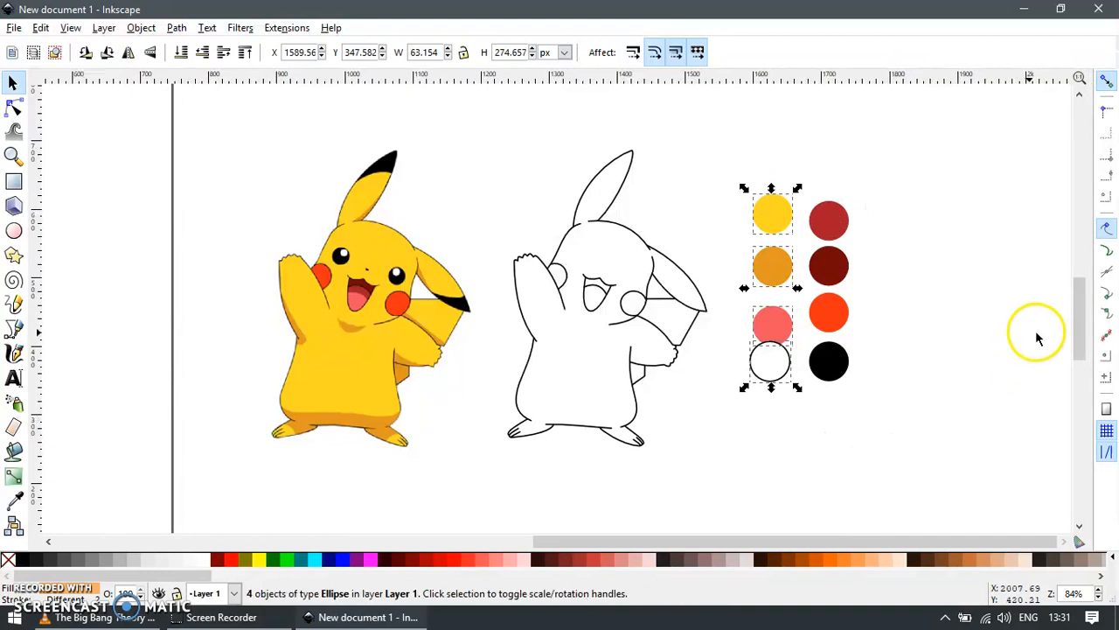
key("ctrl+shift+a")
left_click(971, 256)
left_click(915, 156)
left_click_drag(729, 292, 596, 295)
Align the top edges of the medium red and yellow swatches, relative to the last selected one.
left_click(695, 223)
left_click(638, 217, "shift")
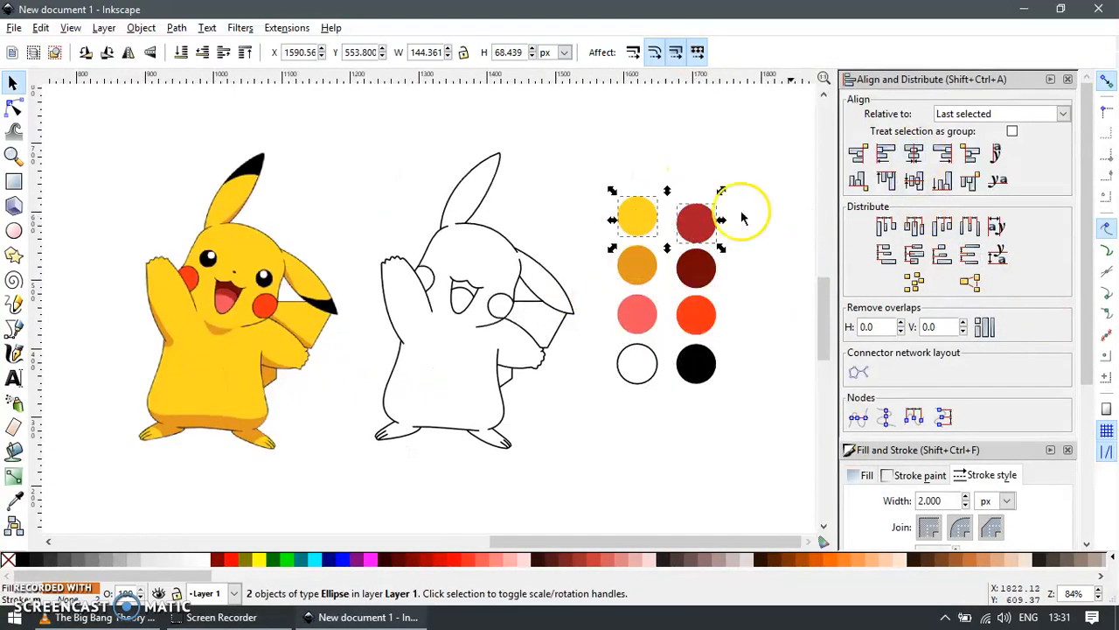
left_click(885, 180)
left_click(739, 176)
Distribute the right column's four swatches with equal vertical gaps and hide the open dialogs.
left_click_drag(667, 399, 667, 397)
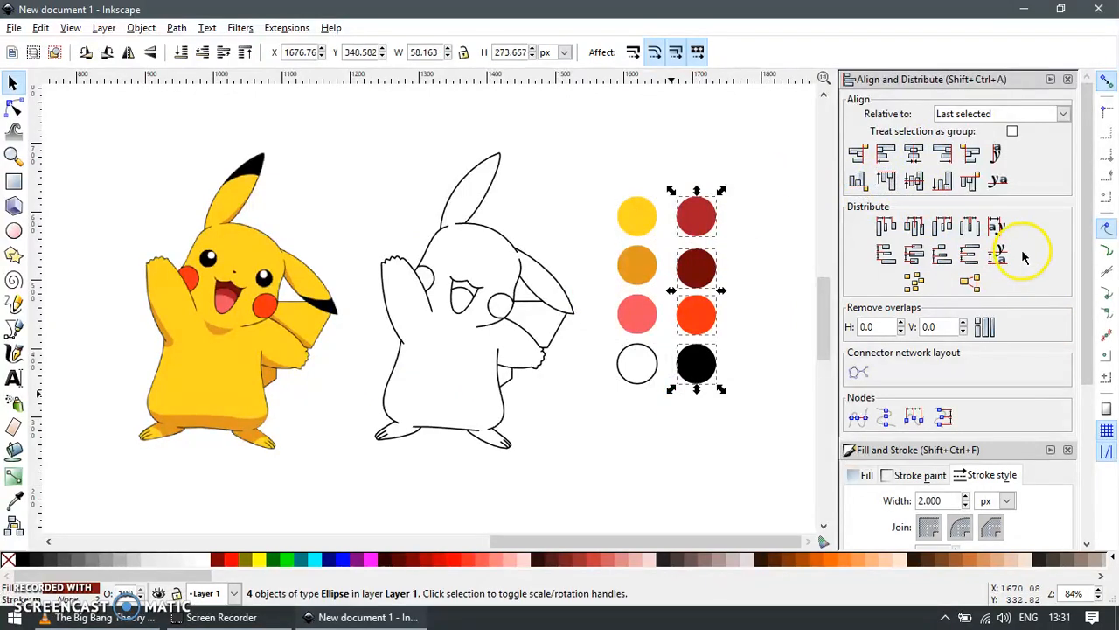
left_click(969, 256)
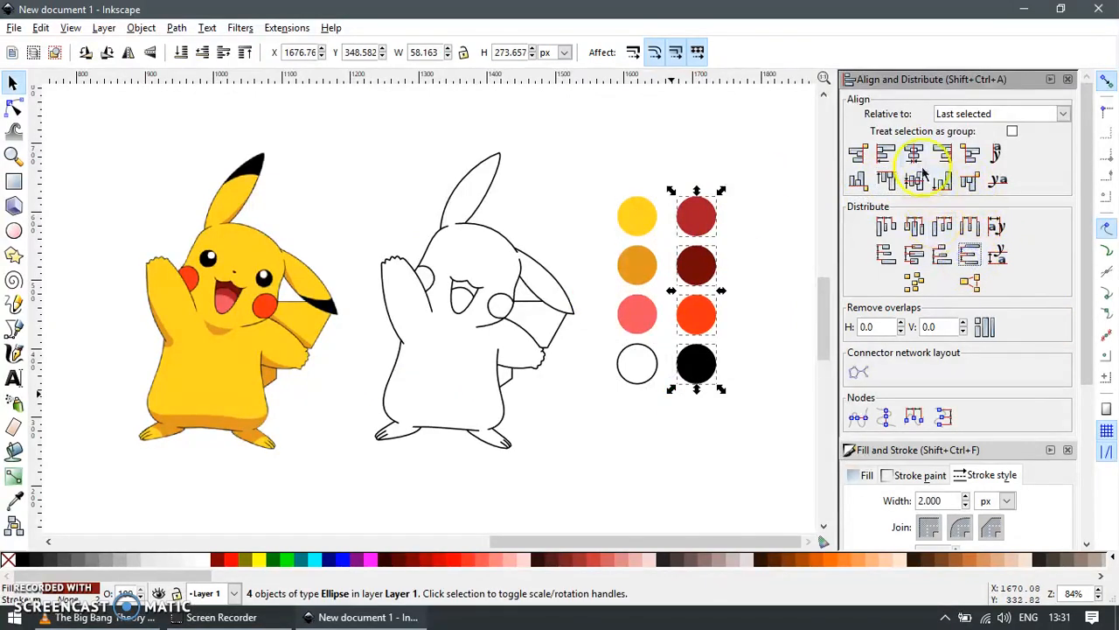
left_click(759, 177)
key("F12")
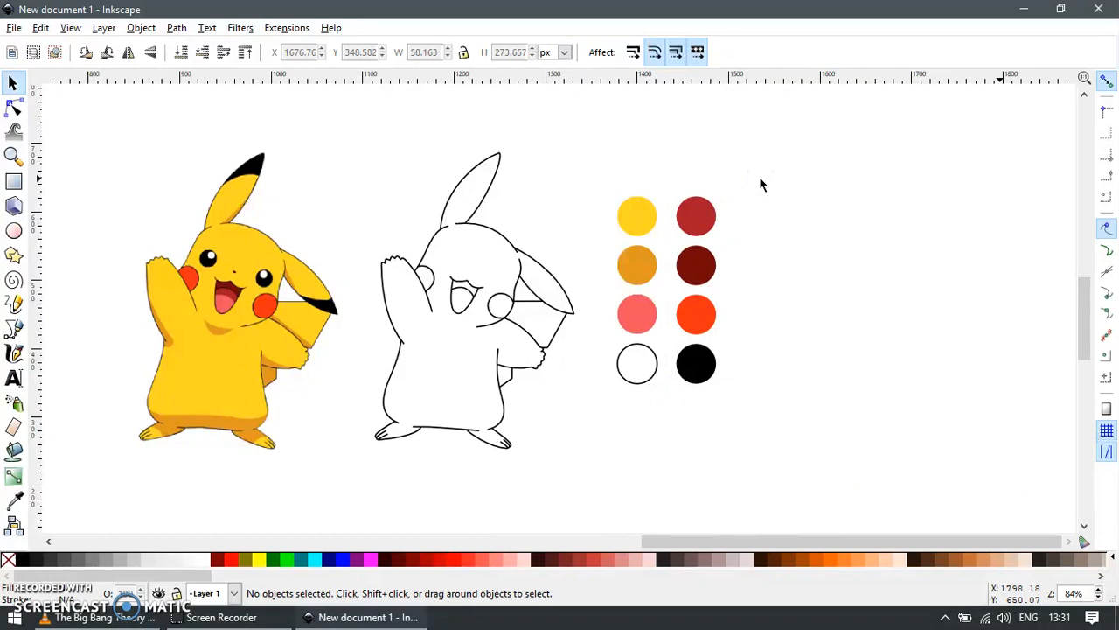